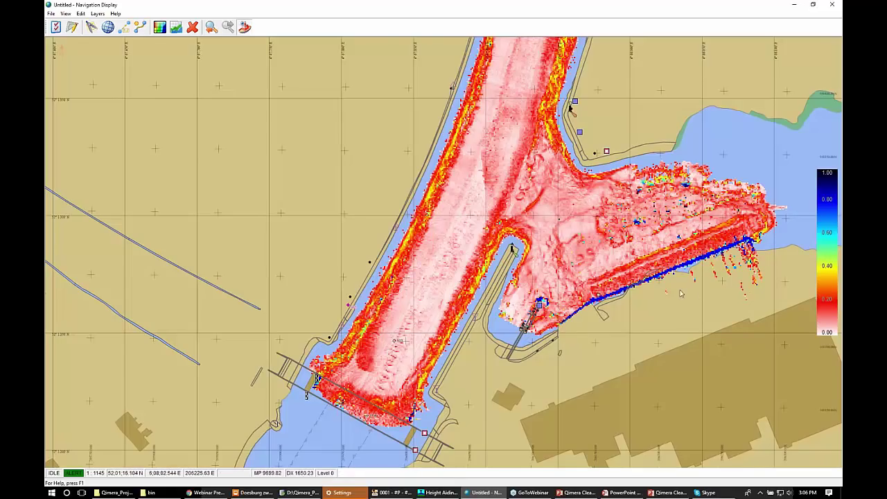
Step: Outline the stray soundings beyond the quay wall near the basin's east end with a polygon and delete them
click(193, 27)
click(761, 250)
click(719, 261)
click(740, 301)
click(775, 292)
double_click(771, 263)
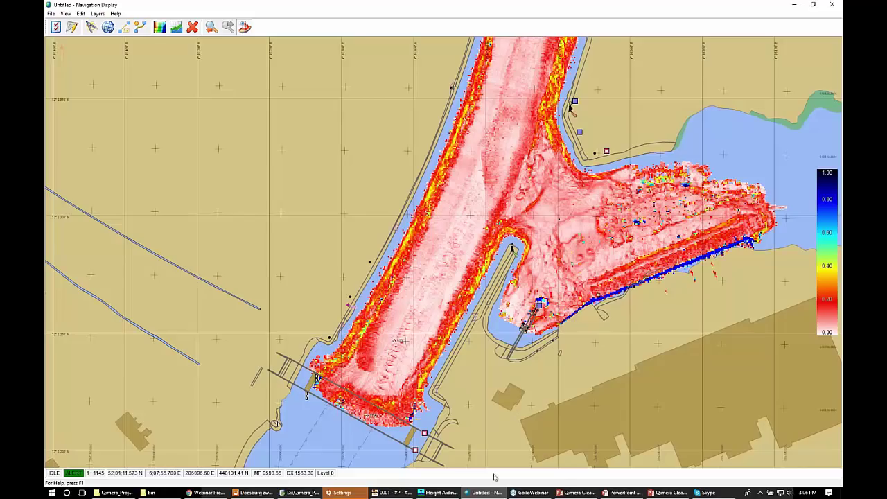
Step: Switch to the Controller and end the processing session, with Qimera set to start on exit
click(393, 493)
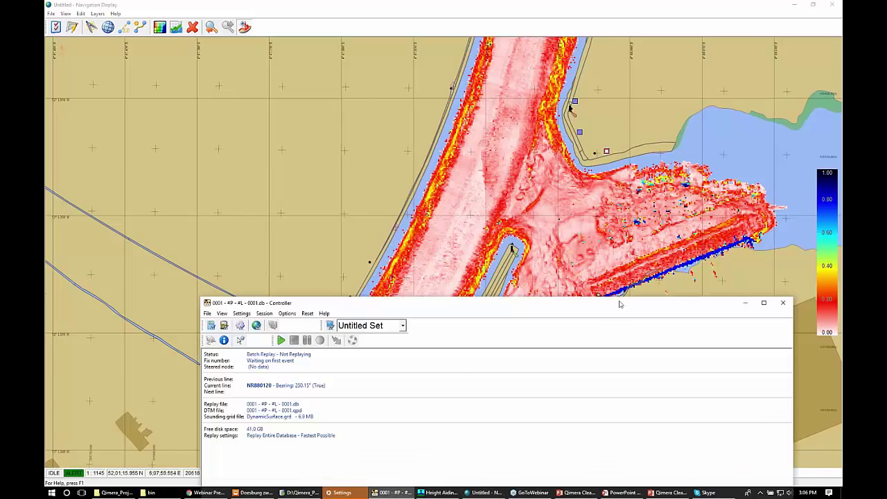
click(783, 305)
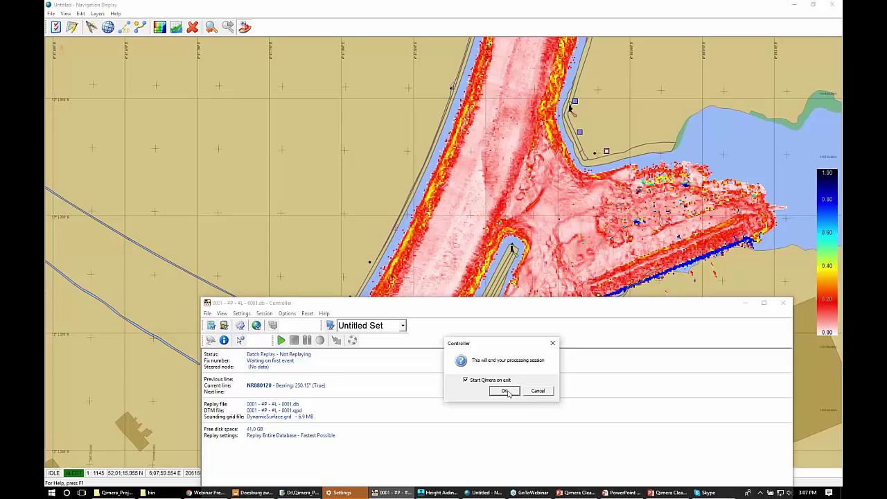
click(506, 392)
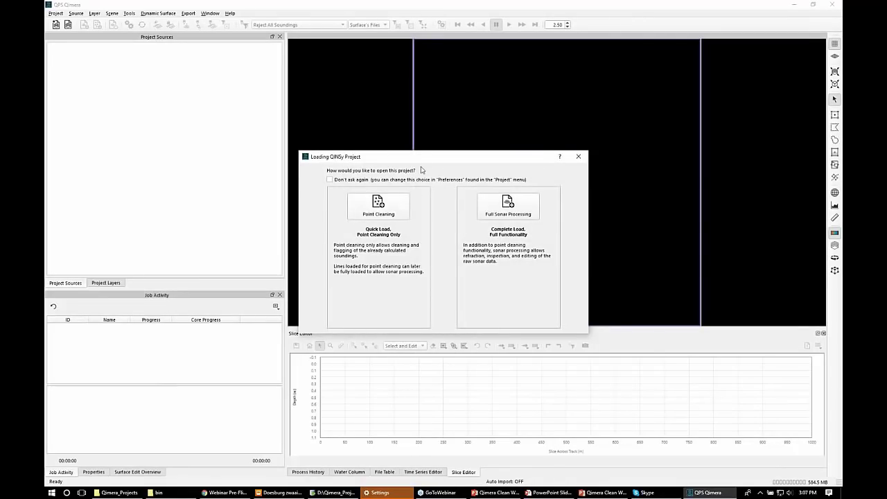
Step: Load the QINSy project in Point Cleaning mode
drag(427, 159, 428, 153)
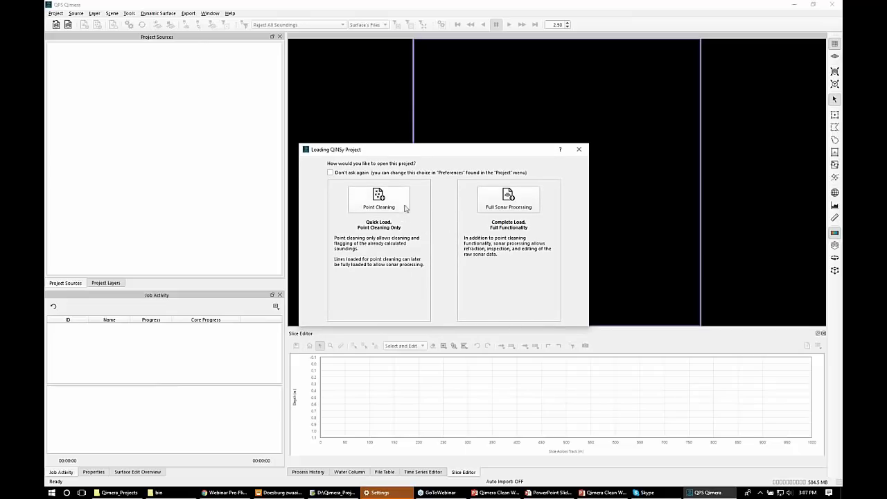
click(522, 206)
click(381, 204)
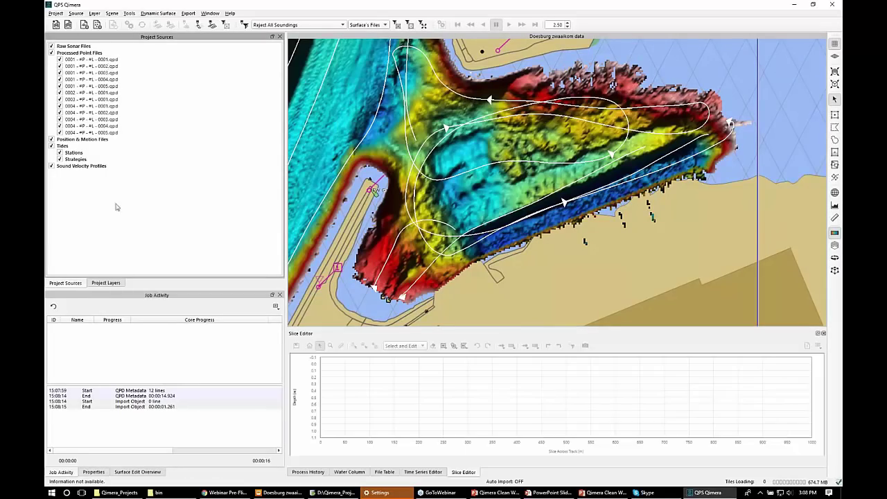
Step: Show the project layers and select the DynamicSurface to display its settings
click(104, 282)
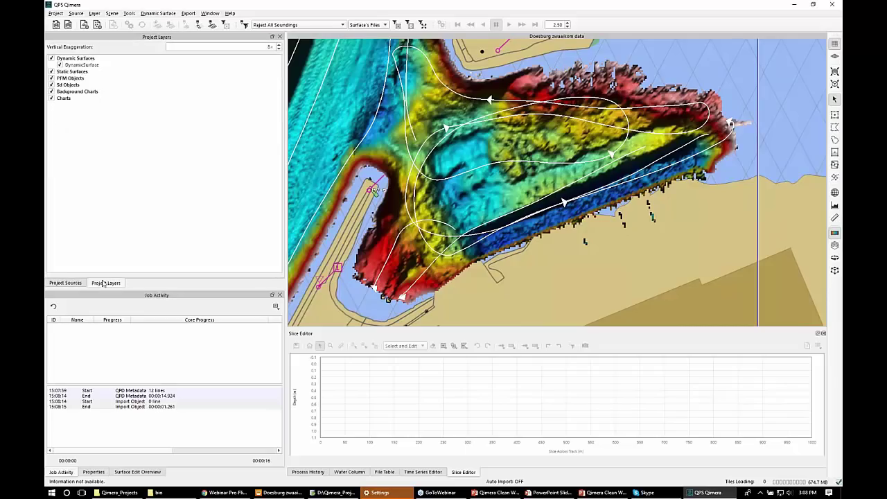
click(96, 65)
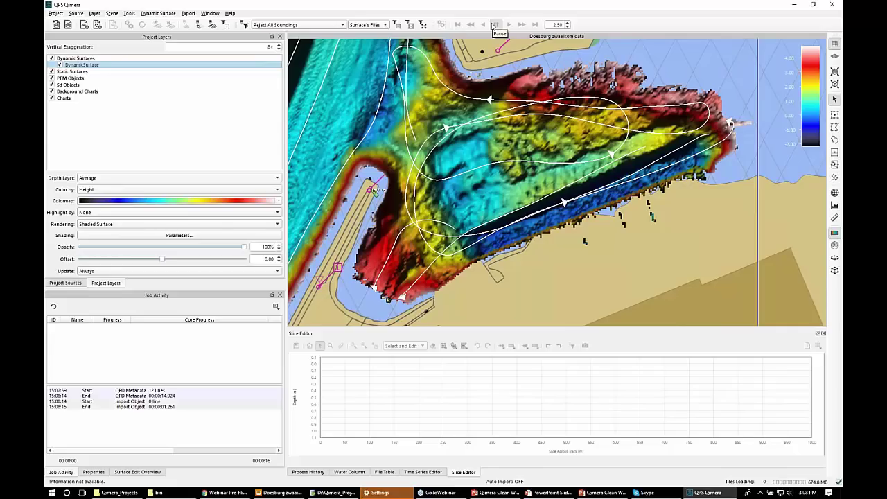
click(494, 26)
key(ctrl)
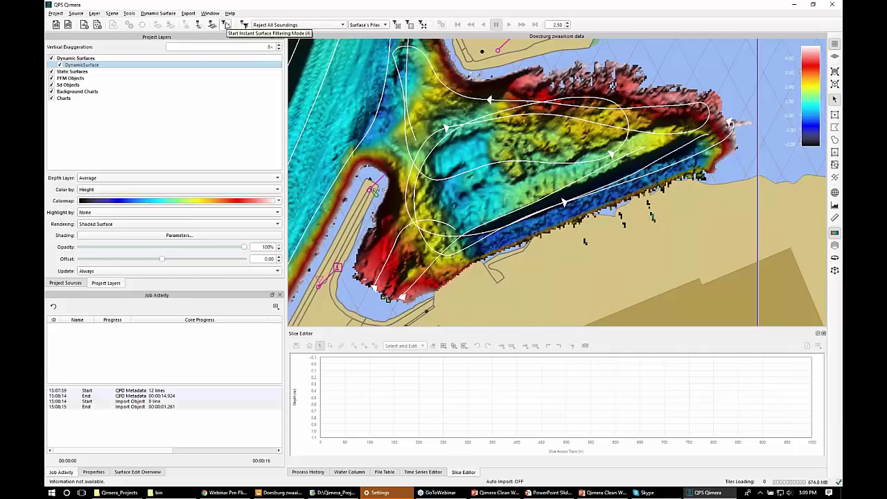
click(225, 26)
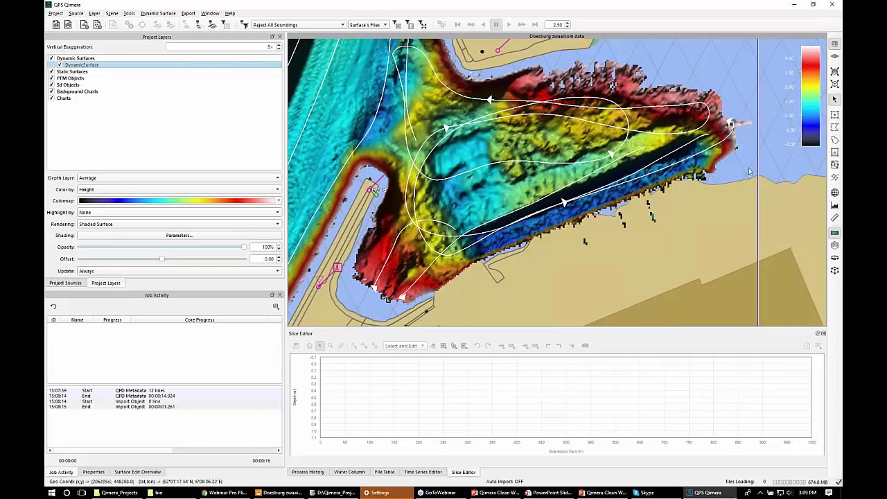
Step: Draw a slice path from the basin's east end southwest, parallel to the quay wall, to load its soundings for slice editing
click(835, 176)
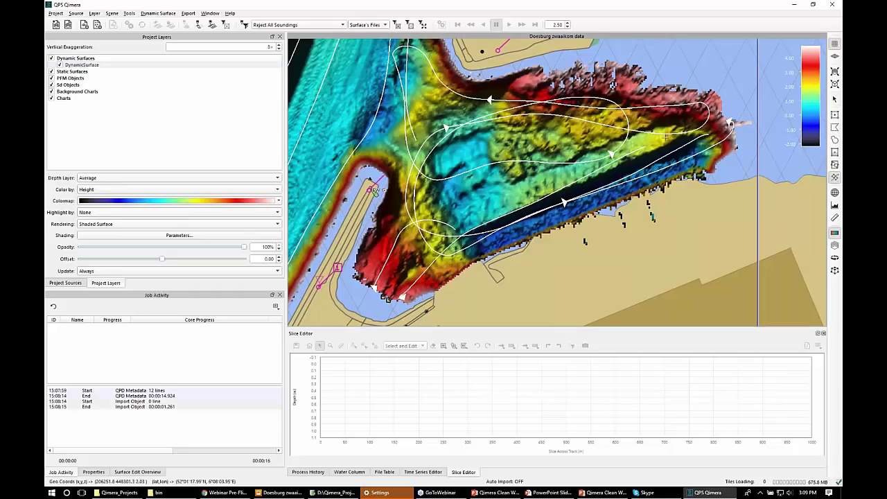
click(668, 140)
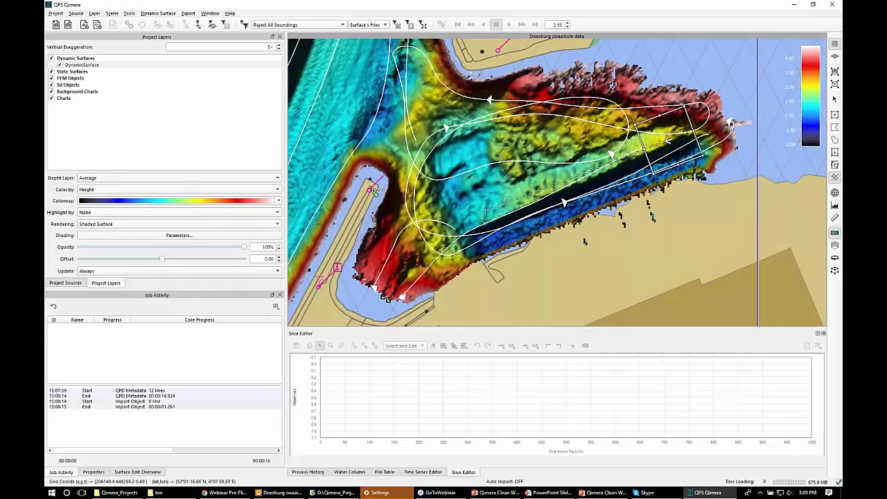
click(486, 210)
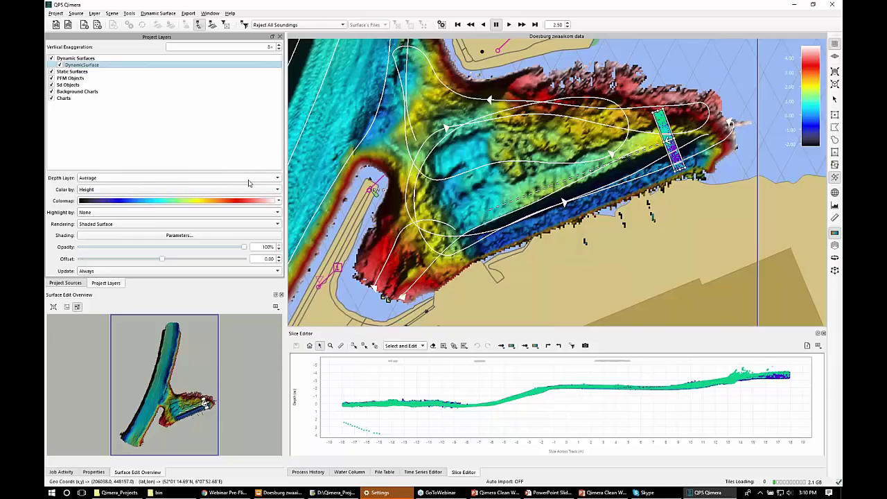
Step: Set the dynamic surface's depth layer to Shallow and color it by Standard Deviation
click(278, 180)
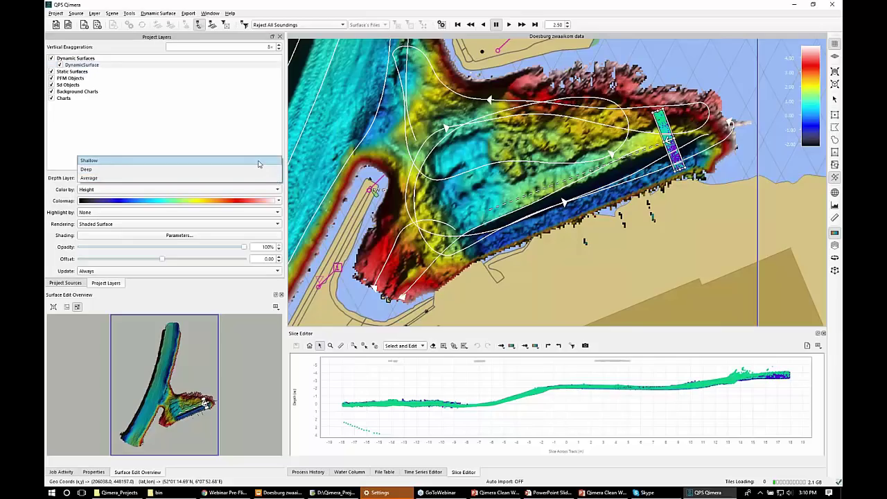
click(258, 165)
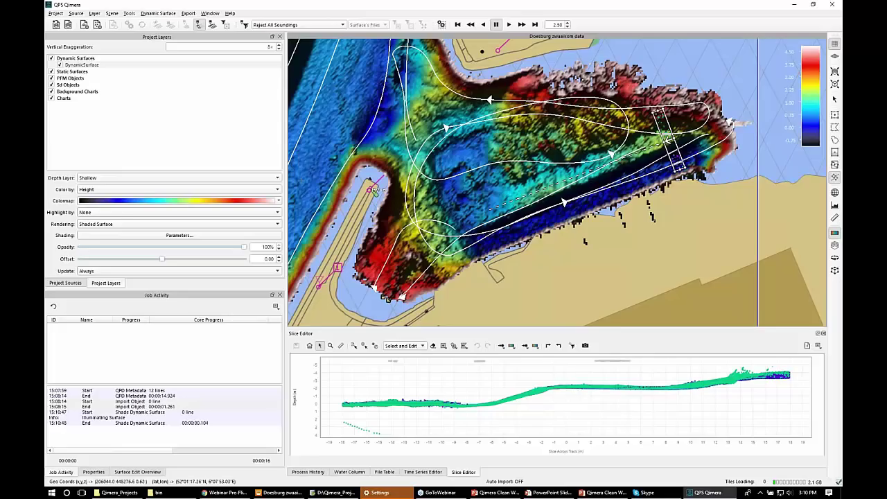
click(277, 189)
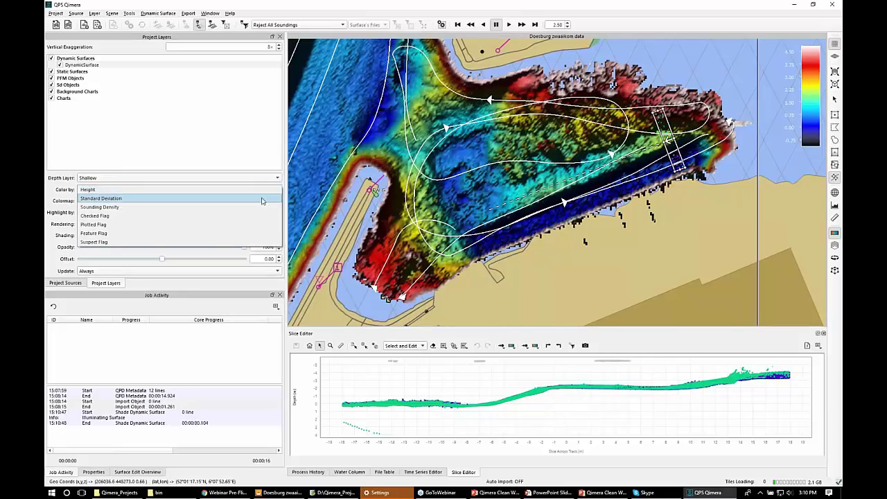
click(262, 200)
Step: Adjust the surface's colormap range to run from 0.000 to 0.411
click(221, 201)
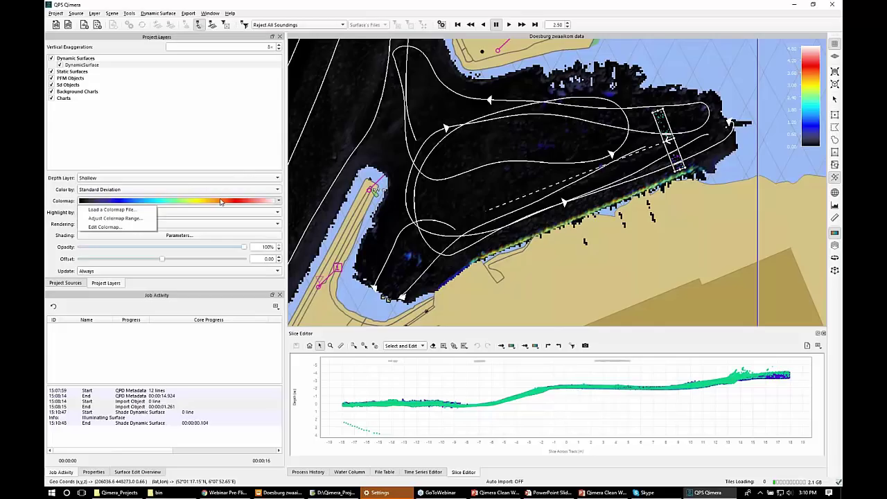
click(125, 219)
click(372, 242)
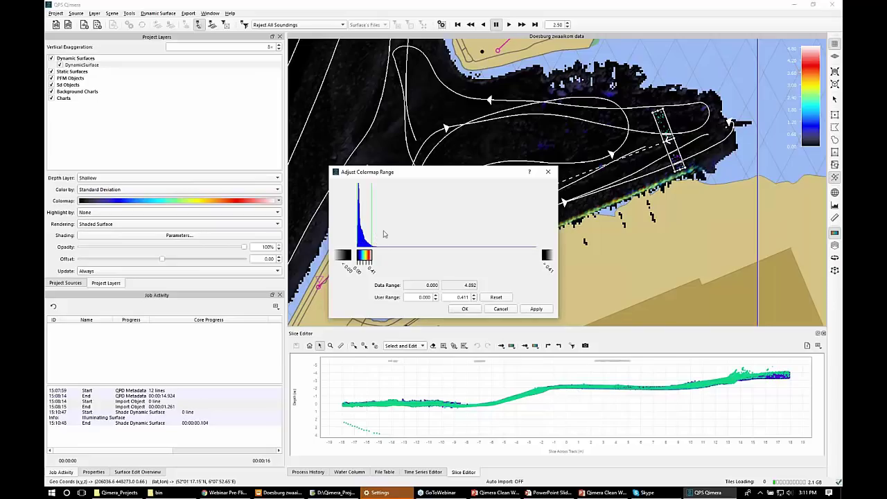
click(471, 311)
scroll(506, 156, up, 1)
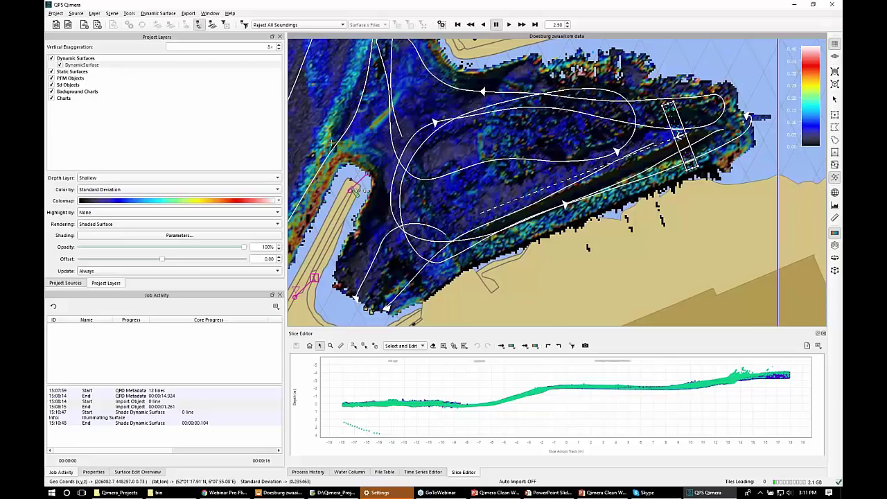
Step: Look through the system colormaps available for the surface and close the list without choosing one
click(217, 202)
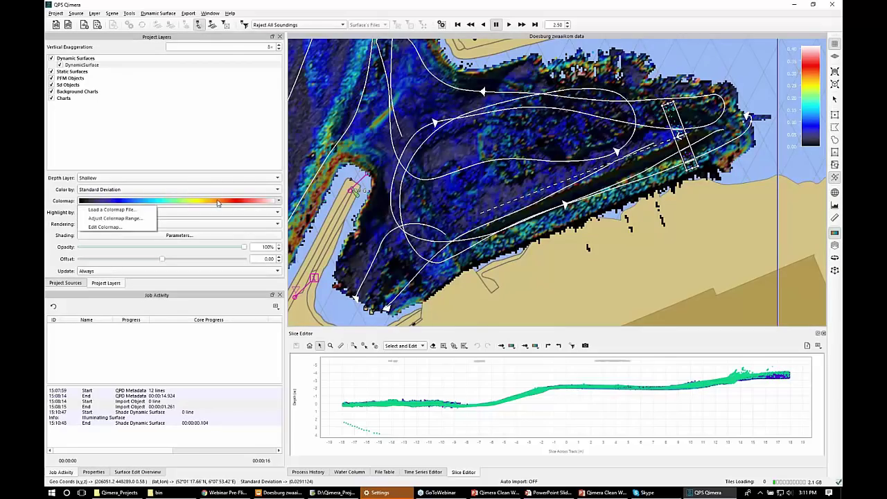
click(144, 211)
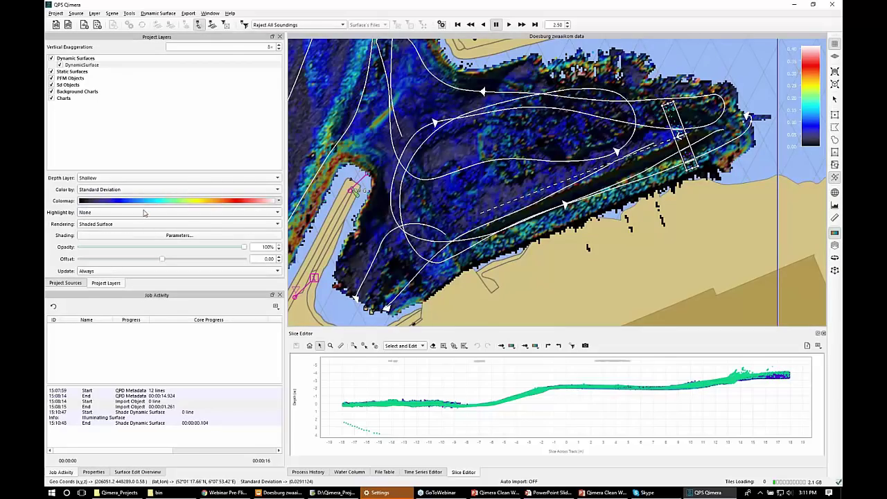
scroll(387, 196, down, 2)
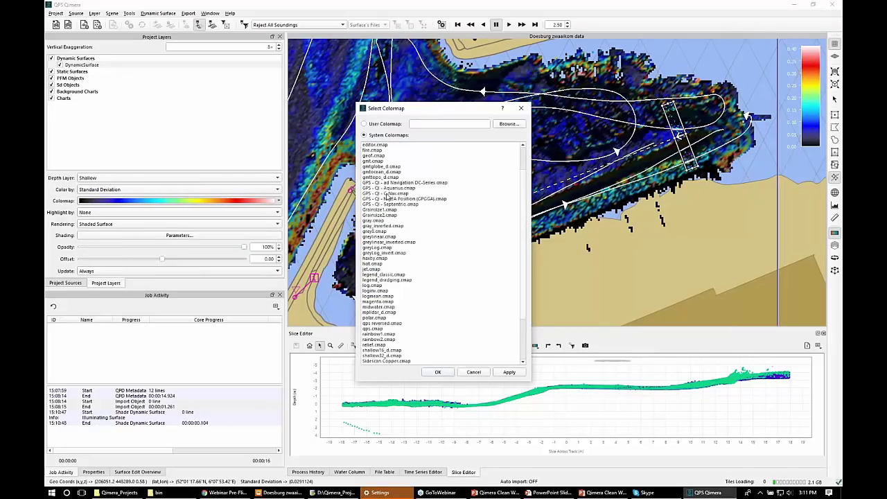
scroll(388, 197, down, 2)
scroll(389, 199, up, 1)
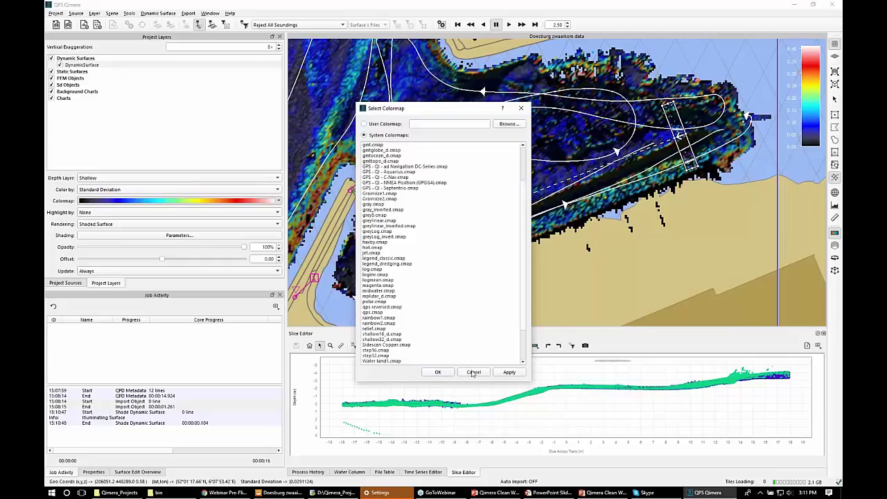
click(522, 110)
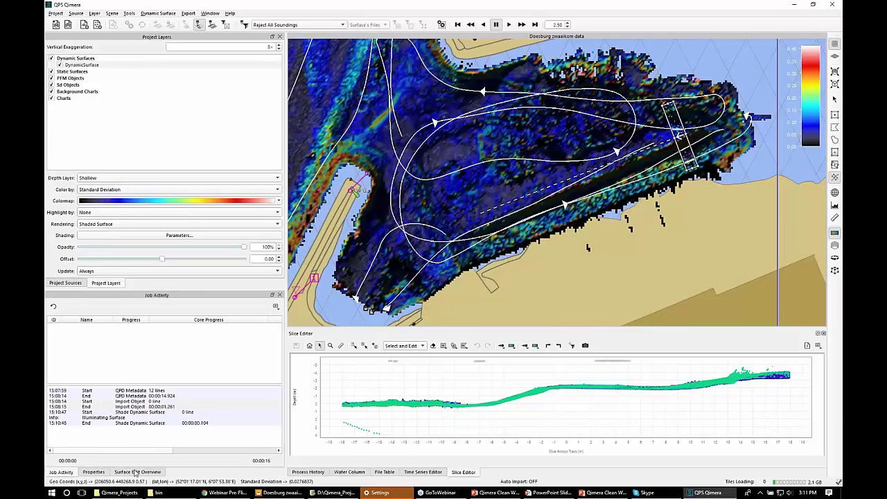
Step: Examine the slice's position in the surface edit overview and return to the job activity log
key(ctrl)
key(ctrl)
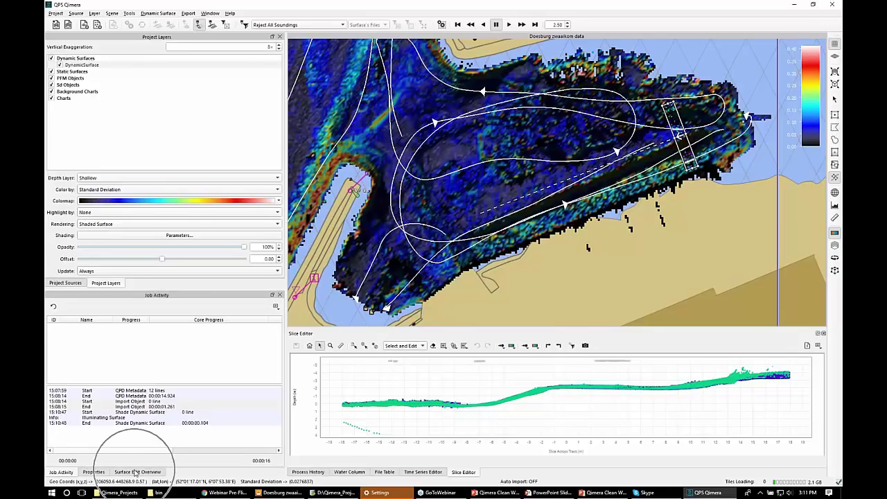
click(136, 472)
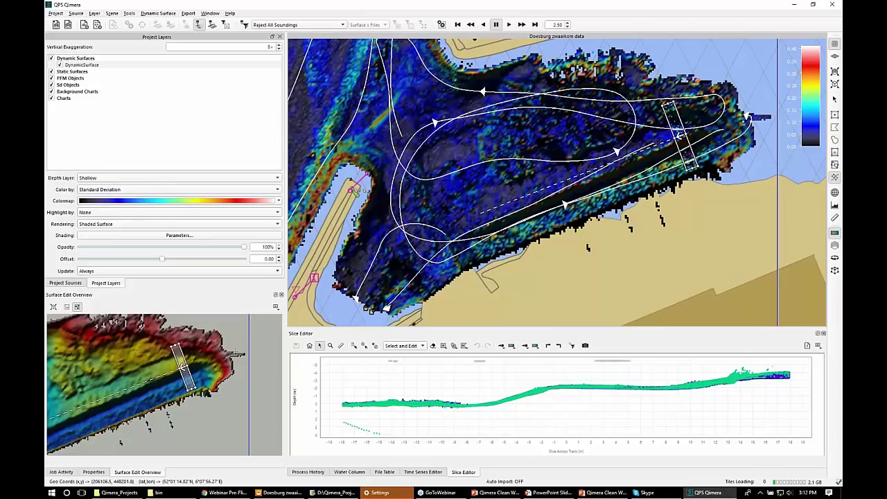
scroll(182, 357, up, 1)
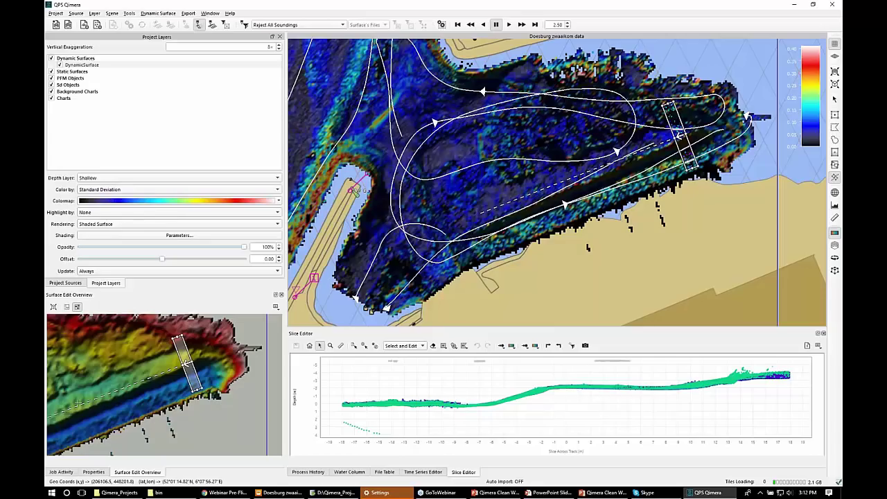
click(62, 472)
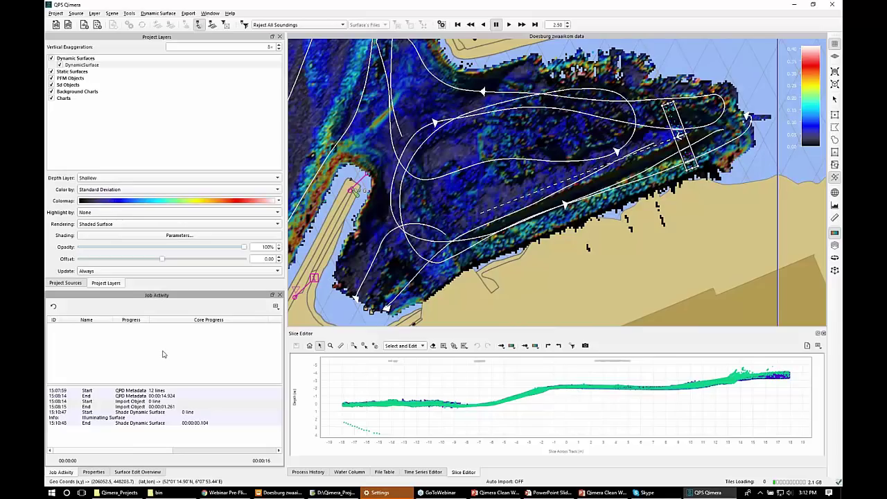
Step: Review the DynamicSurface's update options and leave the setting on Always
click(160, 65)
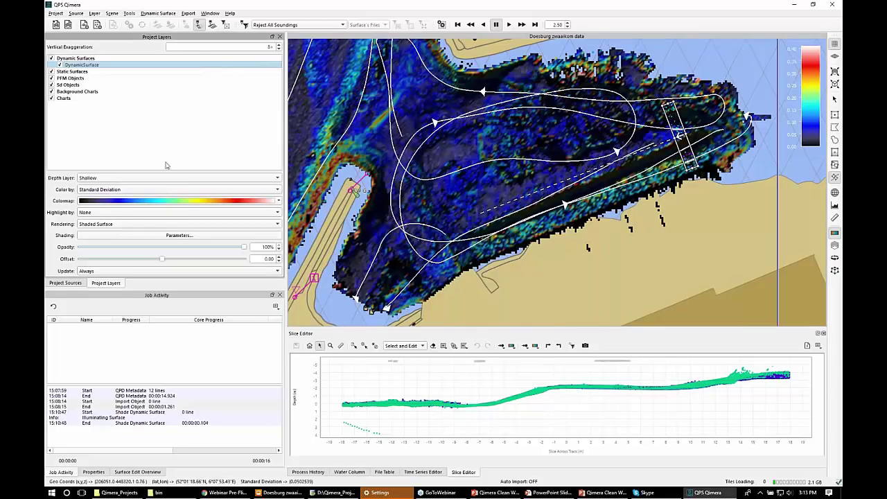
key(ctrl)
key(ctrl)
key(ctrl)
click(278, 272)
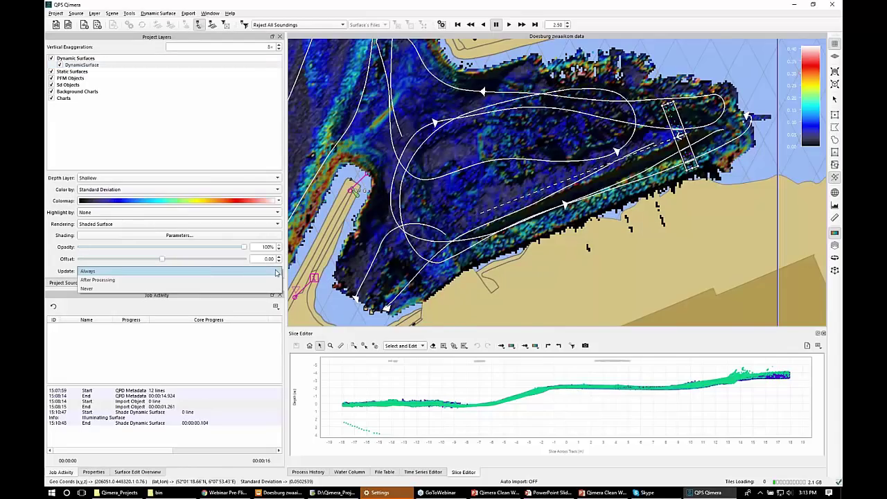
click(241, 273)
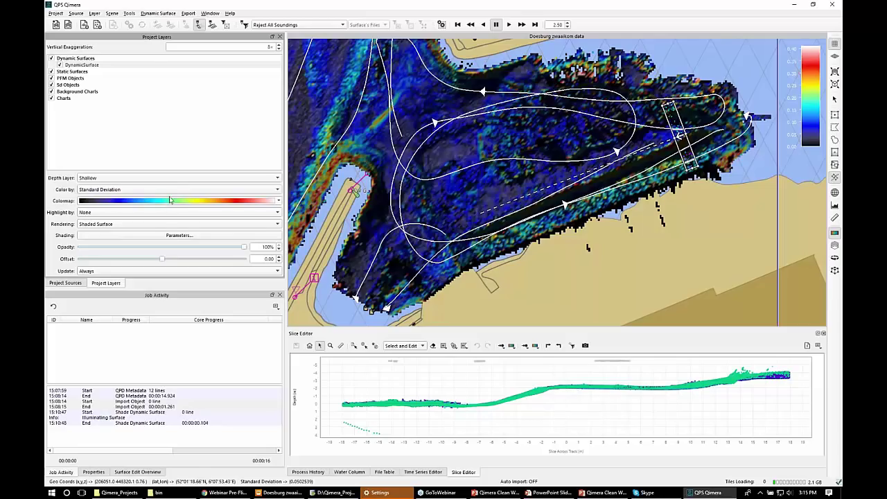
Step: Save a snapshot of the DynamicSurface as the static surface StaticSurface_base, using the shallow depth layer colored by standard deviation
click(152, 65)
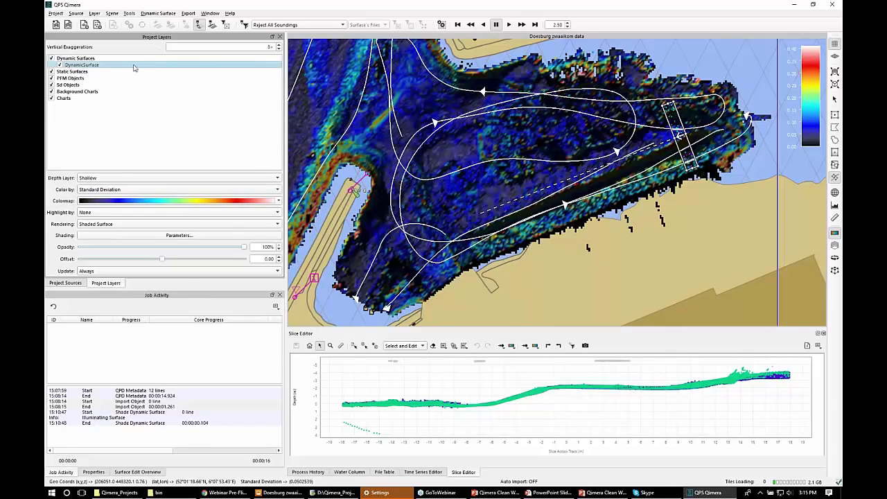
click(160, 13)
click(194, 76)
click(461, 169)
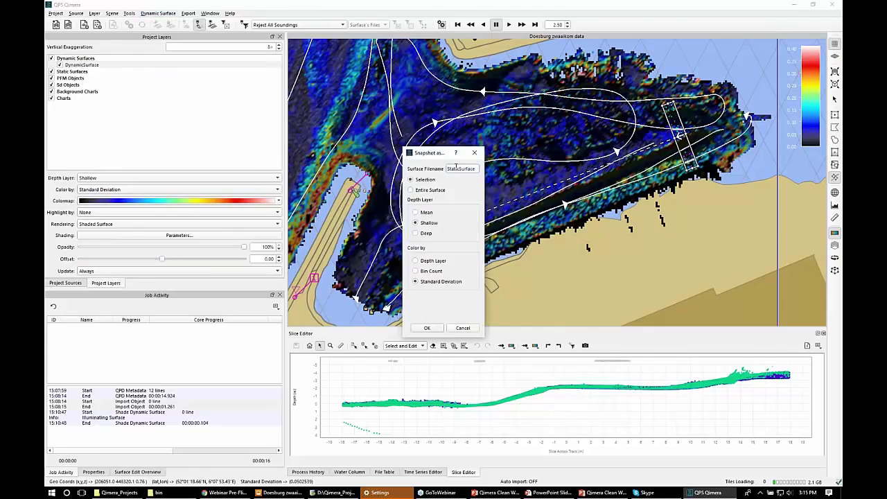
text(_base)
click(437, 330)
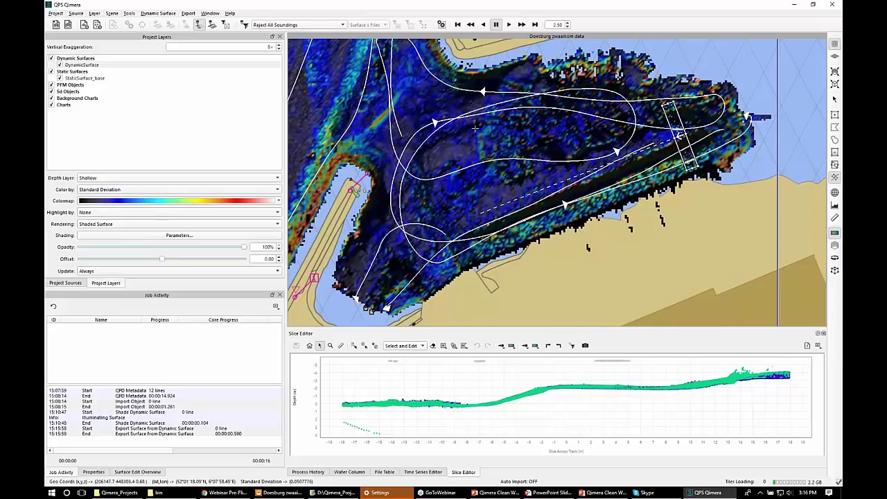
Step: Draw a depth profile line about 41 m long across the middle of the basin, running southeast toward the quay
drag(476, 131, 508, 201)
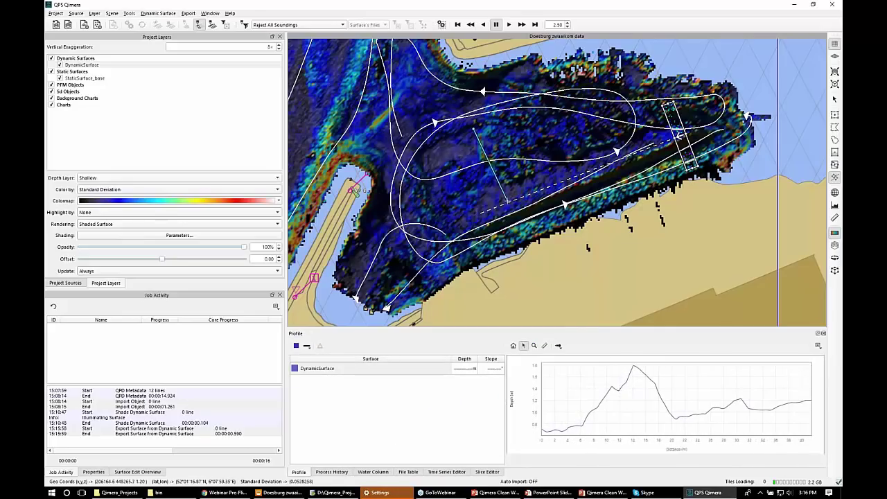
Step: Reselect the DynamicSurface, close the depth profile and return to the Slice Editor
click(85, 79)
click(83, 65)
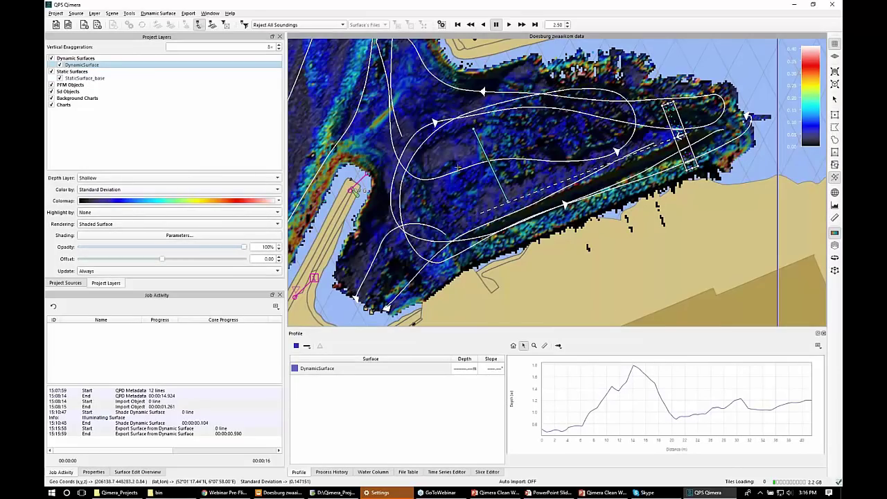
scroll(460, 168, up, 1)
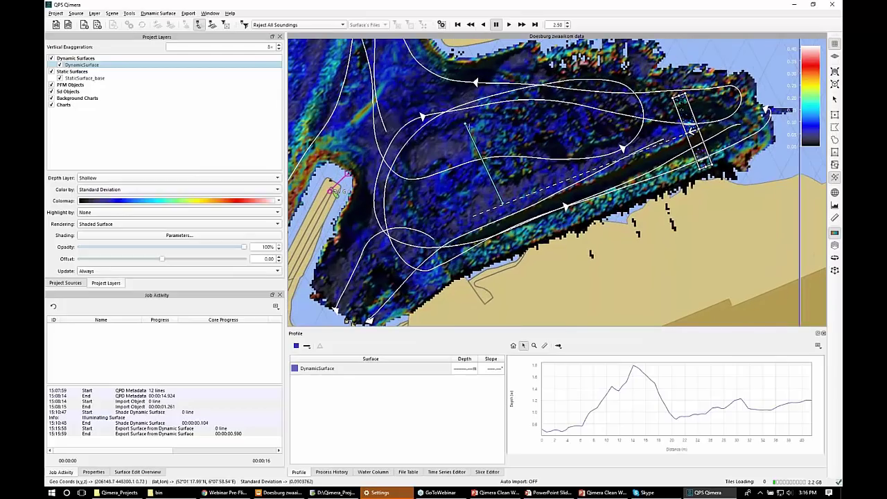
scroll(490, 145, up, 1)
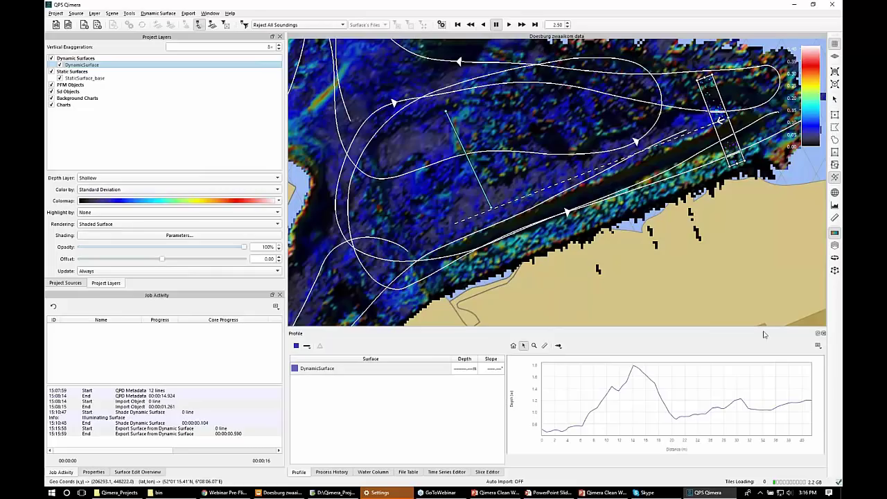
click(824, 334)
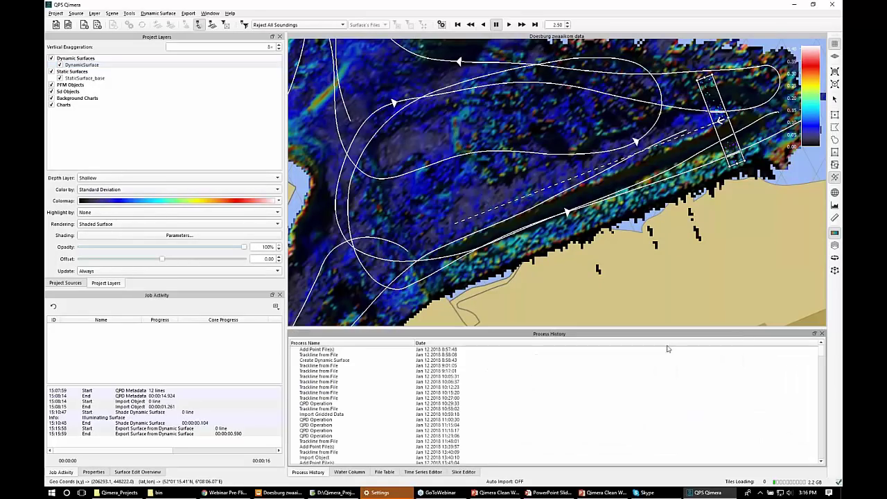
click(464, 472)
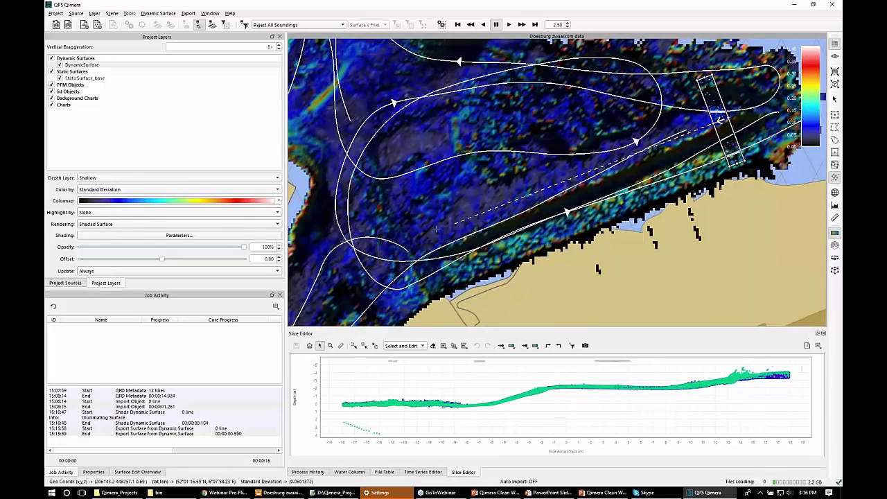
Step: Hide StaticSurface_base so that only the DynamicSurface is displayed in the map
click(59, 79)
click(60, 79)
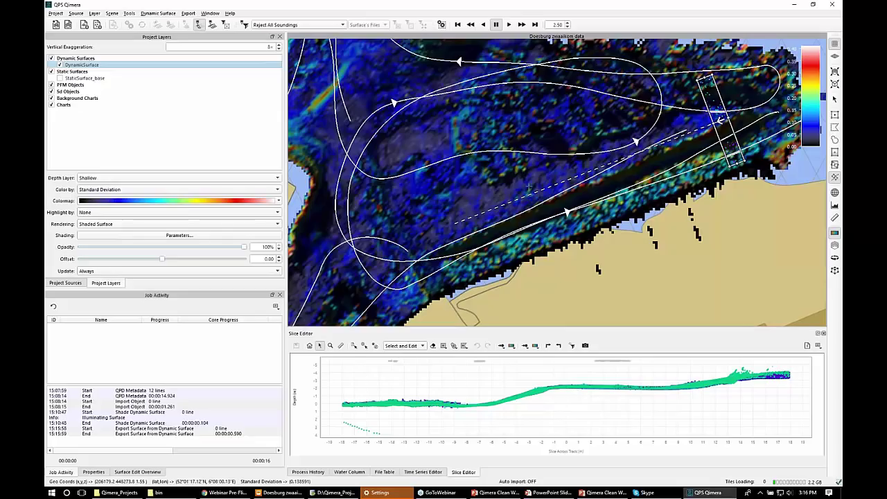
scroll(529, 186, down, 1)
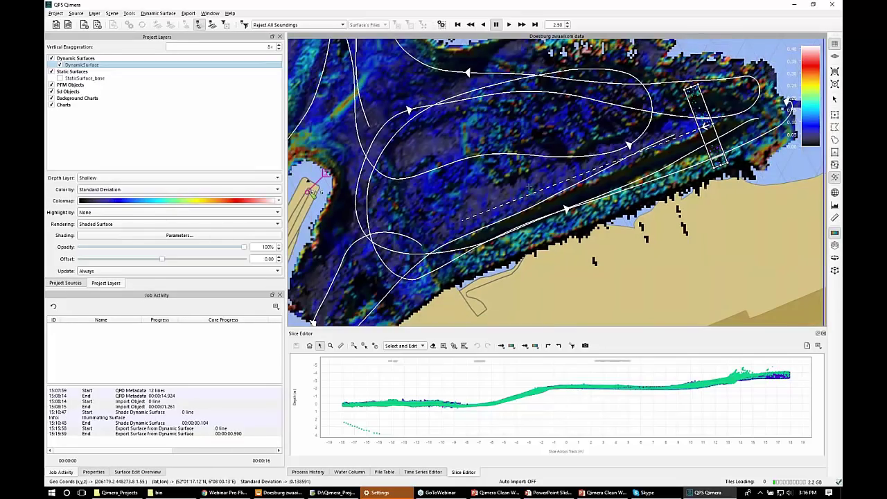
scroll(682, 229, down, 2)
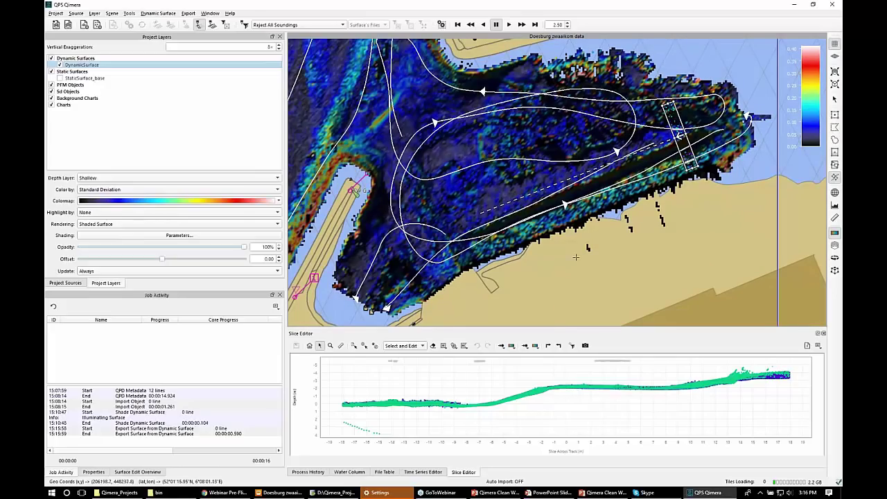
click(659, 212)
key(ctrl)
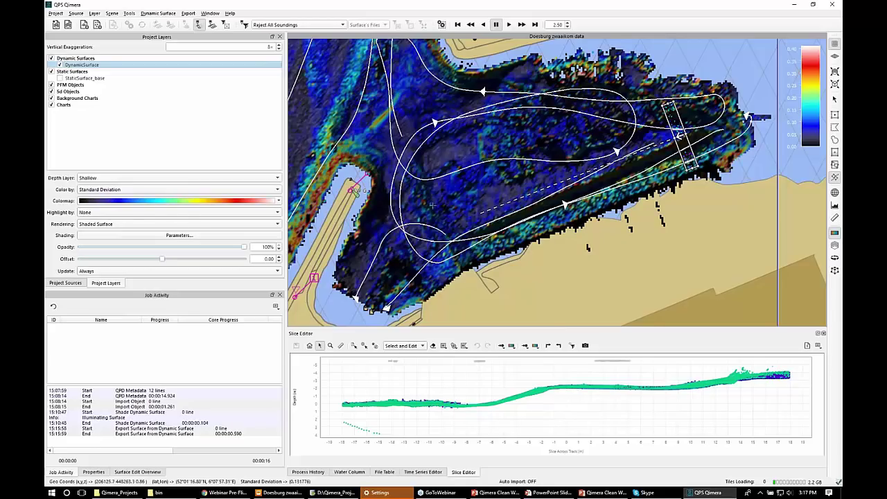
Step: Enable instant filtering with Reject All Soundings and reject the stray soundings on the quay inside a large polygon south of the basin
click(226, 25)
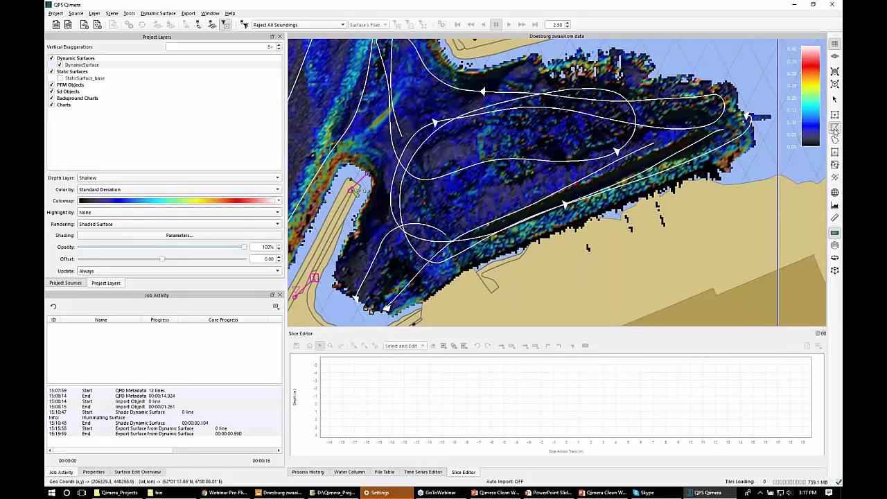
click(670, 200)
click(632, 210)
click(574, 242)
click(582, 264)
click(661, 251)
click(685, 216)
double_click(676, 207)
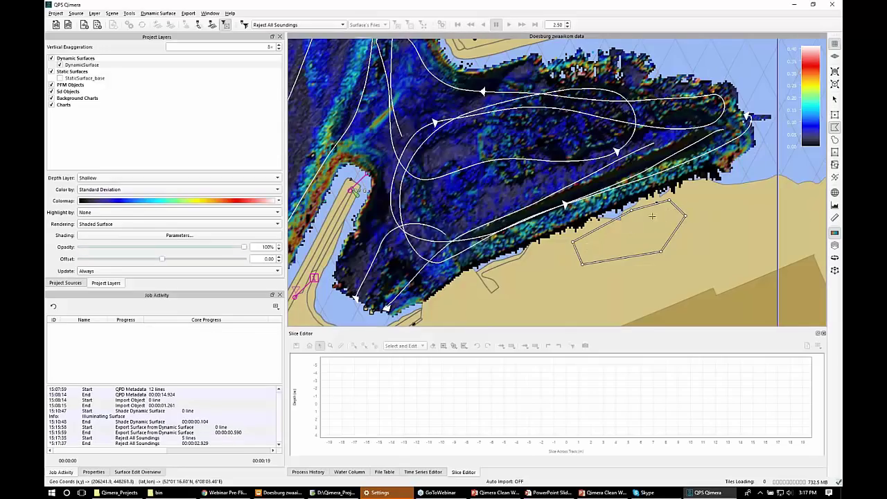
Step: Reject the leftover stray soundings at the quay edge with a small polygon
click(666, 198)
click(654, 203)
click(662, 210)
click(665, 204)
double_click(664, 200)
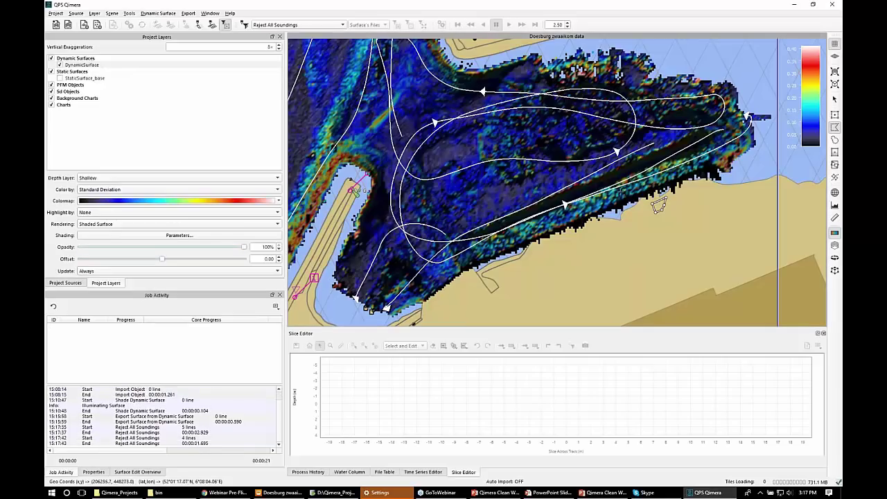
Step: Reject the outlying soundings beyond the basin's eastern tip with a polygon around them
scroll(561, 198, up, 1)
scroll(560, 197, down, 1)
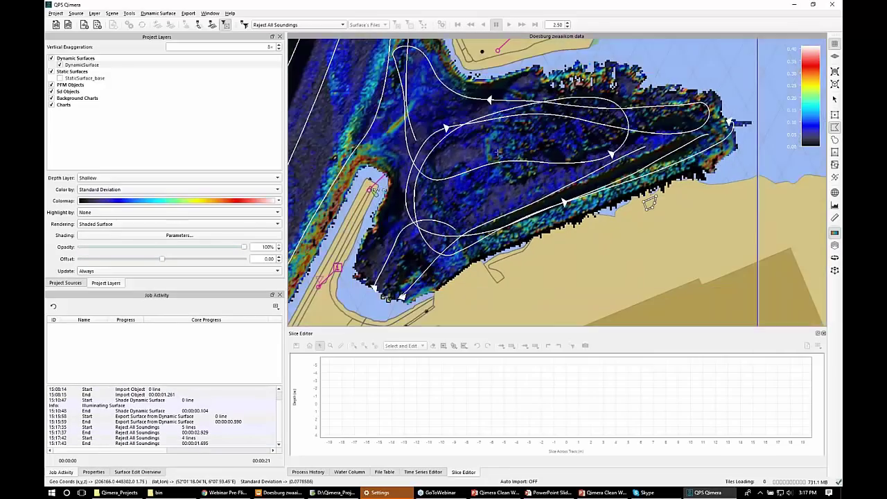
click(726, 116)
click(750, 140)
click(759, 128)
click(749, 98)
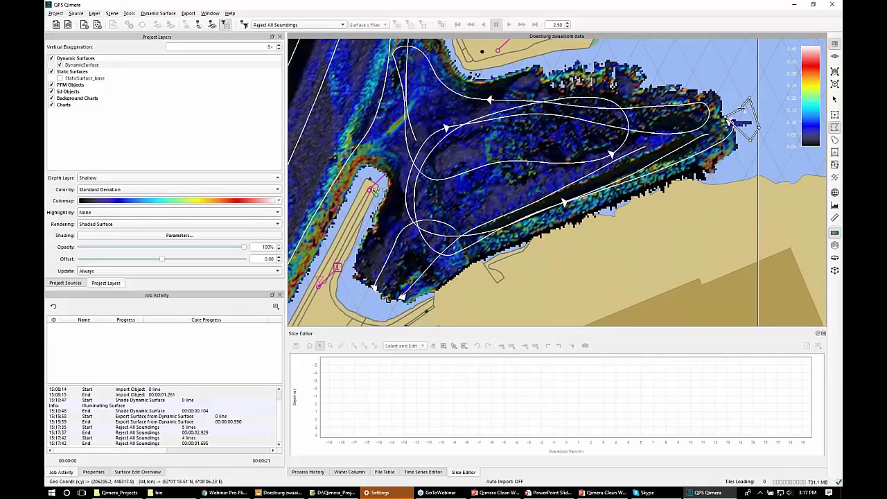
double_click(743, 107)
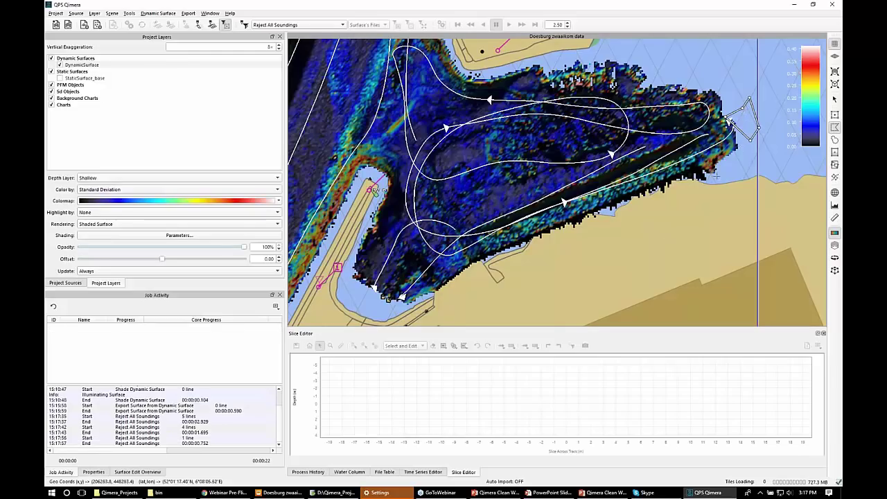
Step: Reactivate the slice selection and draw a slice about 28 m long and 4 m wide across the middle of the basin
scroll(646, 237, down, 1)
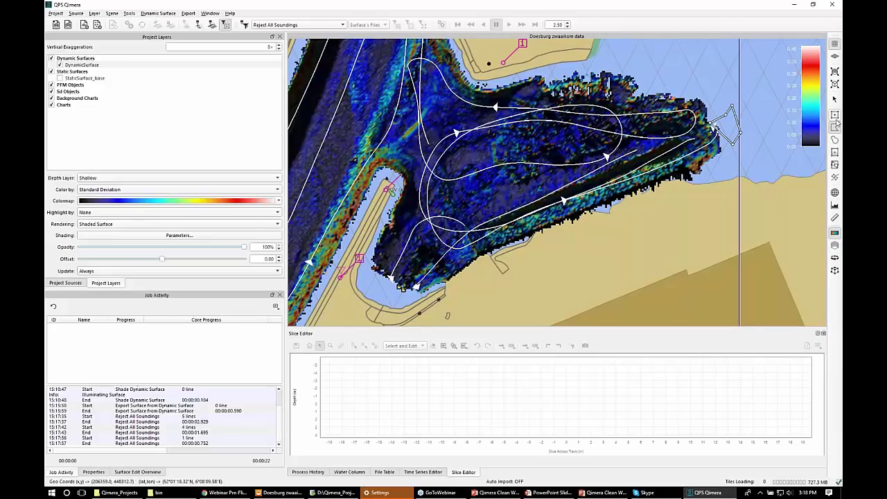
click(836, 179)
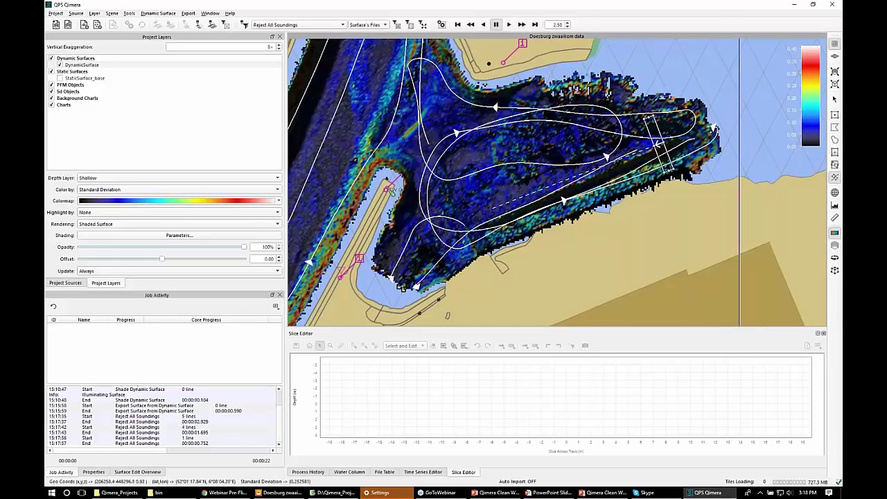
scroll(548, 165, up, 1)
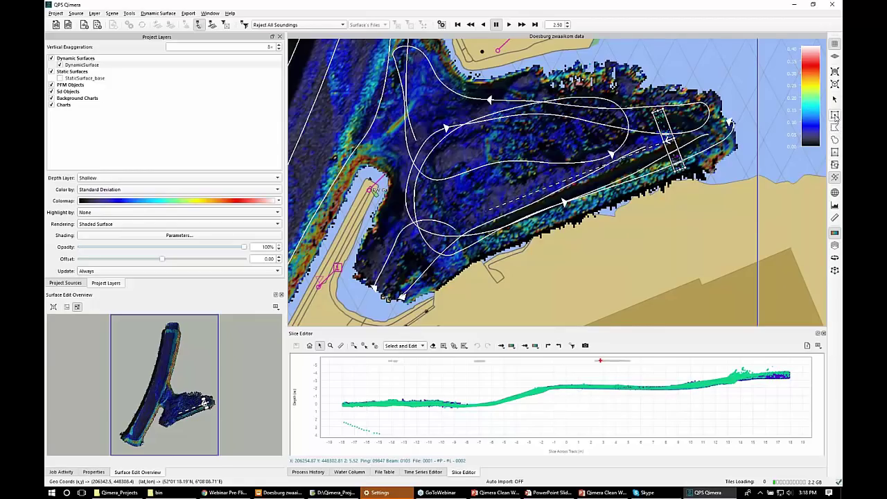
click(593, 161)
drag(579, 174, 545, 164)
drag(578, 155, 579, 144)
Step: Step the slice back and forth through the basin and examine its soundings for noise
key(Down)
key(Down)
key(Down)
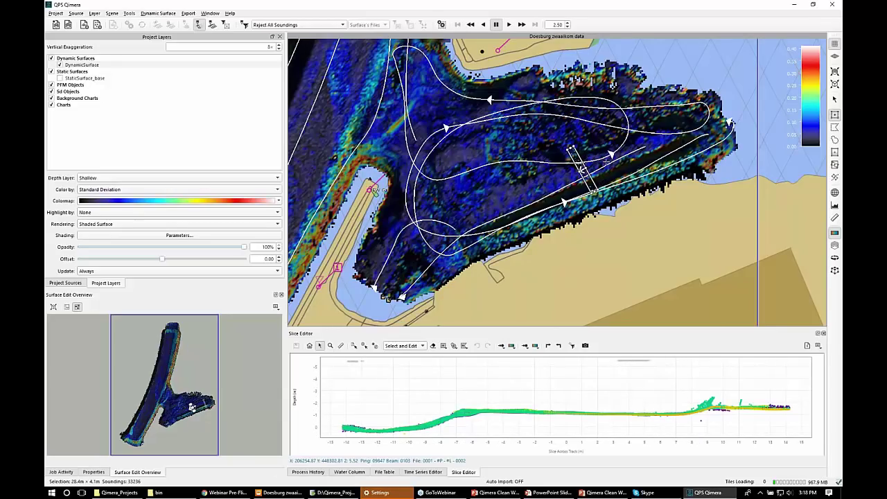
key(Up)
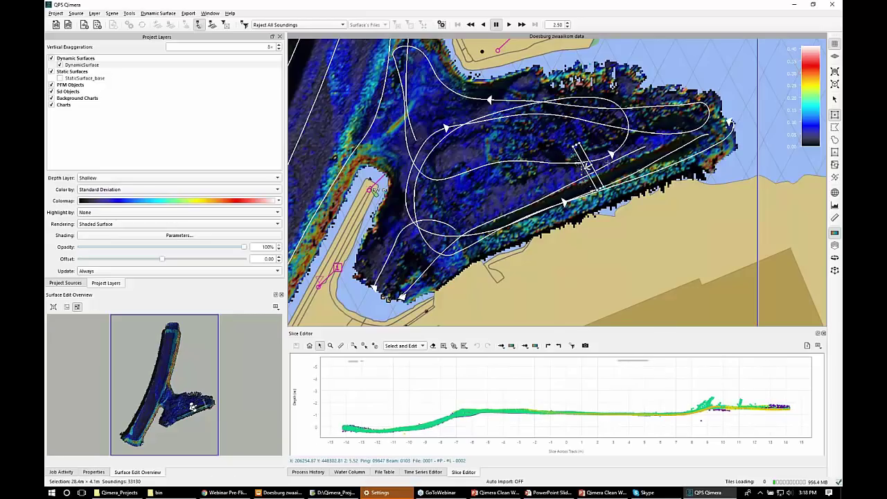
key(Up)
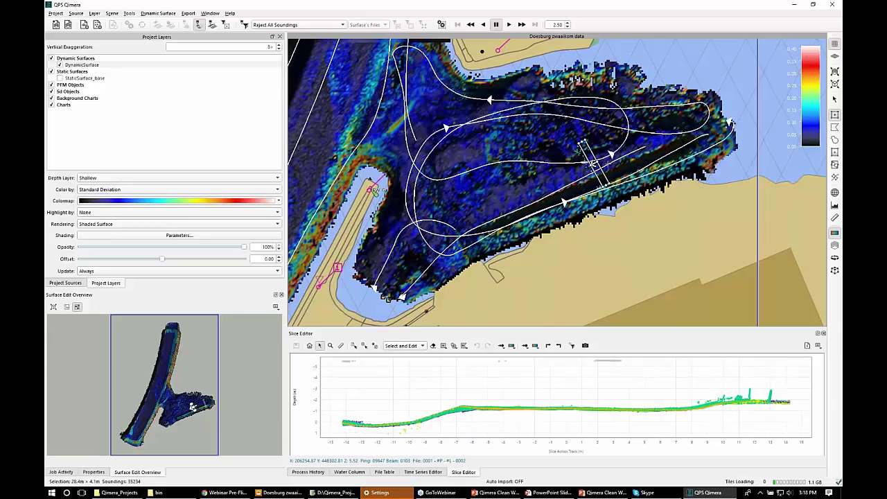
key(Up)
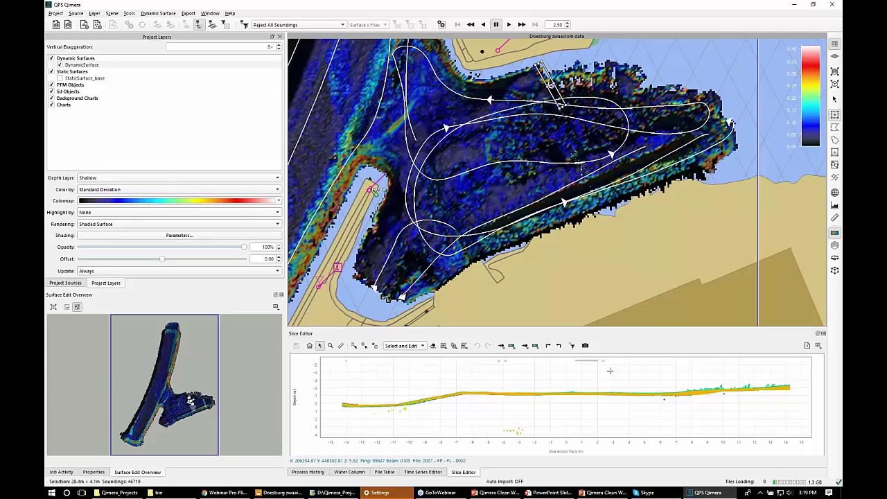
middle_drag(549, 178, 557, 239)
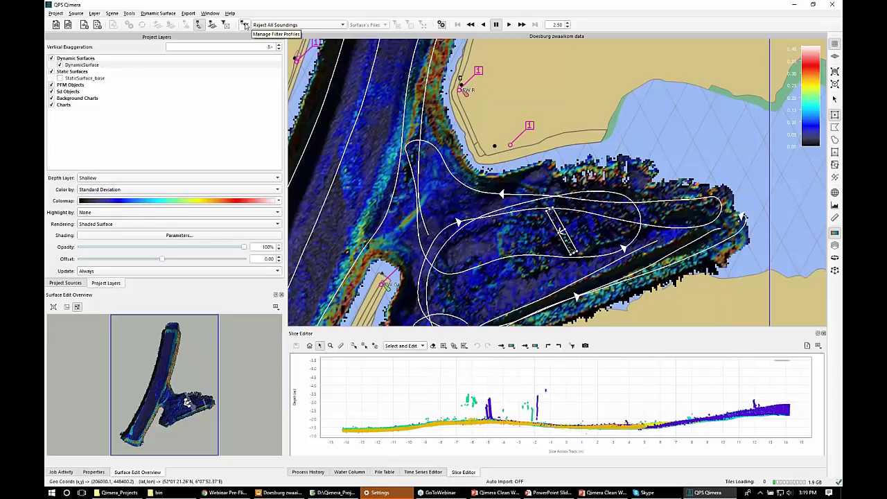
Step: Create a new filter profile named Spline_NLNormA
click(244, 25)
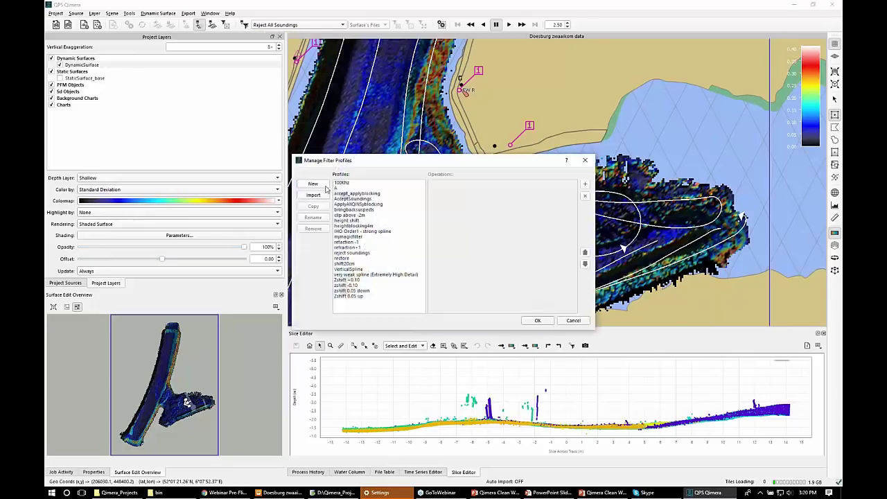
click(314, 184)
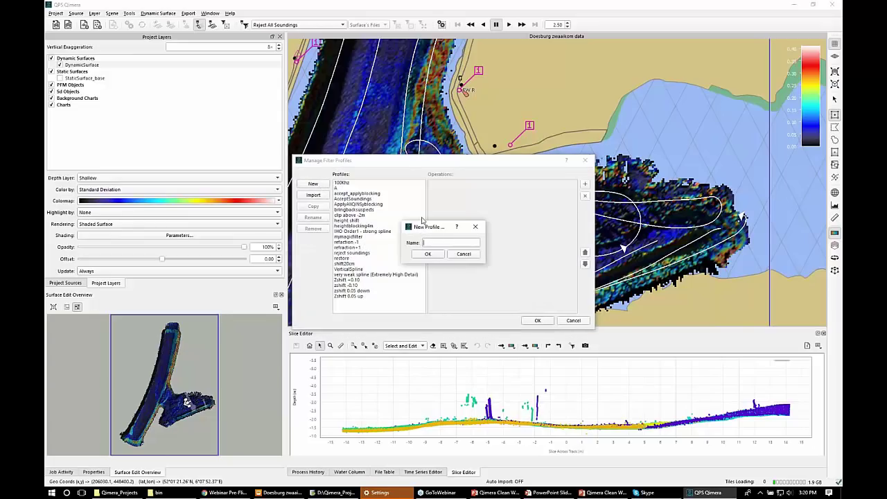
text(Spline_NLNormal)
click(429, 255)
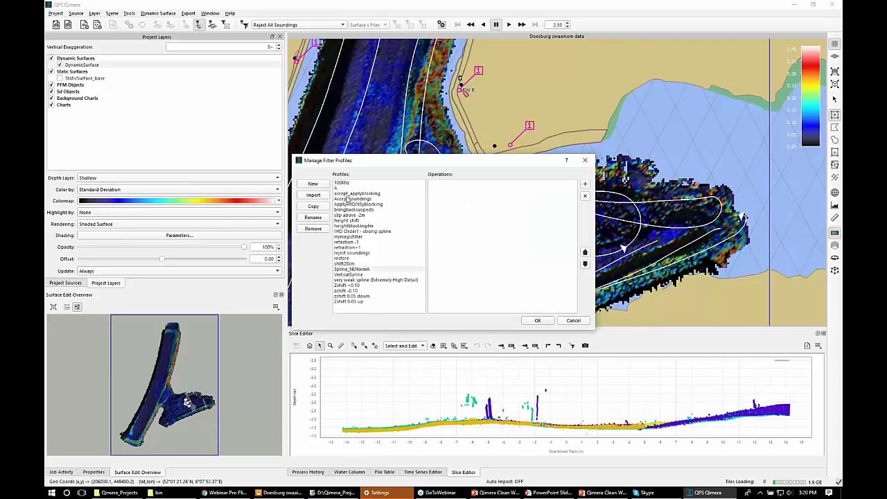
Step: Add the Filter Using Surface Spline (Preset) operation to the Spline_NLNormA profile
click(351, 269)
click(586, 185)
click(586, 185)
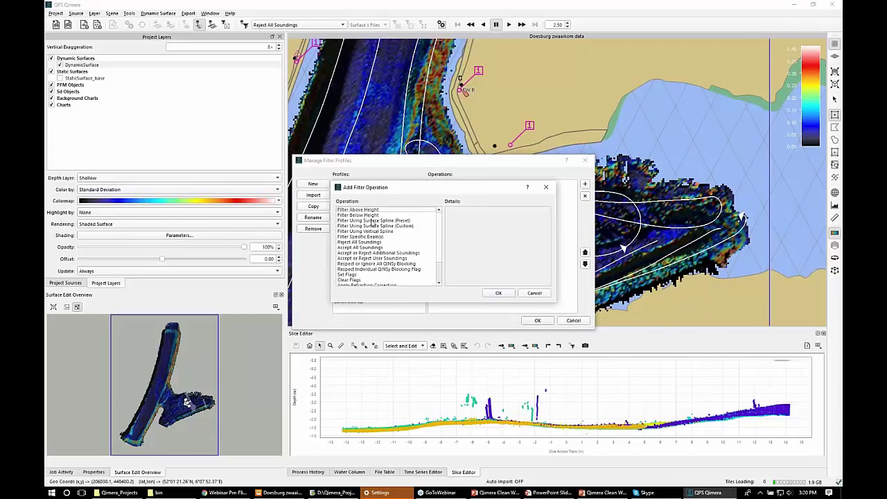
click(372, 220)
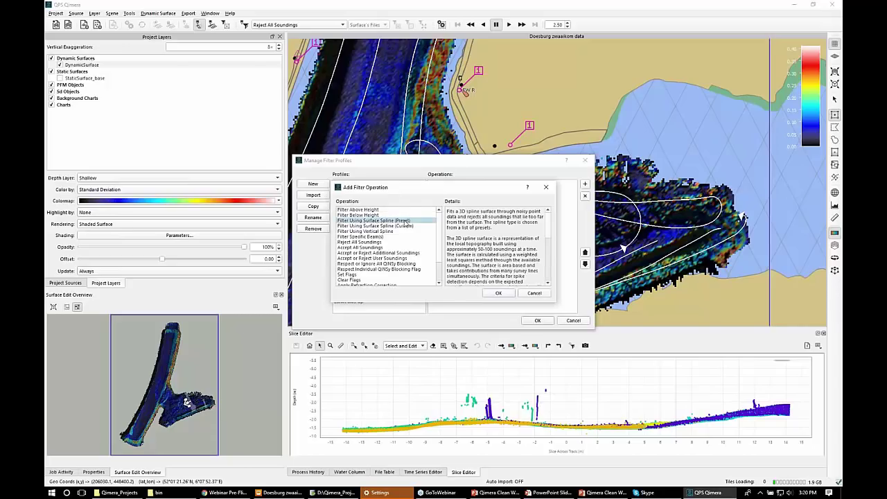
click(499, 293)
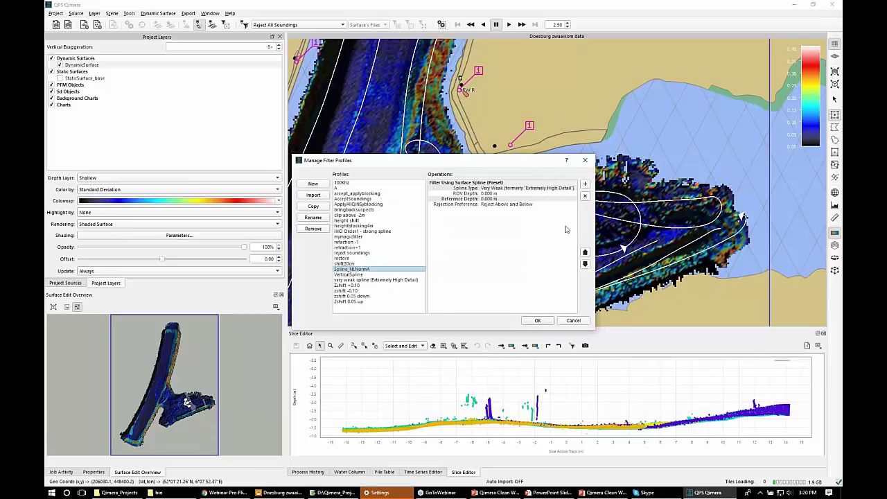
Step: Set the spline type to Medium (formerly "NL NORM A"), save the profile and keep Spline_NLNormA as the active filter
click(567, 190)
click(572, 189)
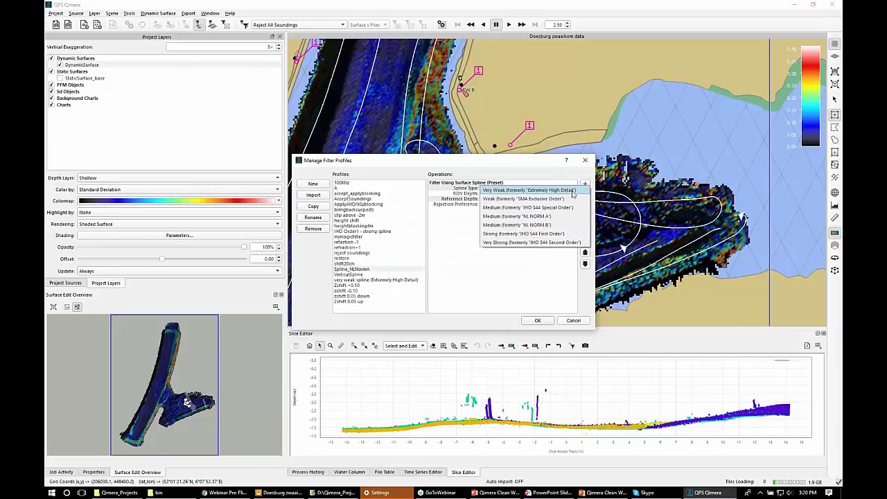
click(561, 216)
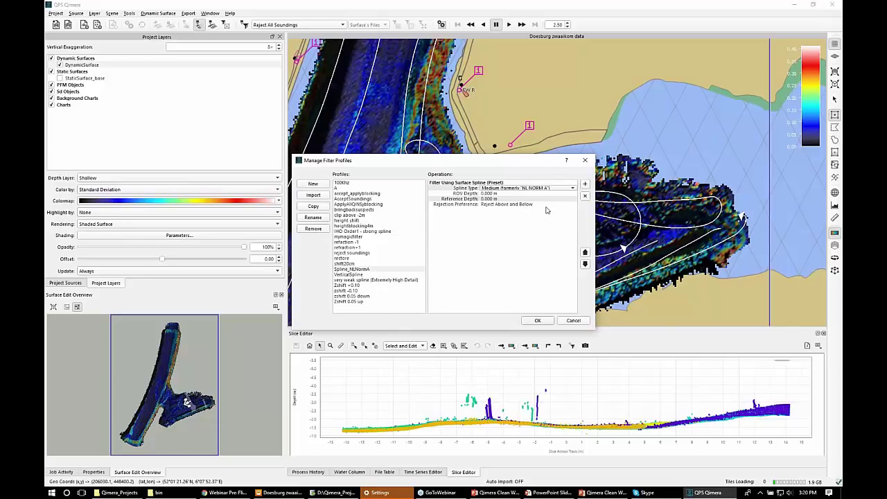
click(538, 320)
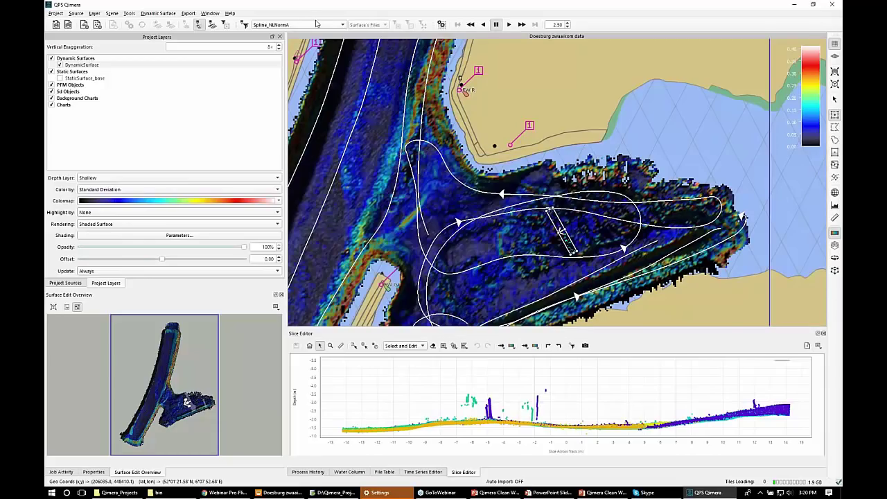
click(342, 26)
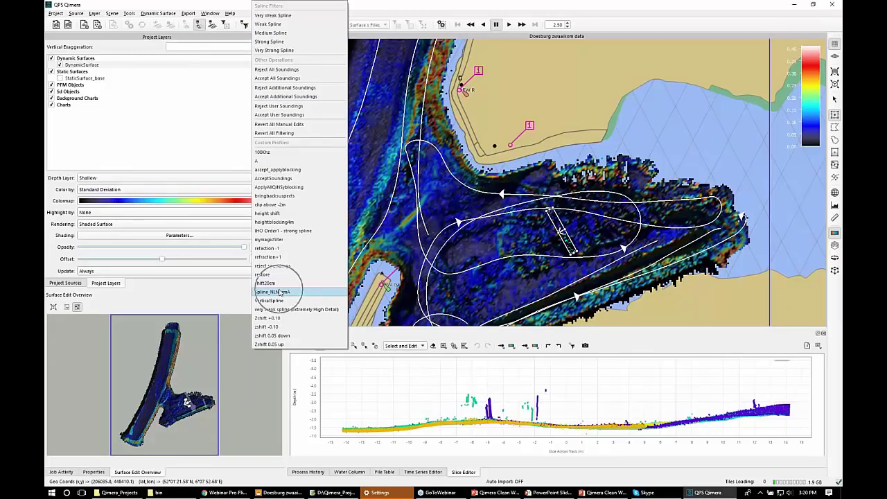
click(364, 5)
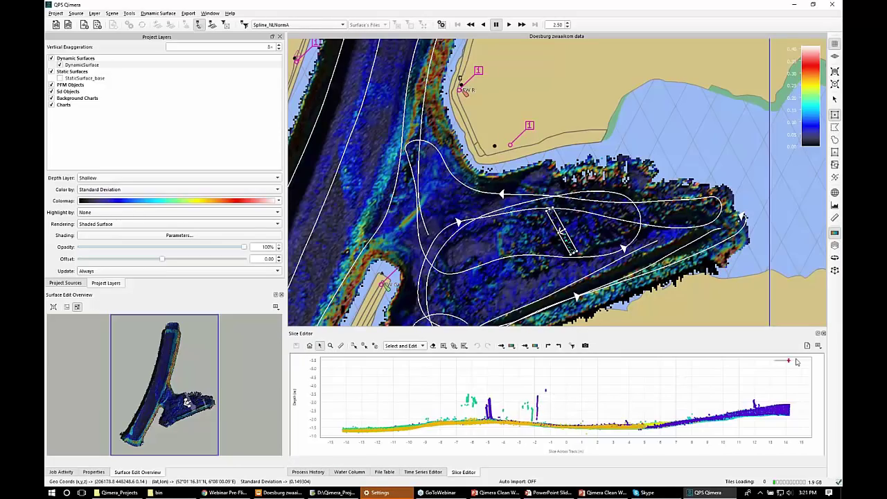
Step: Keep slice edits on Save Edits Manually and apply the active Spline_NLNormA filter to the slice, undoing and reapplying it once
click(818, 346)
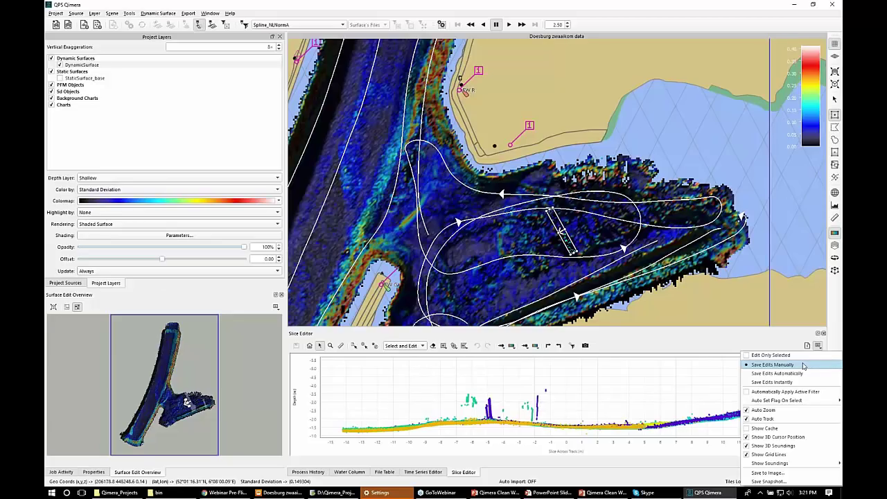
click(803, 366)
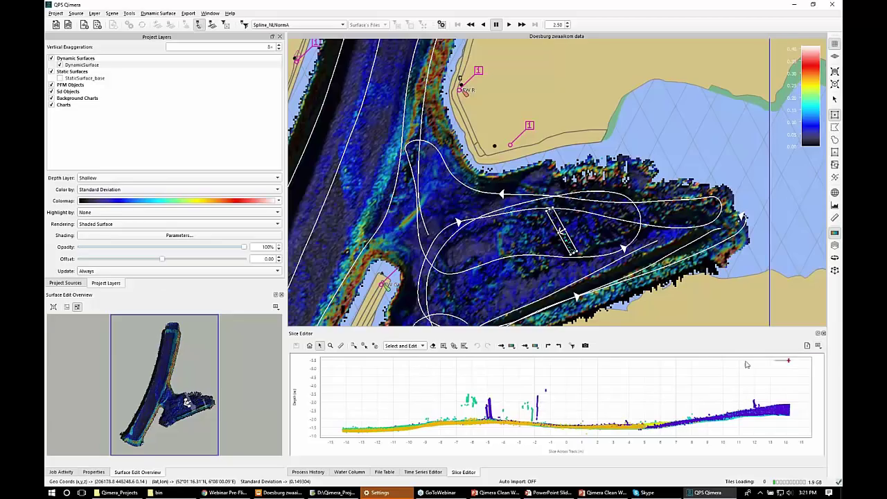
click(572, 345)
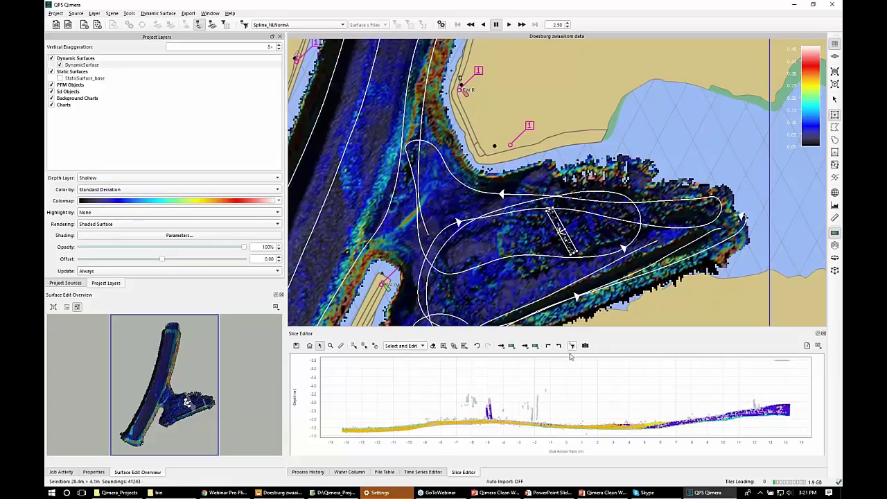
click(476, 345)
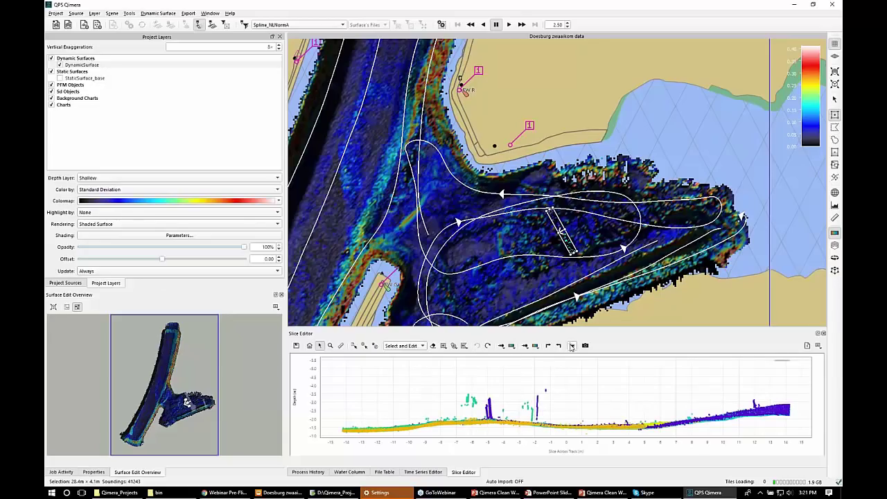
click(571, 346)
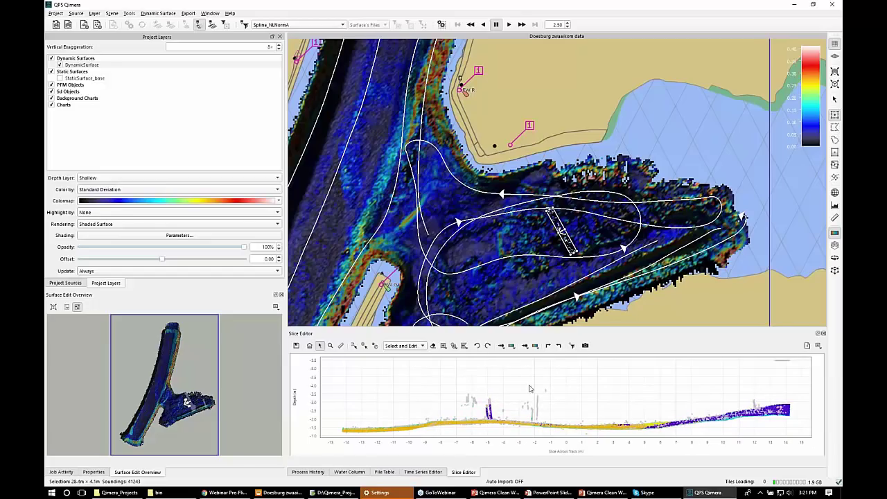
Step: Switch to Normal Edit, reject the remaining spike near -5 m across track with Reject Inside Rectangle, and save the edits
click(423, 346)
click(419, 356)
click(444, 346)
click(444, 346)
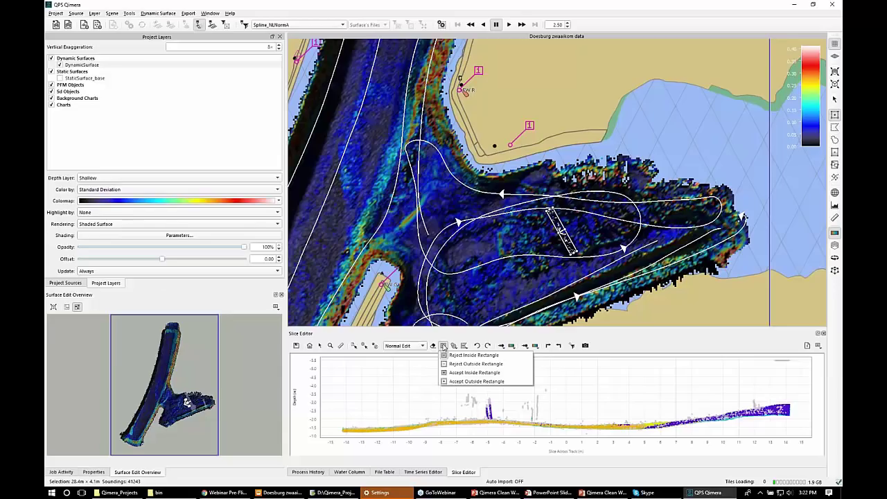
click(457, 355)
drag(483, 395, 505, 425)
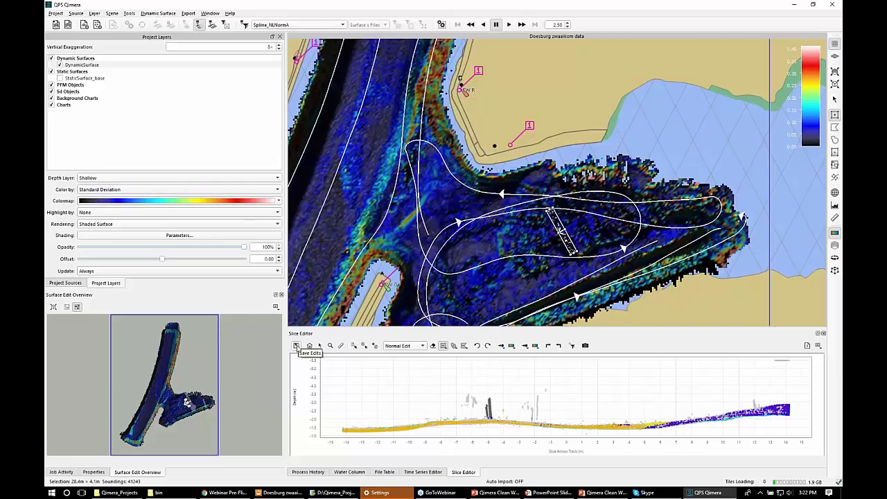
click(296, 346)
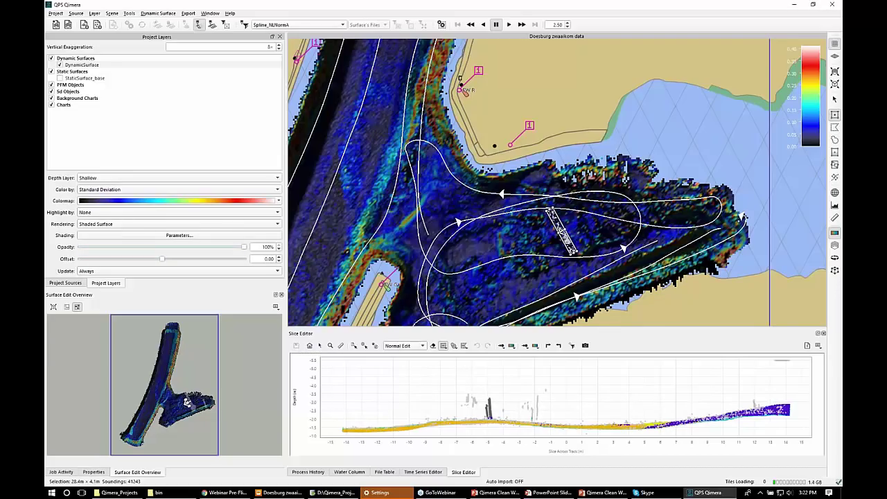
click(818, 346)
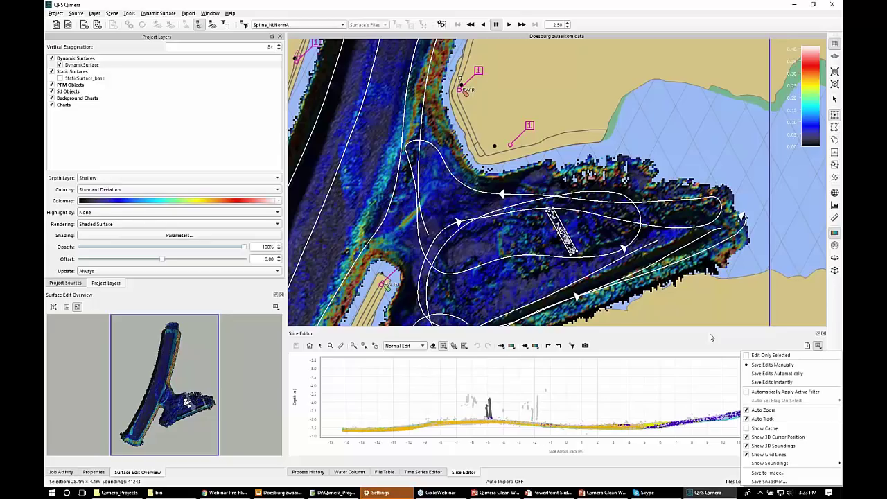
click(683, 338)
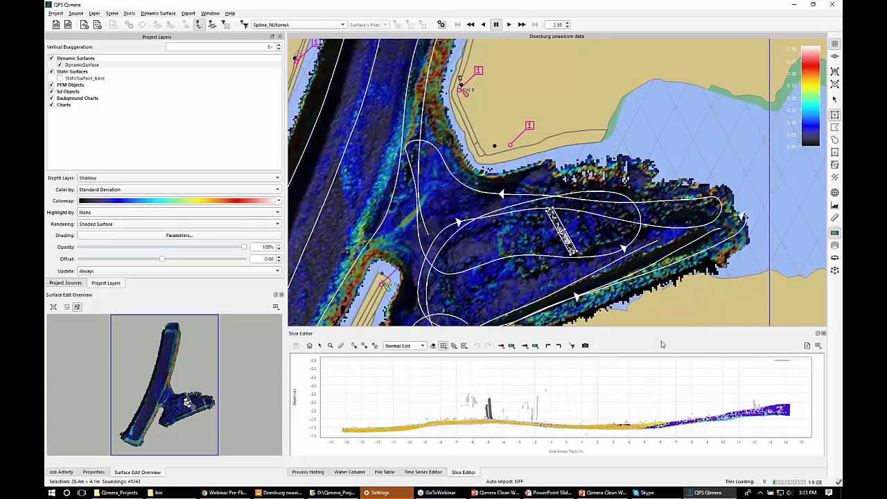
Step: Leave slice editing and draw a six-corner polygon selection around the basin's interior on the map
key(Escape)
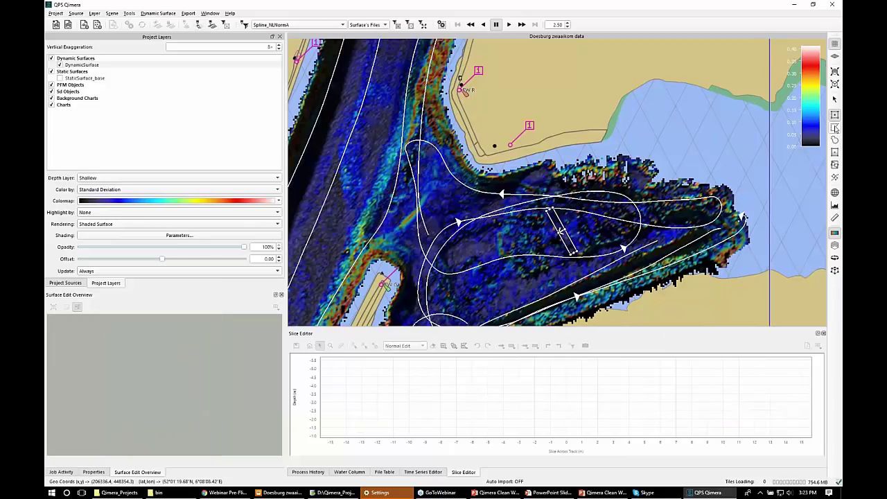
click(836, 128)
click(570, 187)
click(449, 204)
click(425, 302)
click(490, 322)
click(684, 250)
click(680, 187)
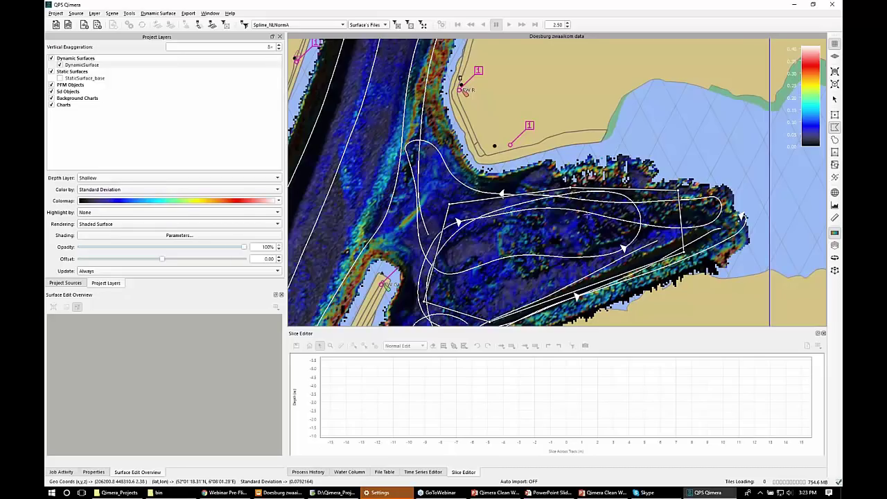
Step: Create a line object named polygon_forSpline from the current polygon selection
right_click(580, 214)
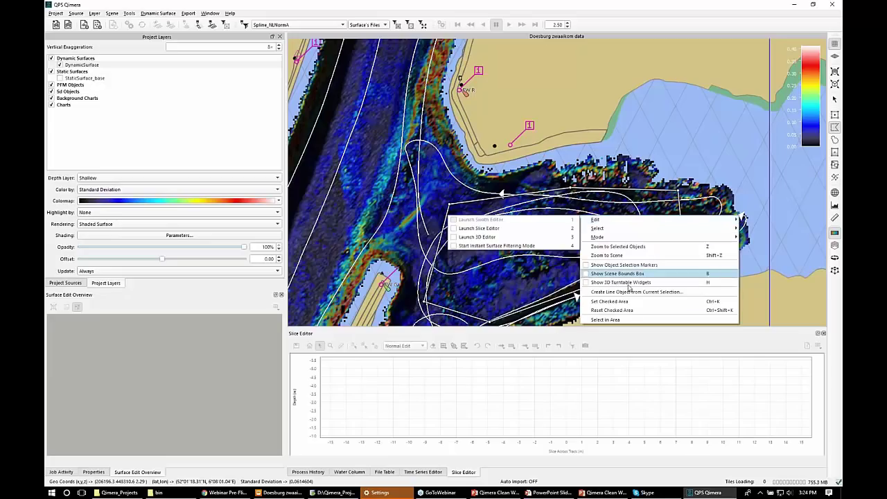
click(628, 293)
text(polygon)
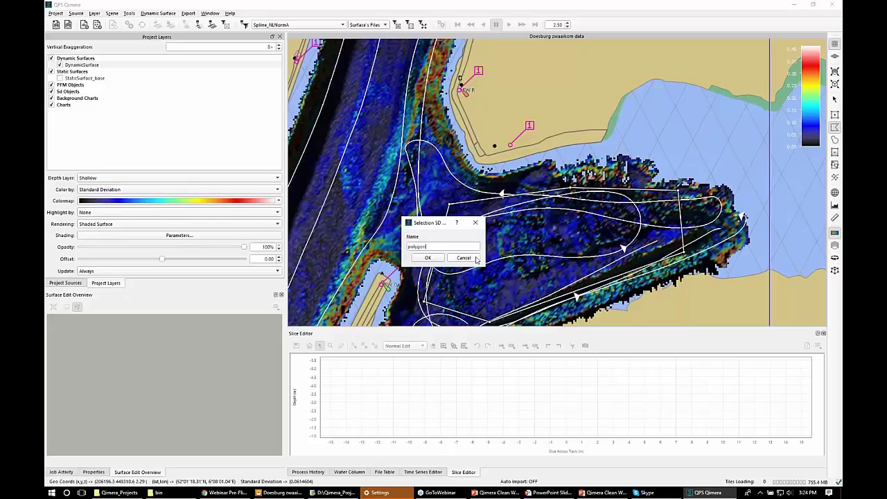
text(_forSpline)
click(428, 257)
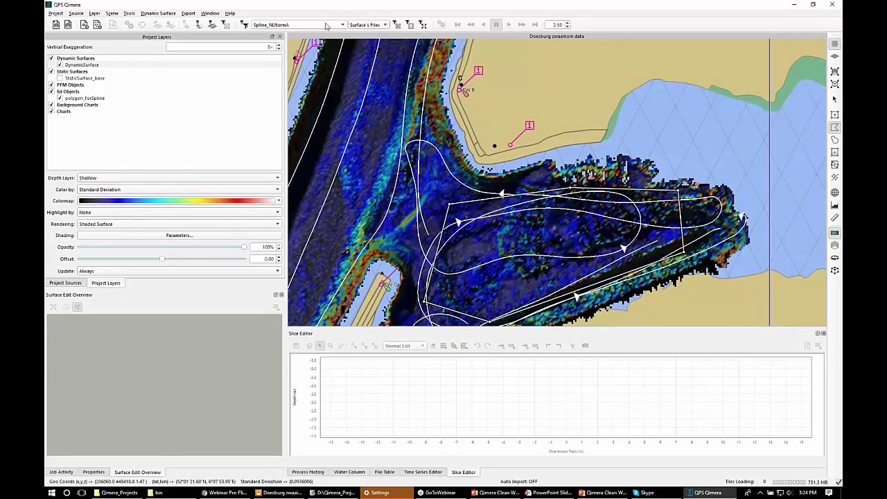
Step: Run the Spline_NLNormA filter profile inside the polygon selection on the surface's files
click(397, 25)
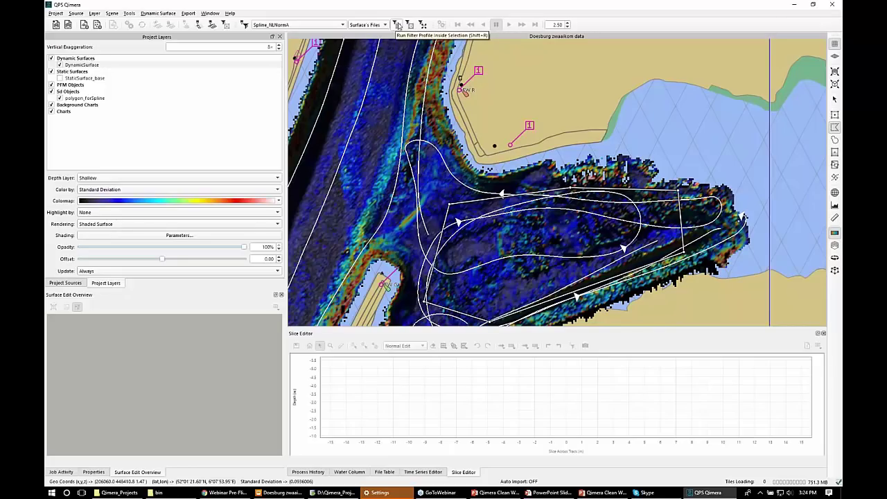
click(398, 26)
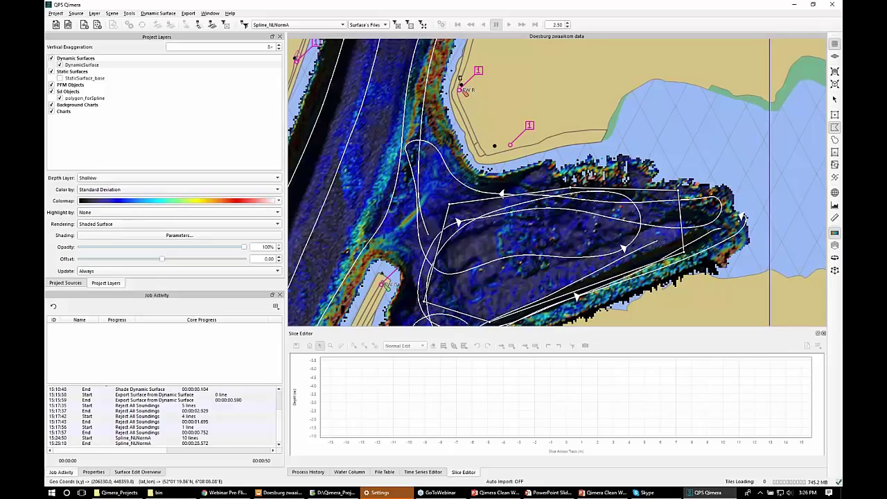
Step: Select a rectangular area of the filtered basin, load its soundings in the 3D Editor and hide the rejected soundings
click(835, 114)
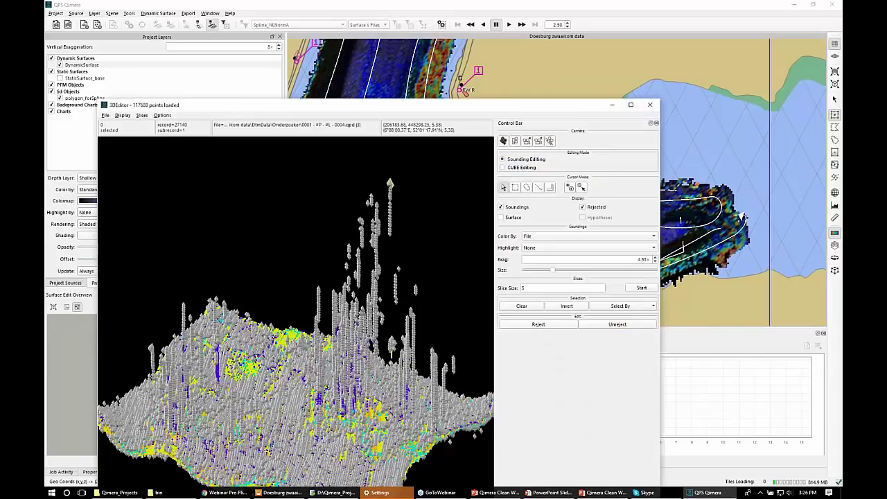
drag(489, 106, 519, 28)
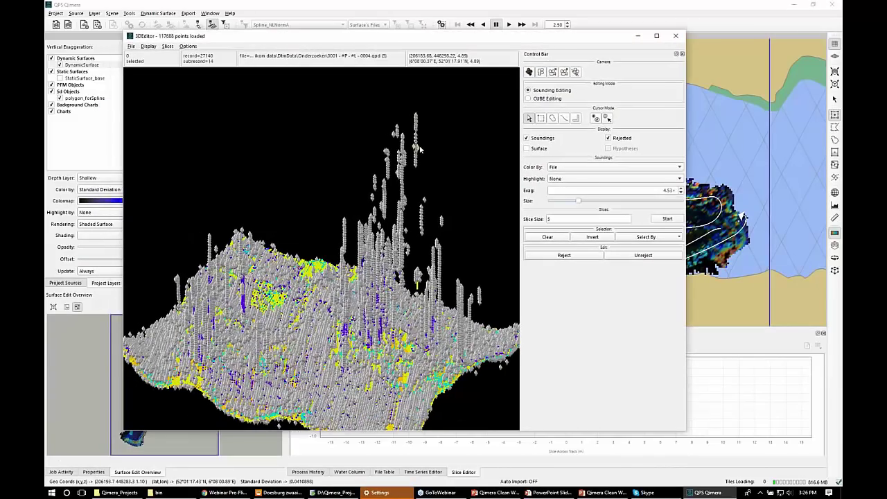
click(608, 139)
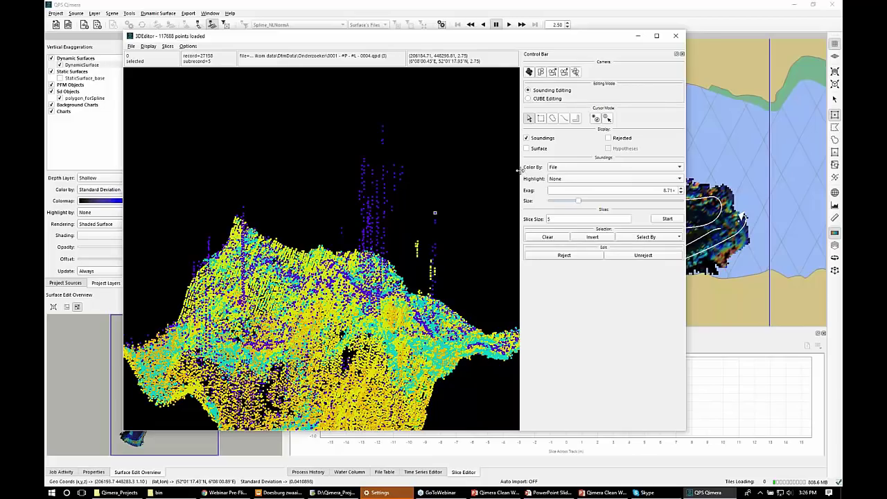
Step: Highlight the Spline Filtered soundings through a flag-based selection with rejected soundings shown, and clear the selection
click(679, 239)
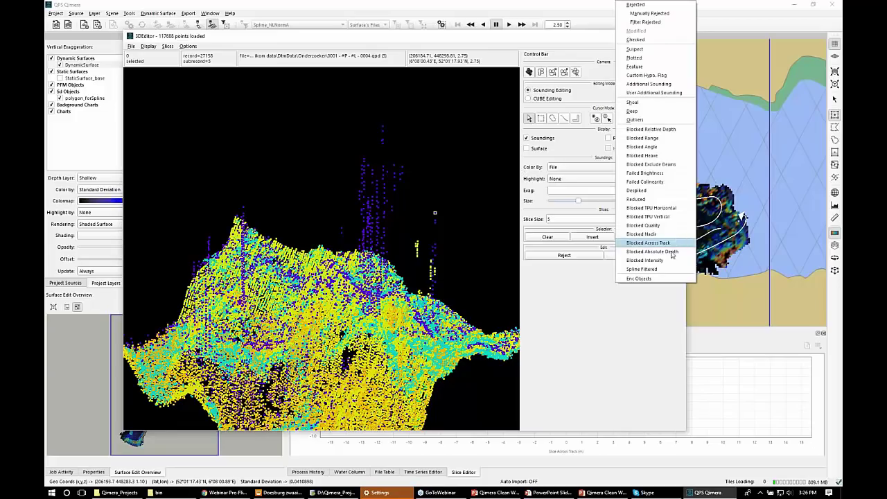
click(669, 272)
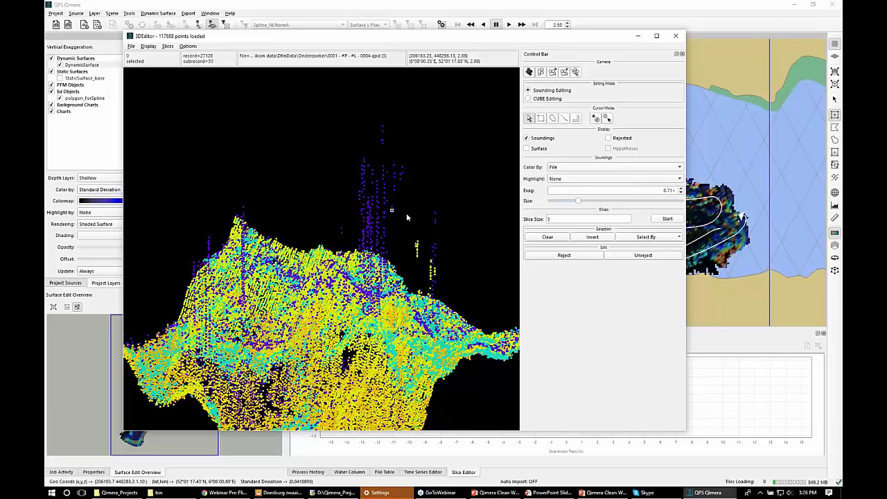
click(608, 138)
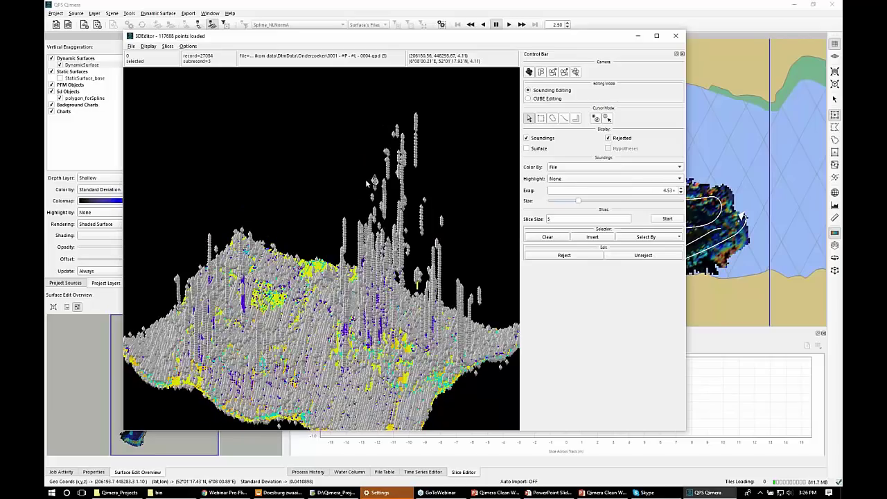
click(657, 239)
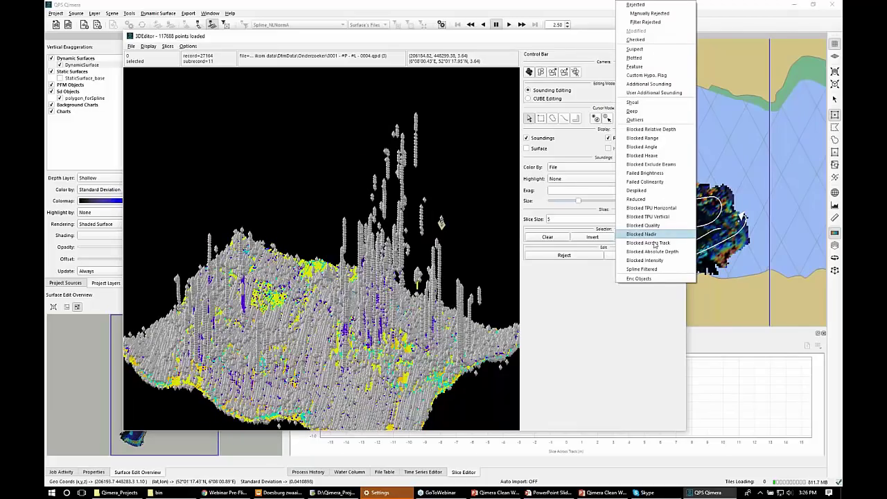
click(642, 269)
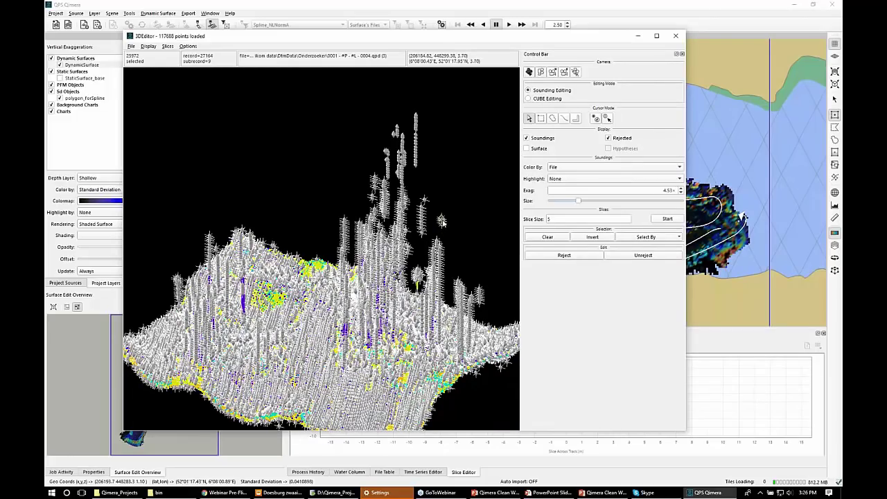
click(552, 238)
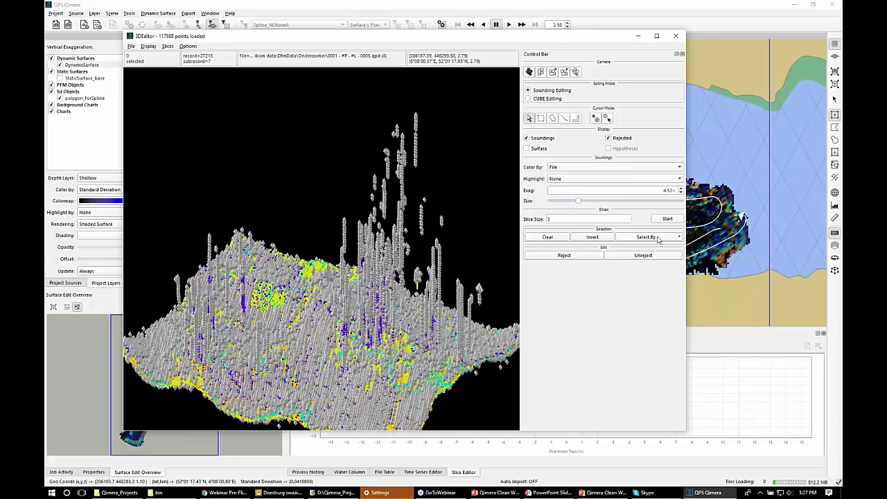
Step: Hide the rejected soundings, lasso the tall column of spikes above the seabed and reject them
click(680, 238)
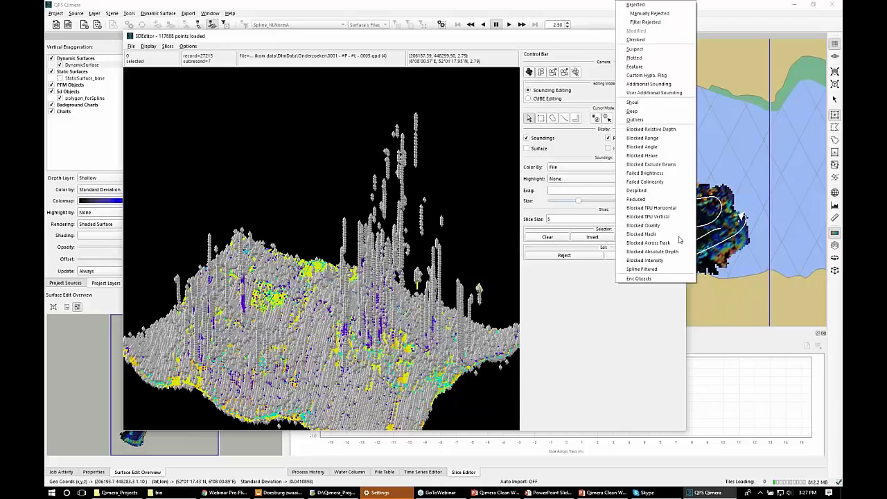
click(588, 140)
click(608, 139)
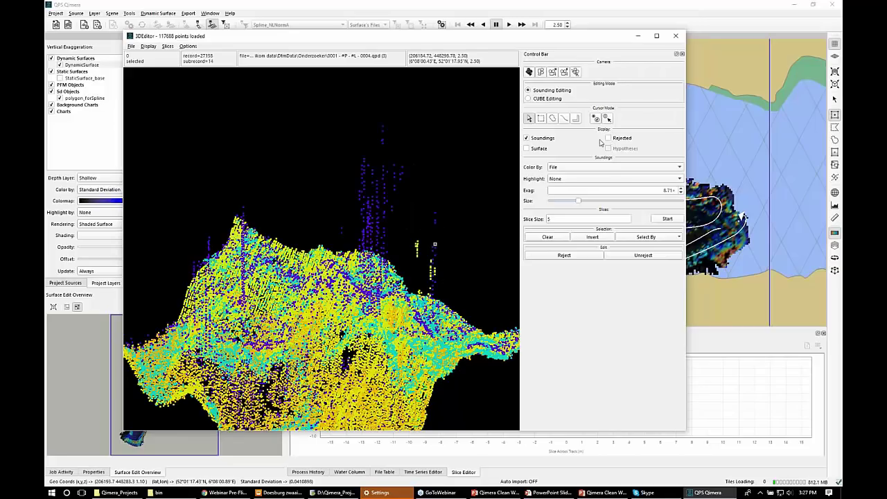
click(553, 119)
mouse_move(399, 137)
mouse_down()
mouse_move(372, 126)
mouse_move(356, 186)
mouse_move(369, 230)
mouse_move(387, 226)
mouse_move(405, 199)
mouse_move(400, 139)
mouse_up()
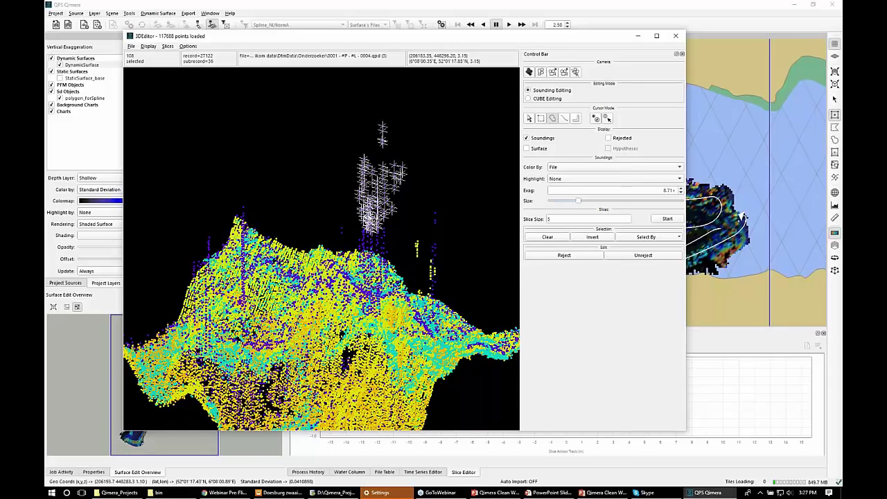
mouse_move(350, 219)
mouse_down()
mouse_move(348, 250)
mouse_move(377, 251)
mouse_move(388, 221)
mouse_move(341, 230)
mouse_up()
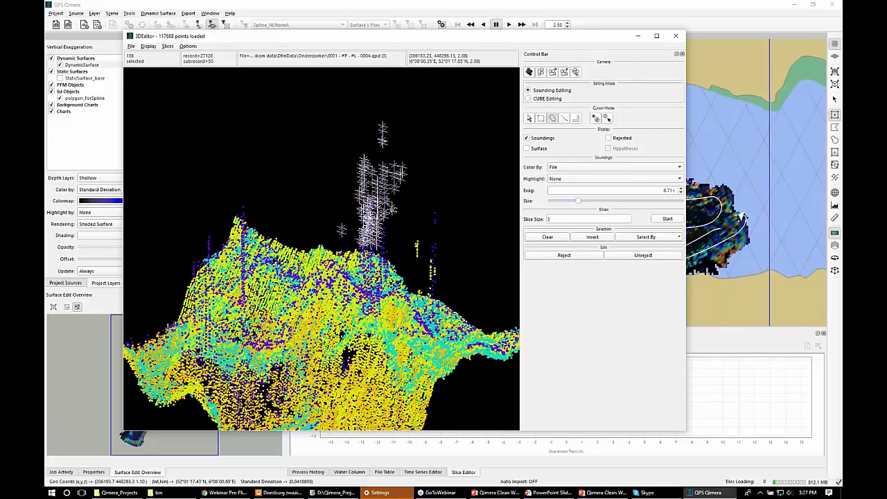
key(Delete)
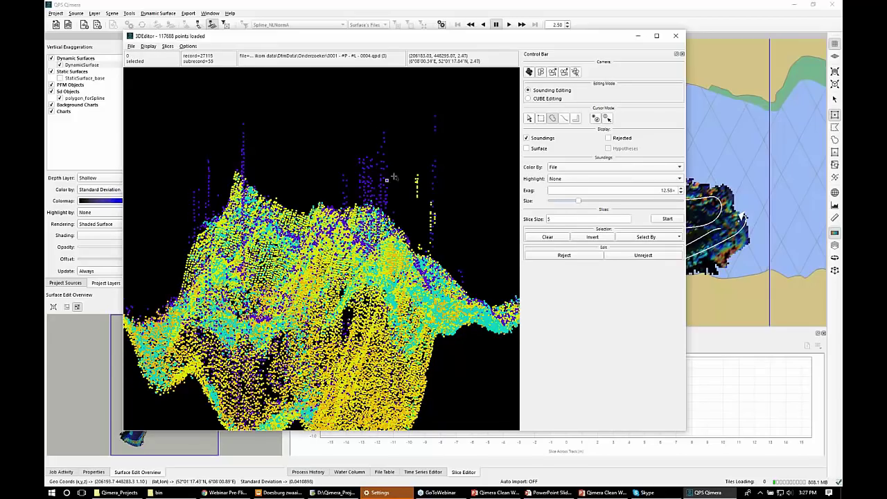
Step: Lasso the remaining central spikes and the spikes above the highest peak, and reject them
mouse_move(381, 128)
mouse_down()
mouse_move(355, 146)
mouse_move(380, 197)
mouse_up()
mouse_move(250, 118)
mouse_down()
mouse_move(239, 175)
mouse_move(207, 186)
mouse_move(214, 180)
mouse_up()
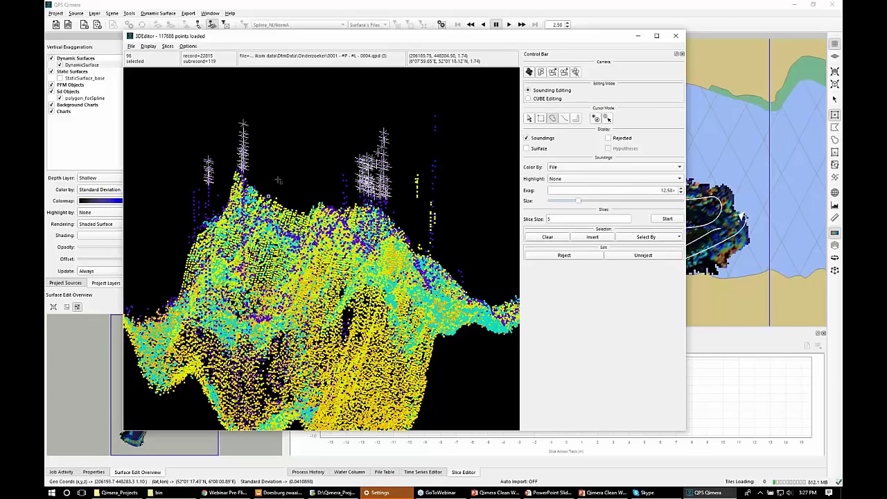
key(Delete)
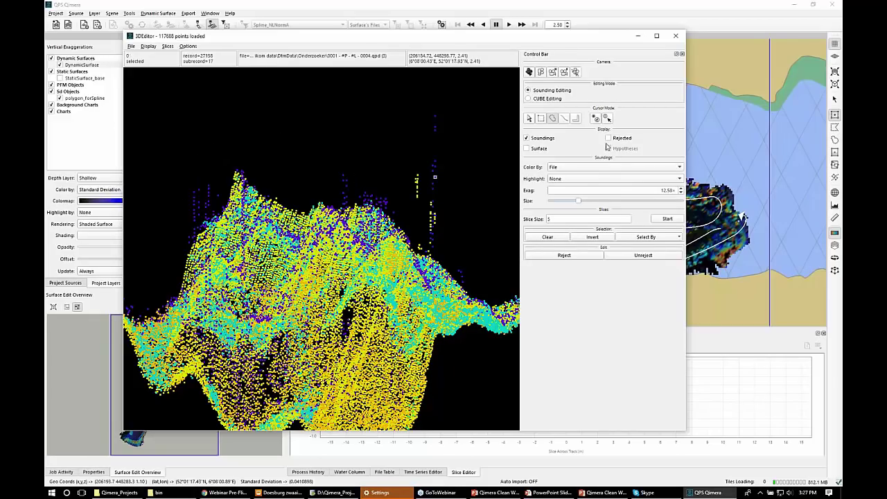
Step: Show the rejected soundings, select the manually rejected ones and examine them from a low side view
click(609, 138)
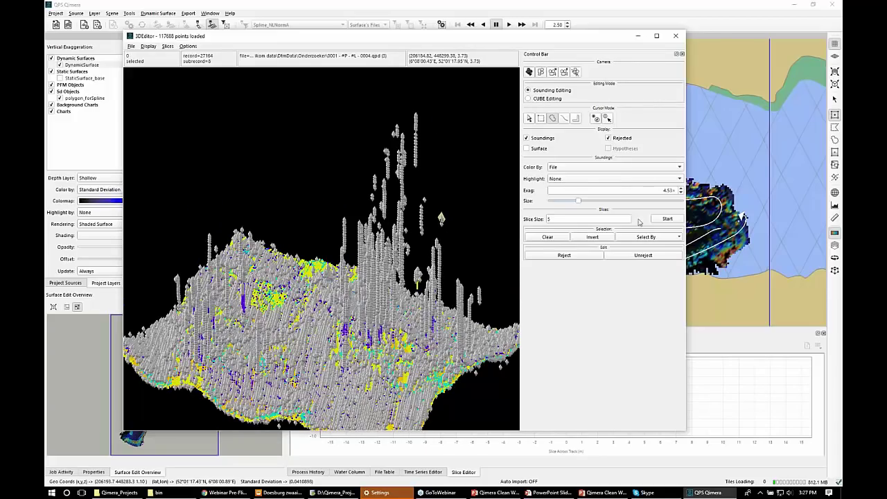
click(670, 237)
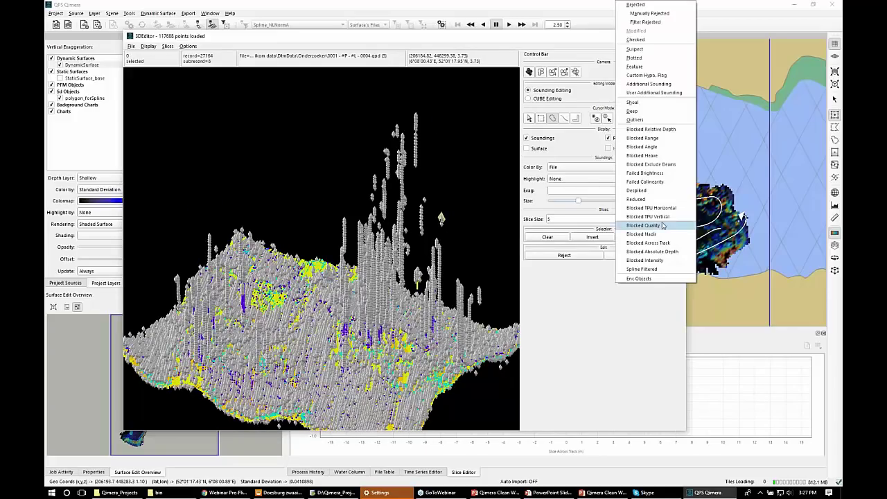
click(640, 12)
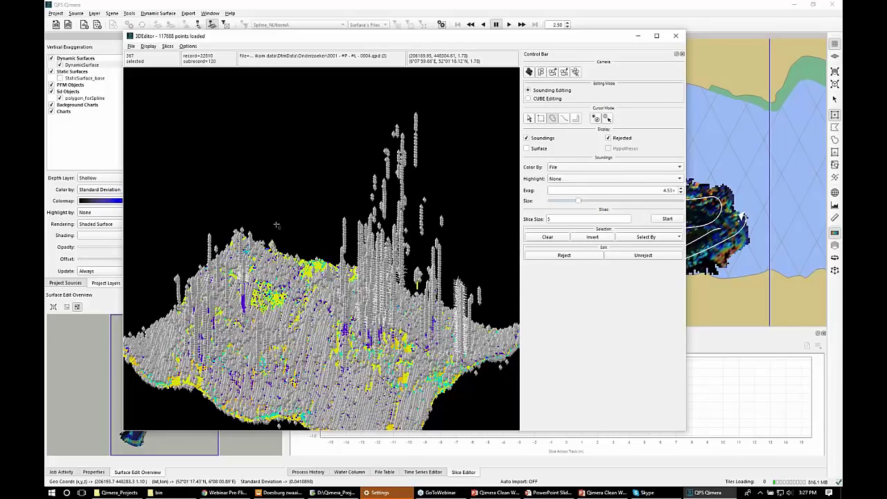
click(529, 118)
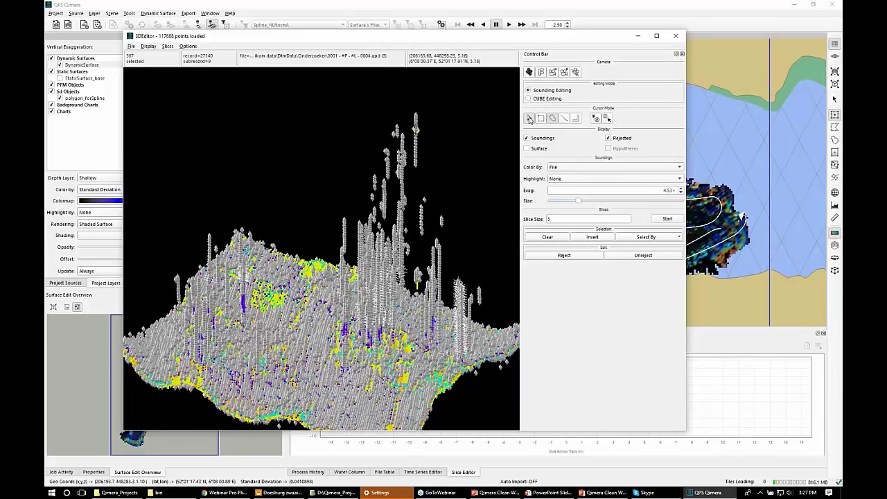
drag(270, 195, 246, 292)
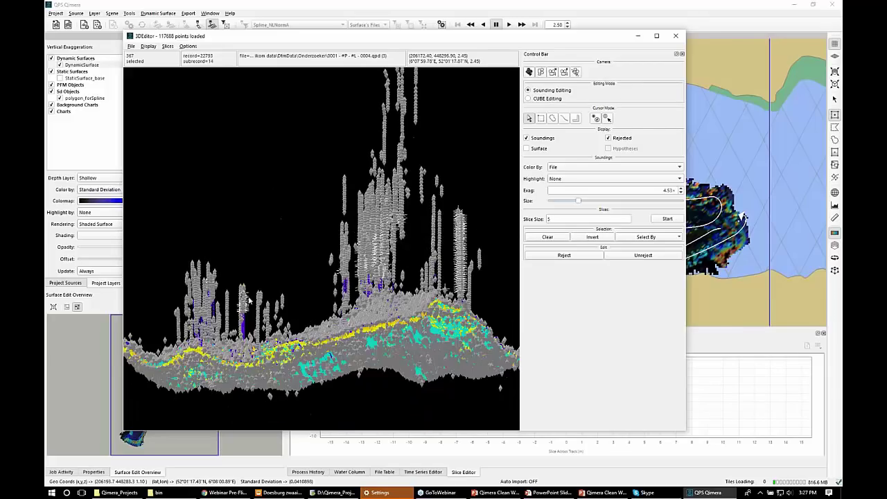
scroll(254, 305, up, 5)
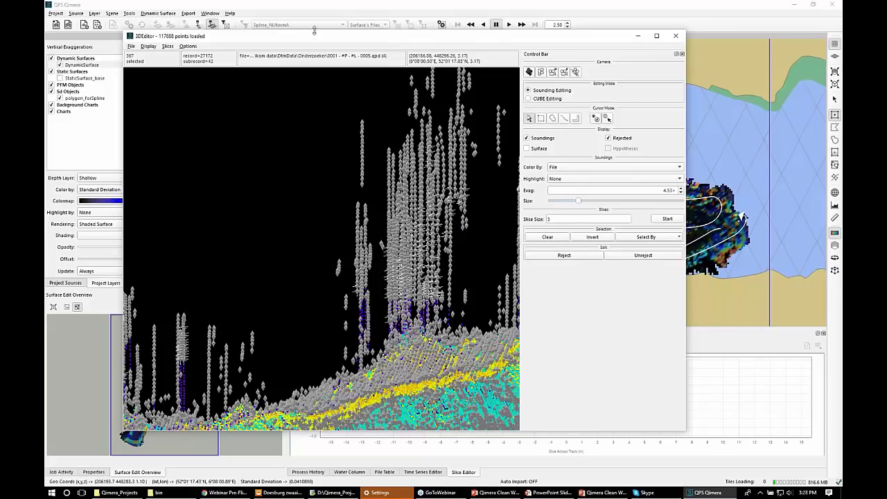
Step: Save the sounding edits and move the 3D Editor aside so the survey map is uncovered
click(133, 47)
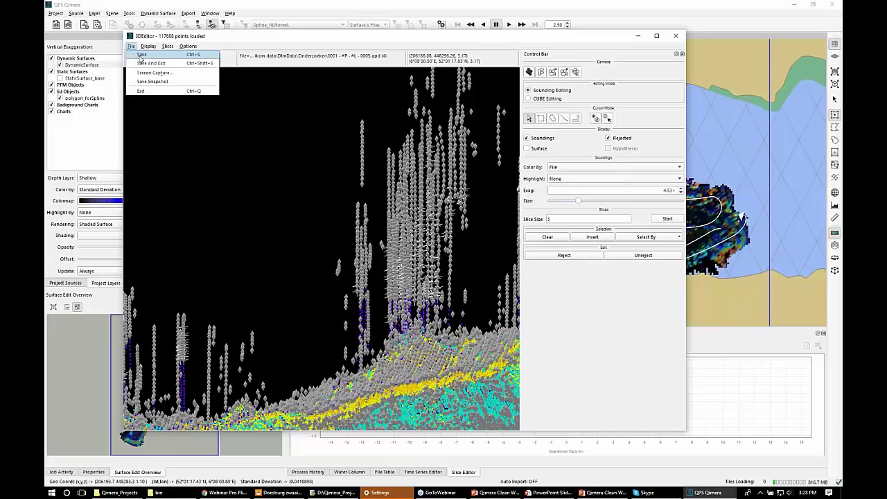
click(141, 54)
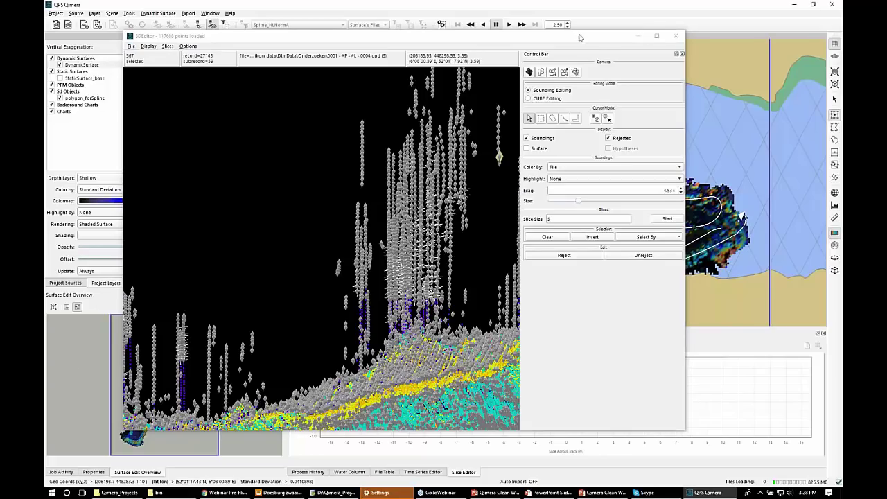
drag(588, 38, 777, 397)
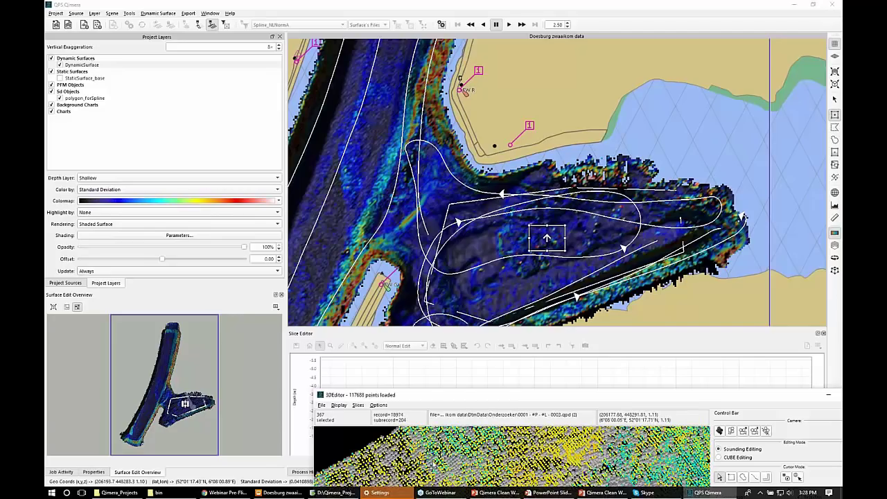
Step: View the selected area's soundings in the Slice Editor and return to the 3D Editor
key(ctrl)
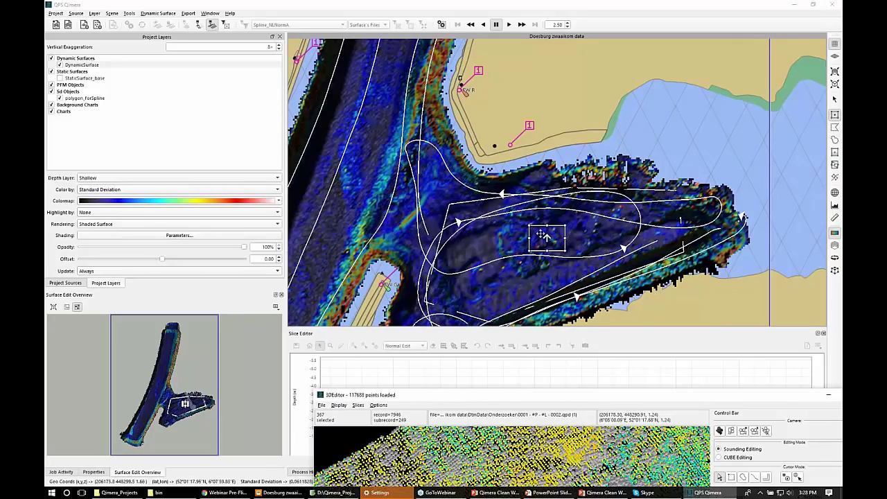
click(546, 236)
key(ctrl)
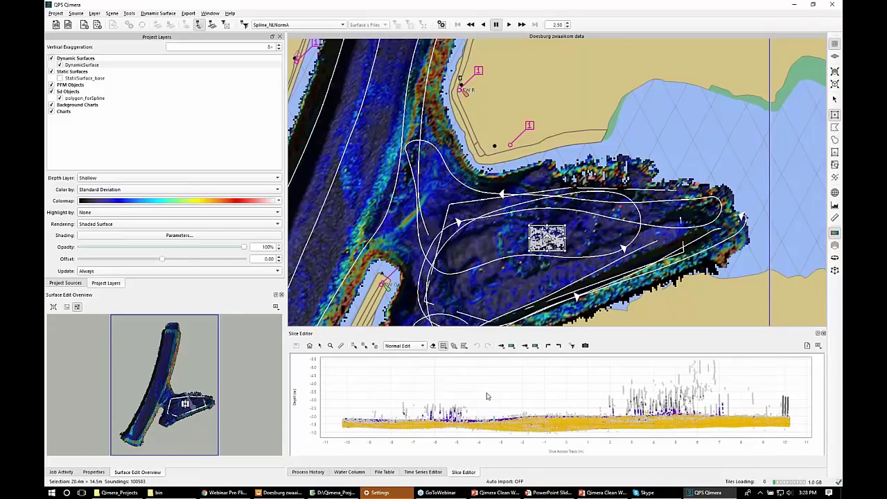
key(ctrl)
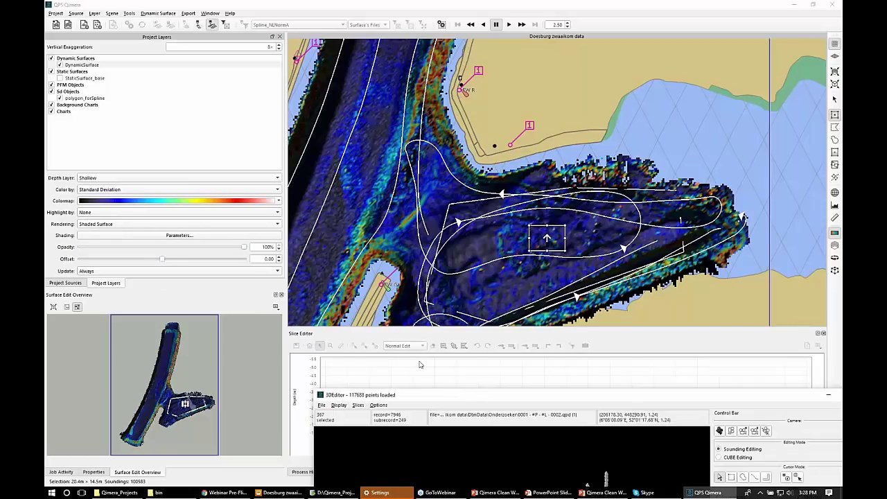
Step: Examine the edited areas of the basin close up in the Surface Edit Overview
scroll(139, 410, up, 2)
scroll(160, 416, up, 4)
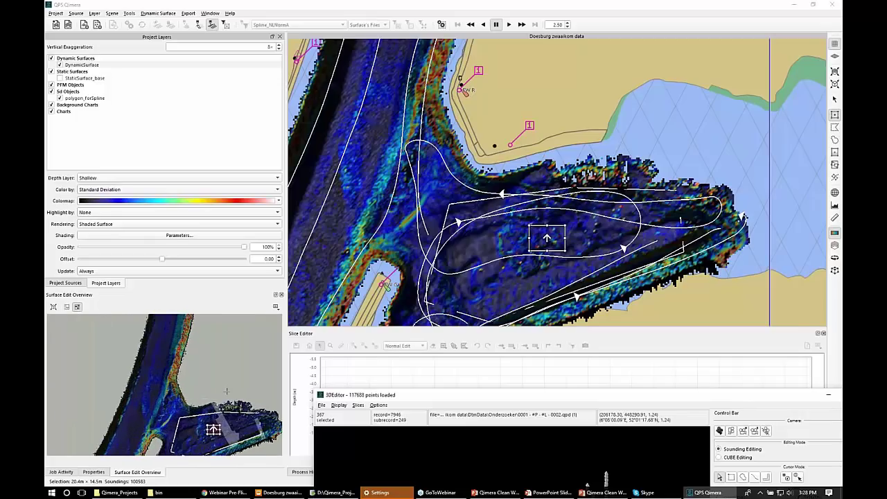
middle_drag(238, 386, 178, 382)
scroll(180, 382, up, 2)
middle_drag(176, 434, 173, 422)
middle_drag(176, 384, 235, 323)
scroll(235, 323, up, 1)
scroll(235, 347, up, 2)
middle_drag(174, 386, 98, 420)
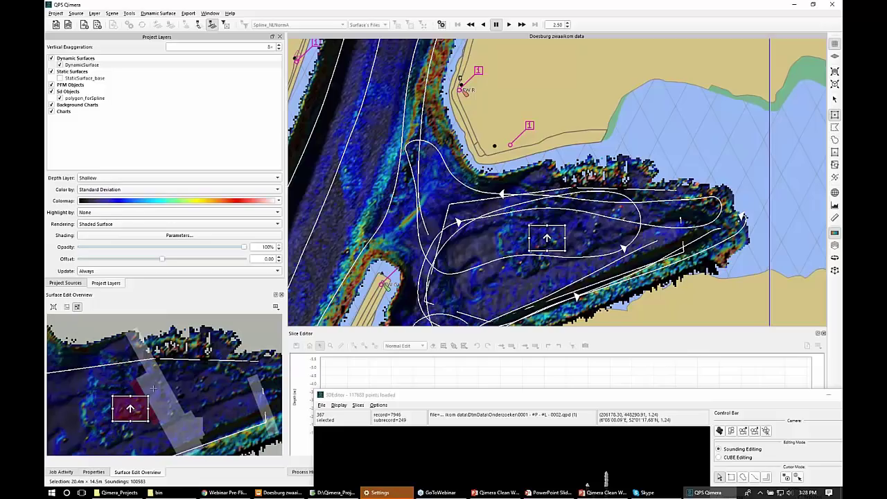
click(173, 409)
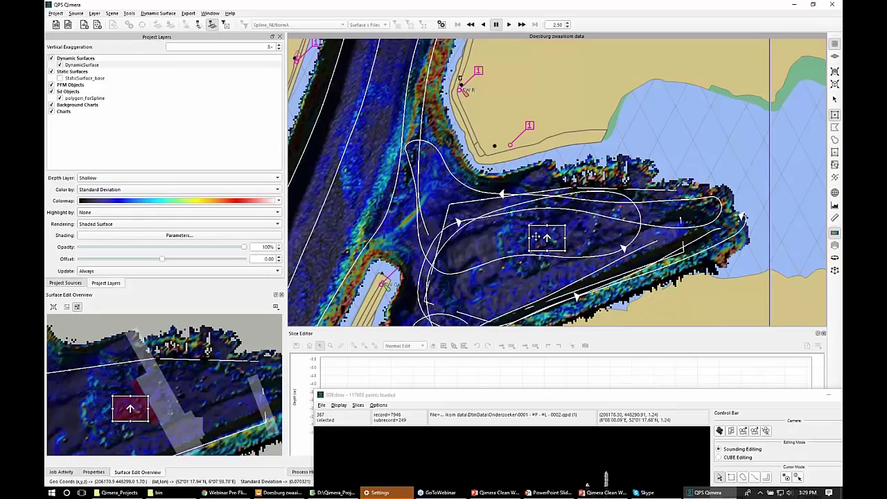
Step: Set the selected rectangle as a checked area and highlight the dynamic surface by Checked Flag
right_click(587, 233)
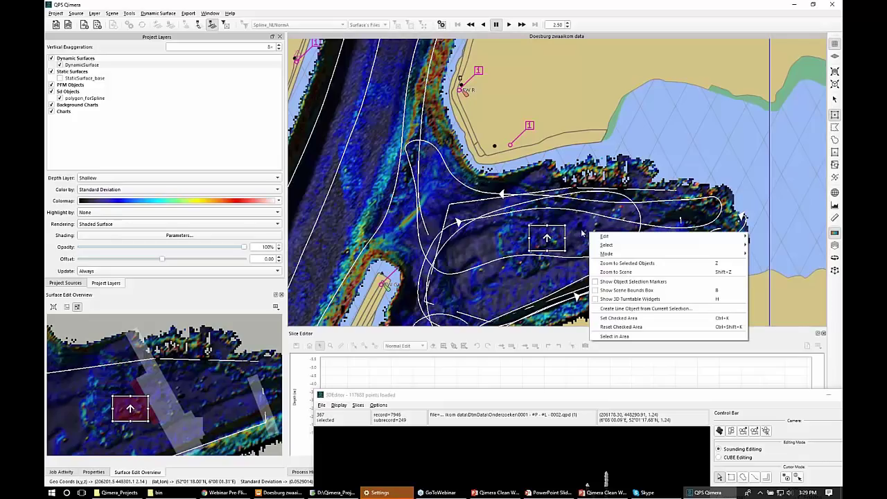
click(614, 319)
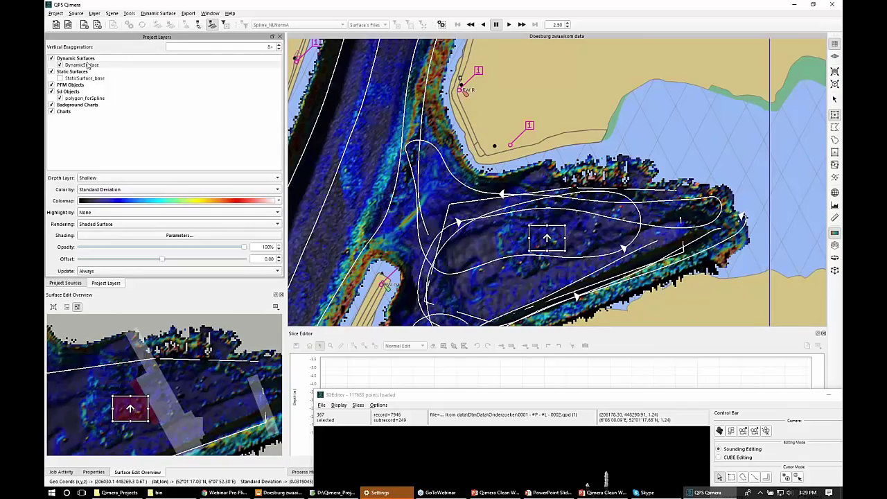
click(129, 213)
click(129, 222)
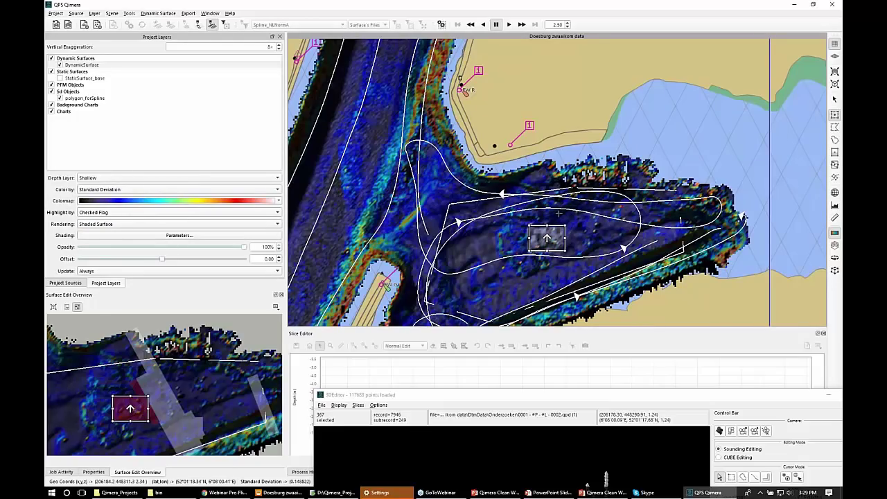
Step: Move the selection rectangle northwest of the checked area and examine the highlighted checked patch
scroll(547, 238, up, 2)
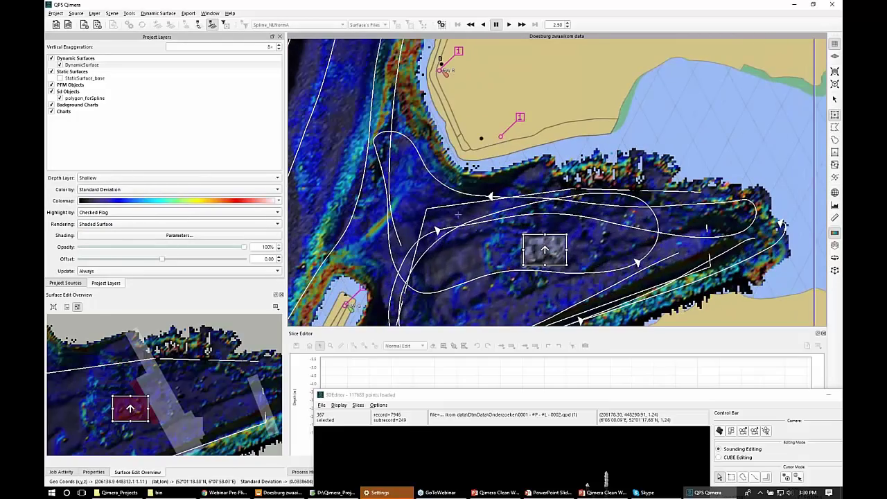
drag(462, 225, 472, 225)
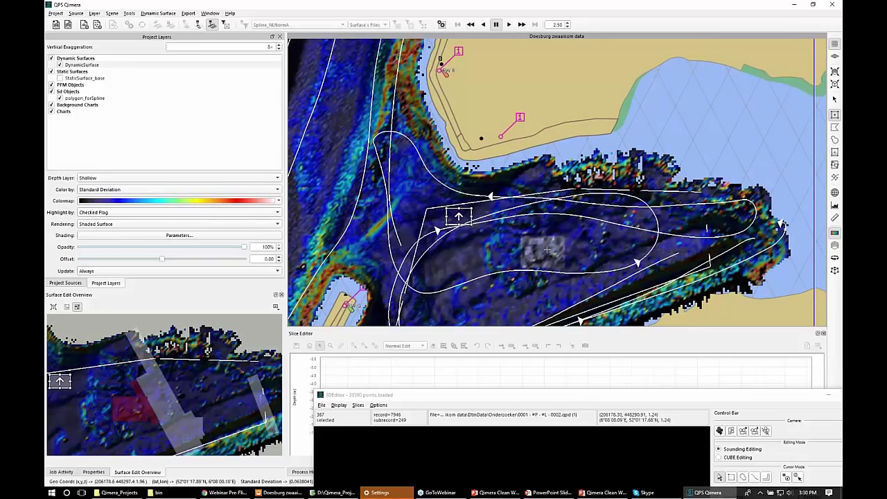
scroll(546, 250, up, 1)
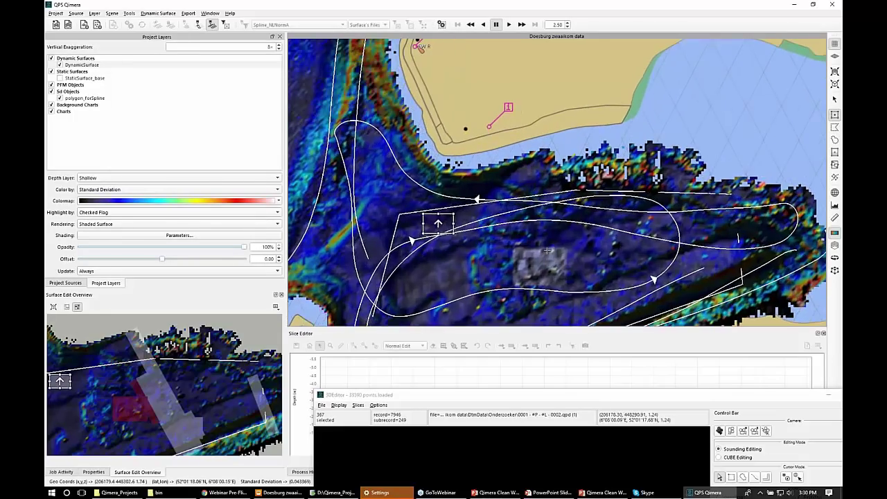
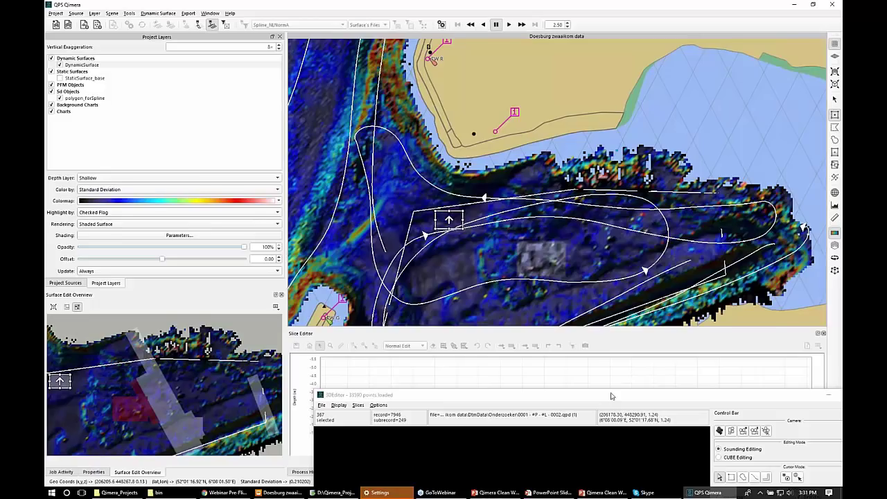
Step: Close the 3D Editor and turn off Auto Zoom for the Slice Editor
key(alt+F4)
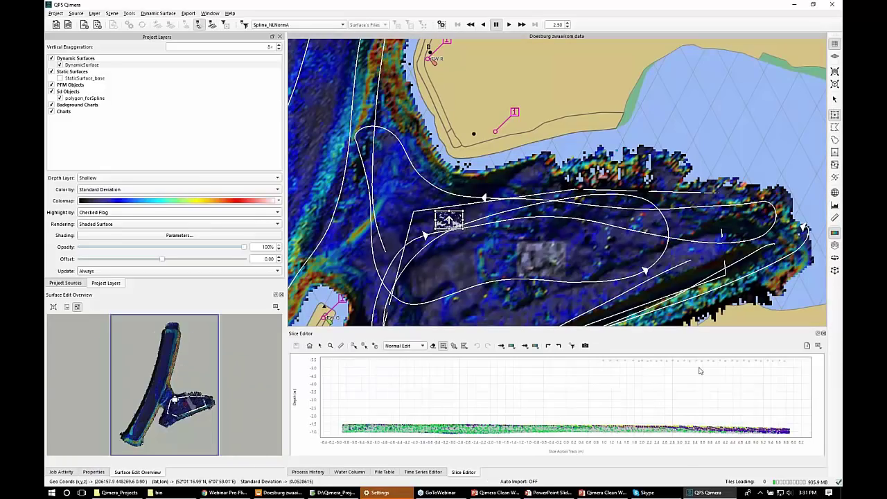
click(818, 346)
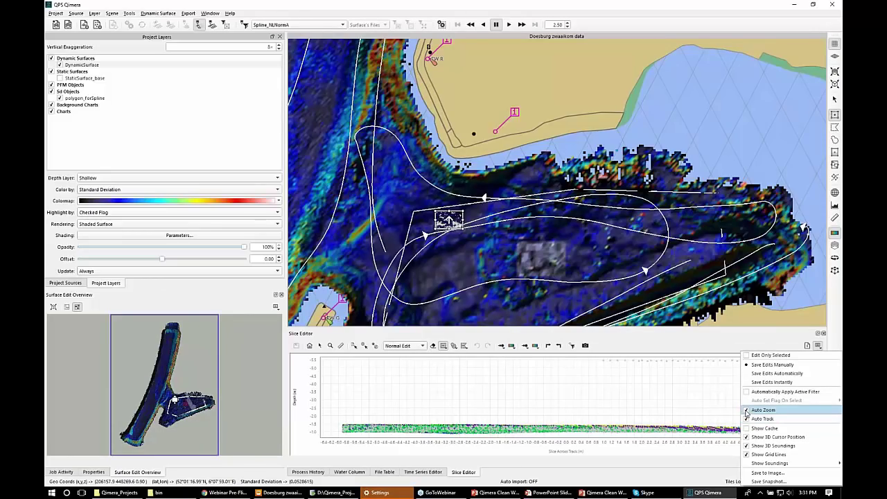
click(747, 410)
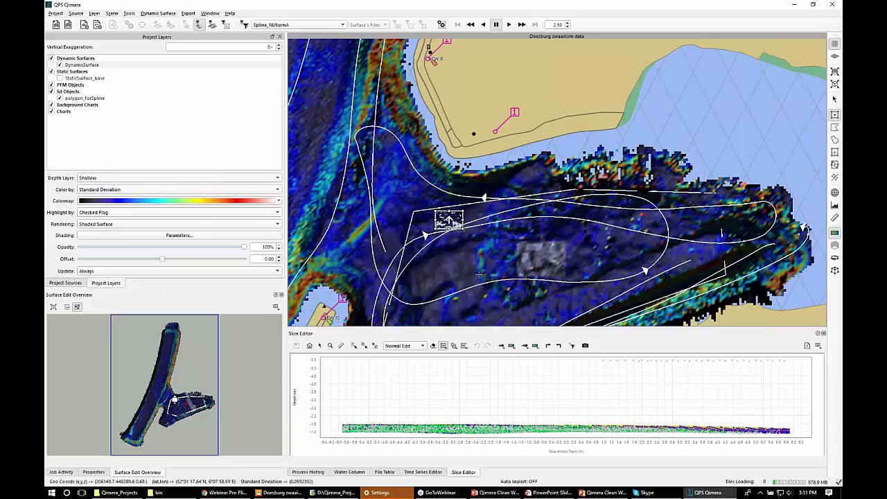
click(818, 345)
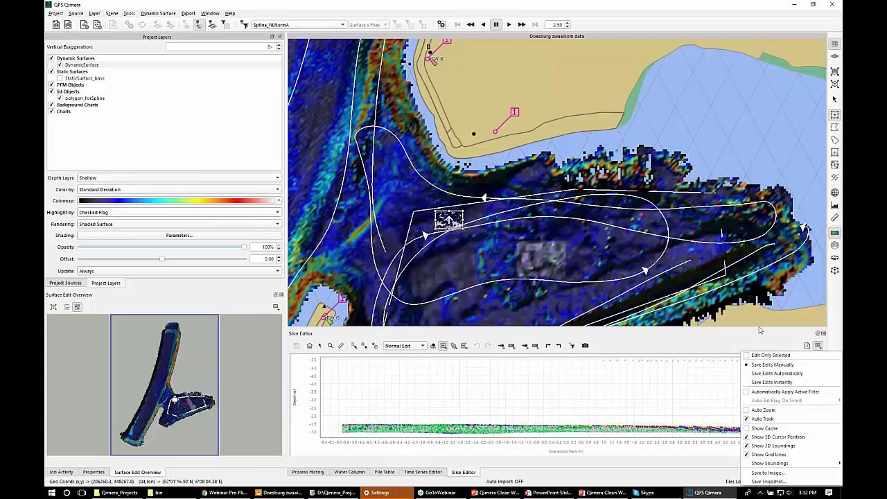
click(777, 341)
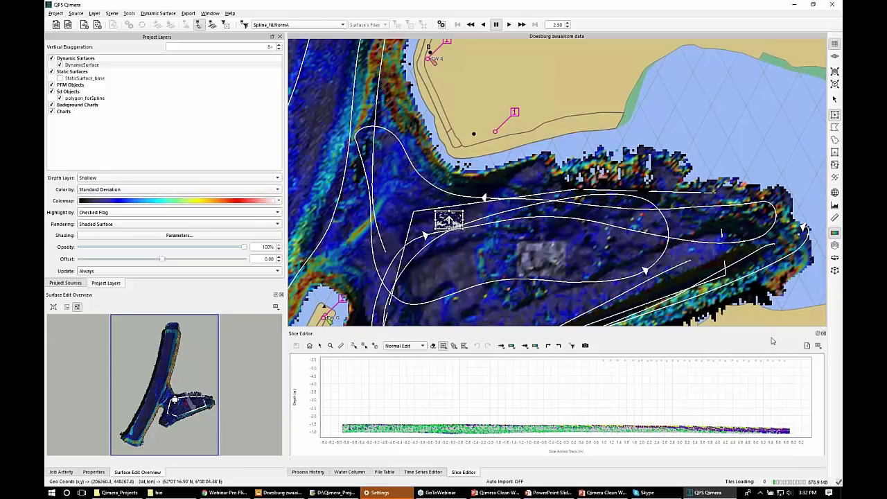
Step: Reopen the 3D Editor for the selected area and position it beside the basin on the map
scroll(570, 284, up, 1)
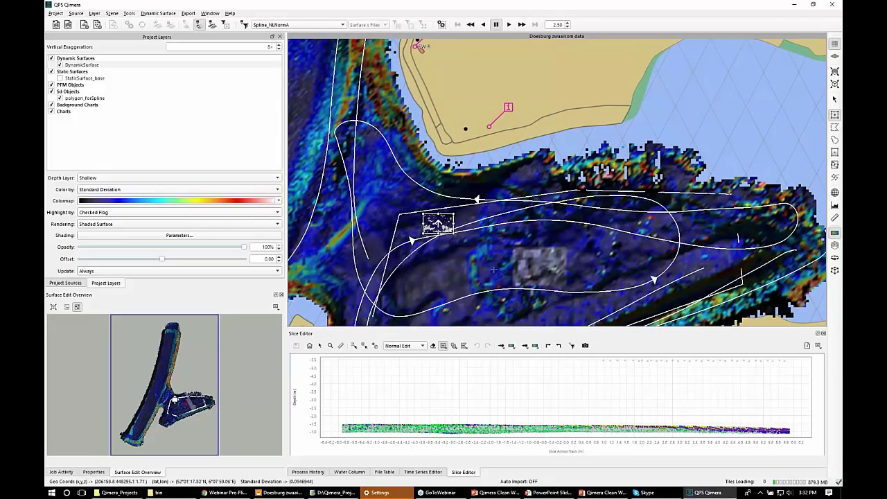
middle_click(492, 271)
scroll(565, 198, up, 1)
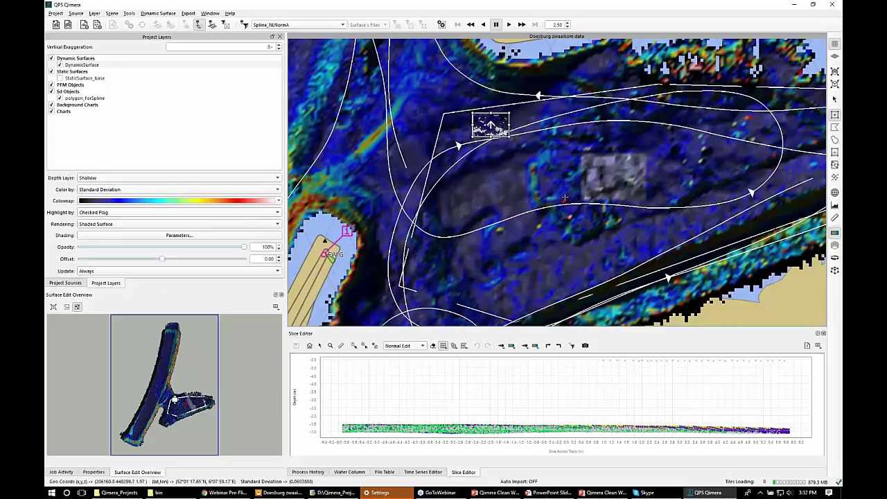
scroll(565, 197, up, 1)
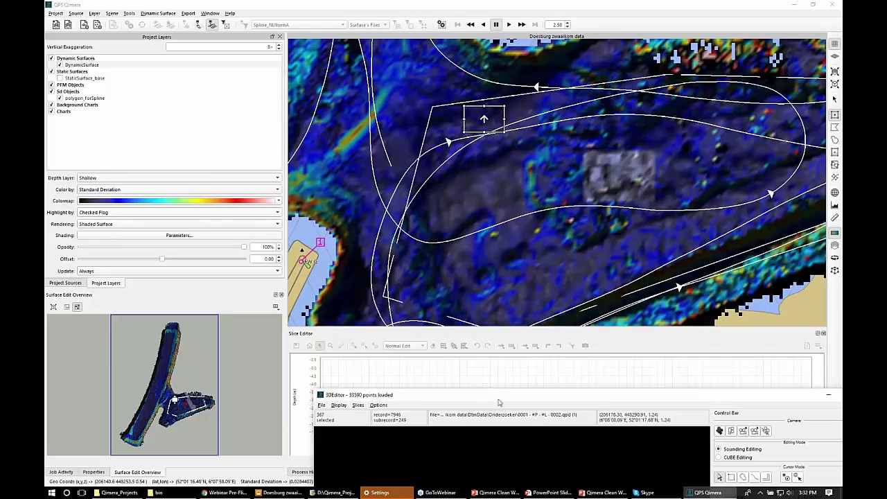
drag(497, 400, 771, 50)
drag(712, 46, 831, 21)
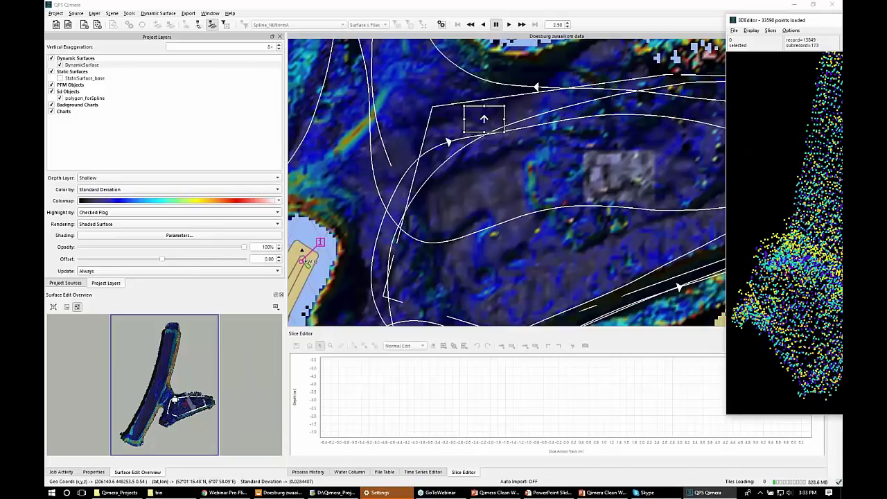
Step: Load the noisy spots west and then southwest of the checked area, and bring the 3D Editor fully into view
click(531, 174)
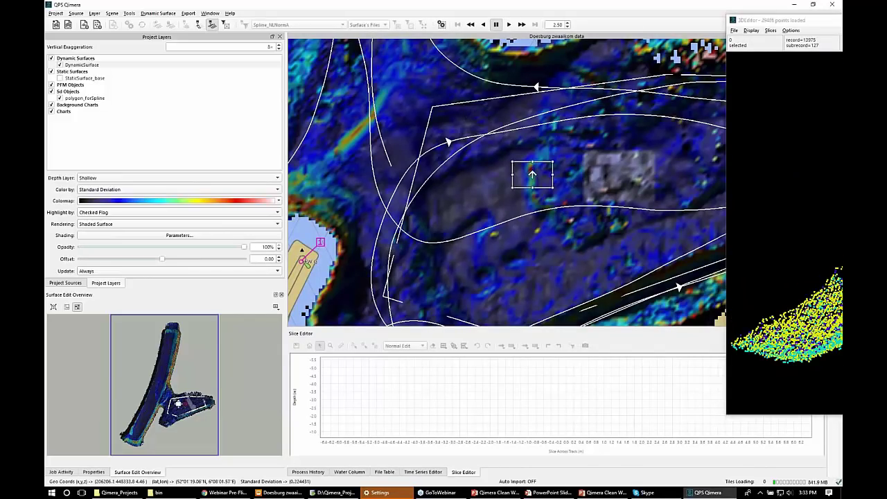
click(834, 22)
drag(834, 25, 829, 54)
click(561, 203)
drag(788, 56, 392, 47)
Step: Lasso two groups of stray soundings in the area southwest of the checked patch and reject them
click(756, 124)
mouse_move(578, 97)
mouse_down()
mouse_move(538, 153)
mouse_move(587, 106)
mouse_up()
mouse_move(464, 124)
mouse_down()
mouse_move(448, 156)
mouse_move(459, 159)
mouse_up()
middle_drag(492, 160, 509, 148)
Step: Move the selection to the noisy spot just south of the checked area and view its soundings in the 3D Editor
drag(507, 45, 824, 60)
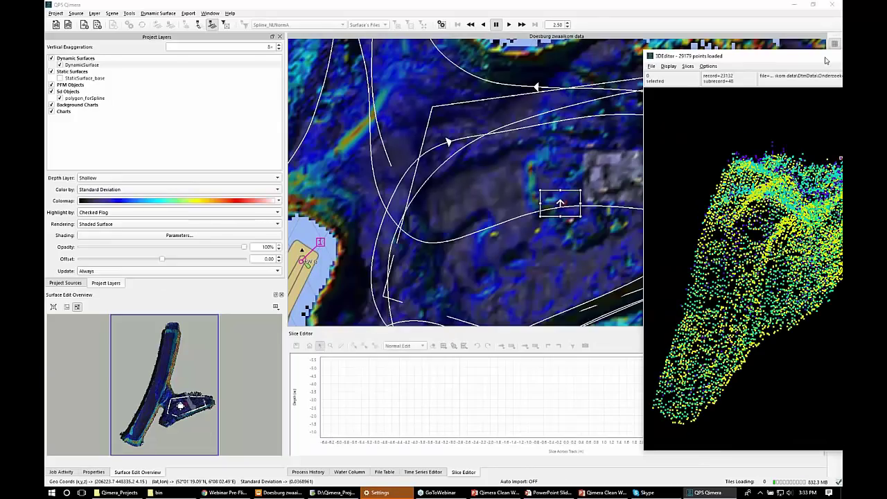
click(612, 224)
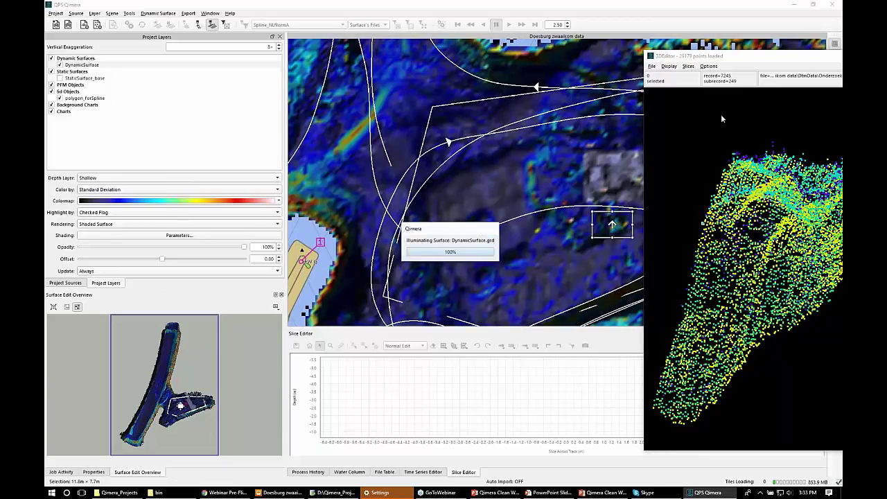
drag(793, 56, 501, 54)
scroll(681, 123, down, 2)
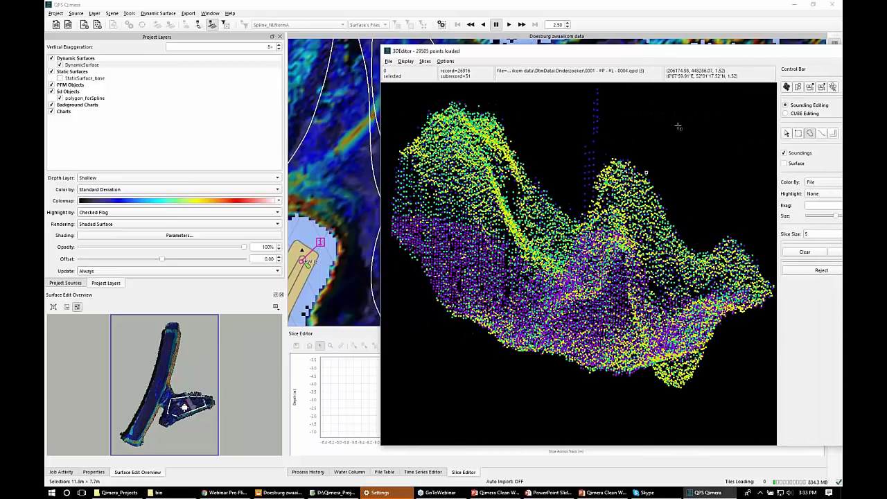
Step: Lasso the vertical column of stray soundings above the middle of the point cloud, reject them and save the edits
mouse_move(594, 109)
mouse_down()
mouse_move(575, 160)
mouse_move(584, 198)
mouse_move(592, 187)
mouse_up()
key(Delete)
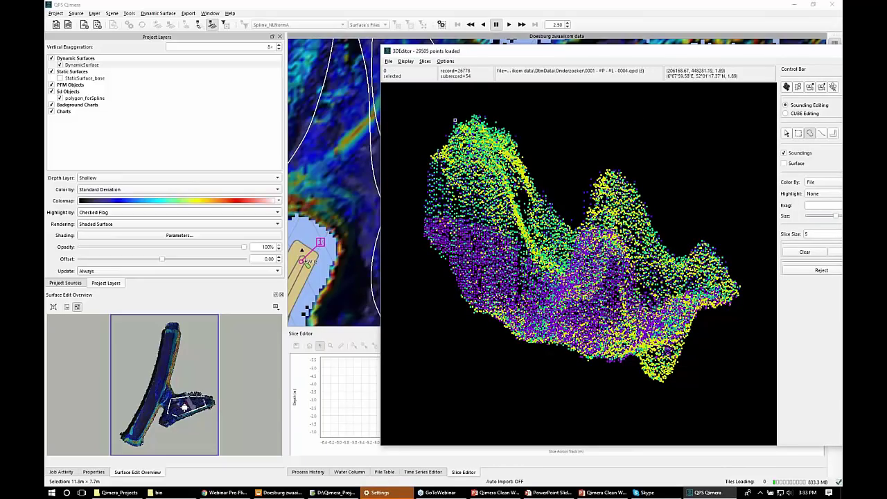
click(389, 61)
click(398, 70)
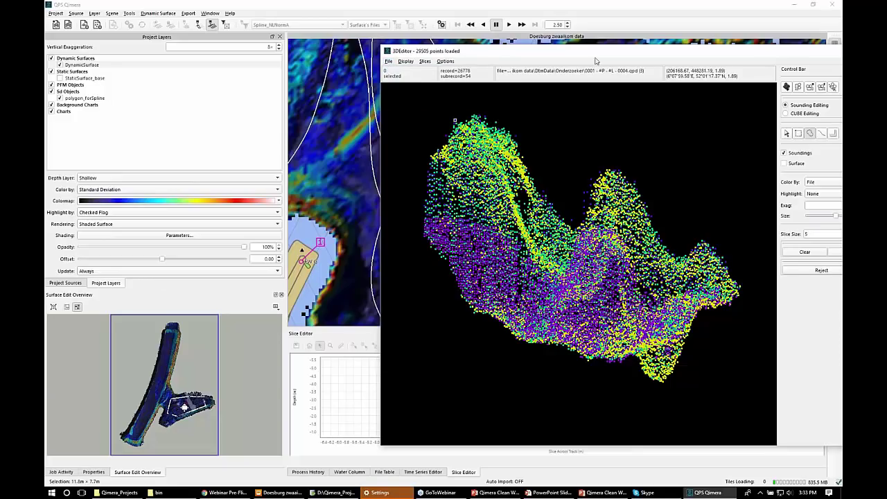
Step: Bring the 3D Editor fully into view and close it to return to the map
drag(583, 54, 644, 70)
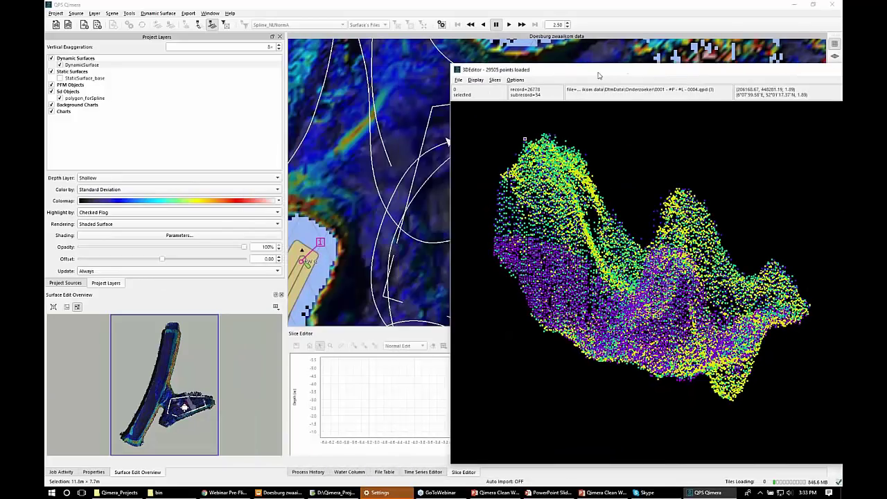
drag(586, 75, 470, 74)
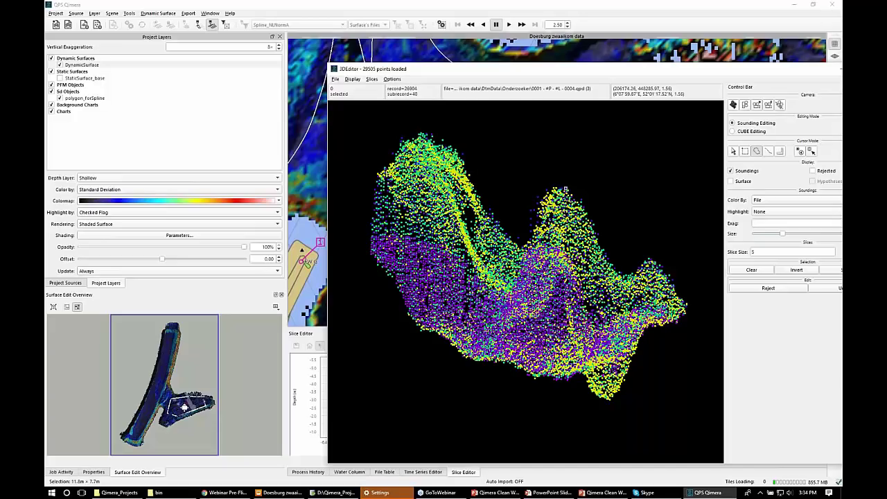
drag(622, 69, 705, 69)
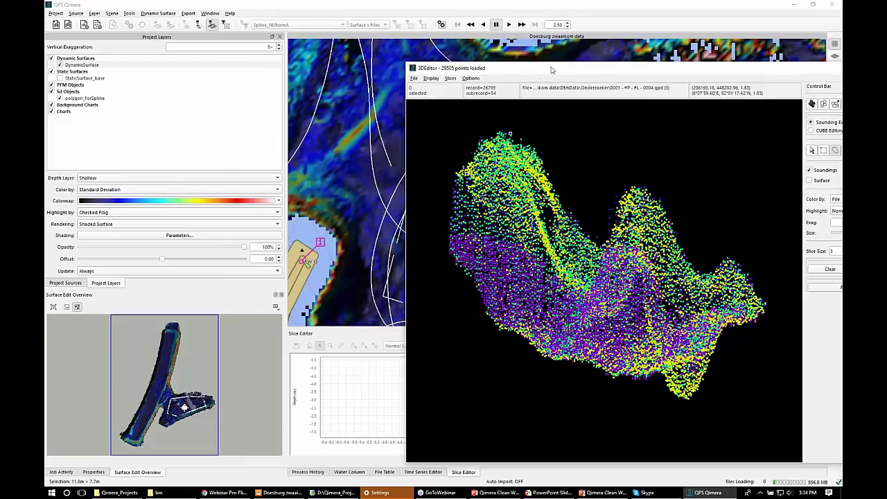
drag(553, 69, 333, 79)
click(744, 78)
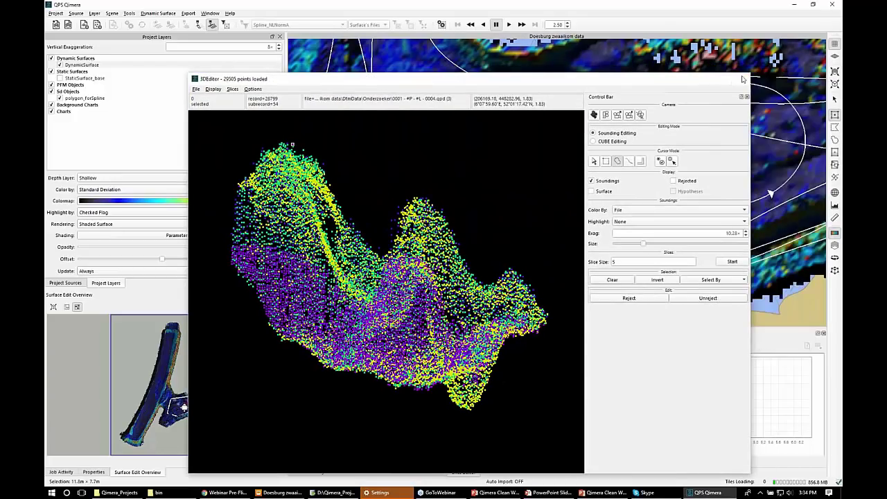
Step: Draw a slice selection of about 42.5 by 30.2 m on DynamicSurface, covering the checked patch and the noisy ground west of it
scroll(624, 121, down, 1)
scroll(608, 221, down, 2)
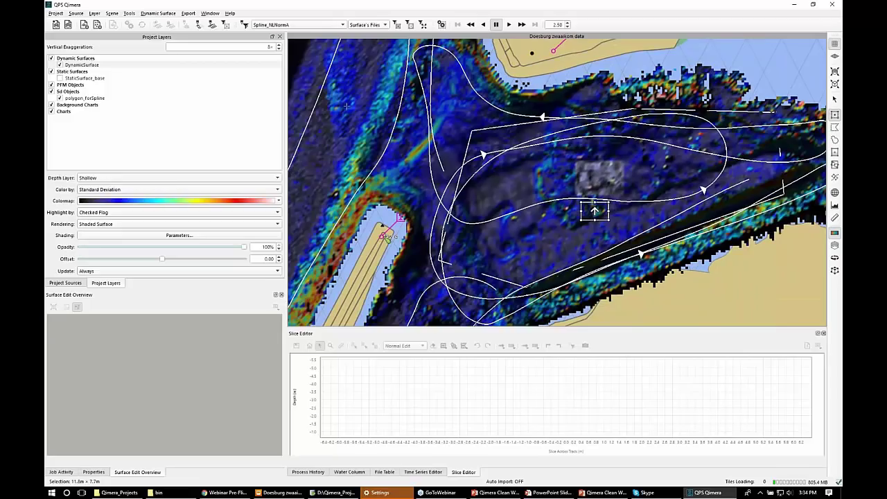
click(203, 65)
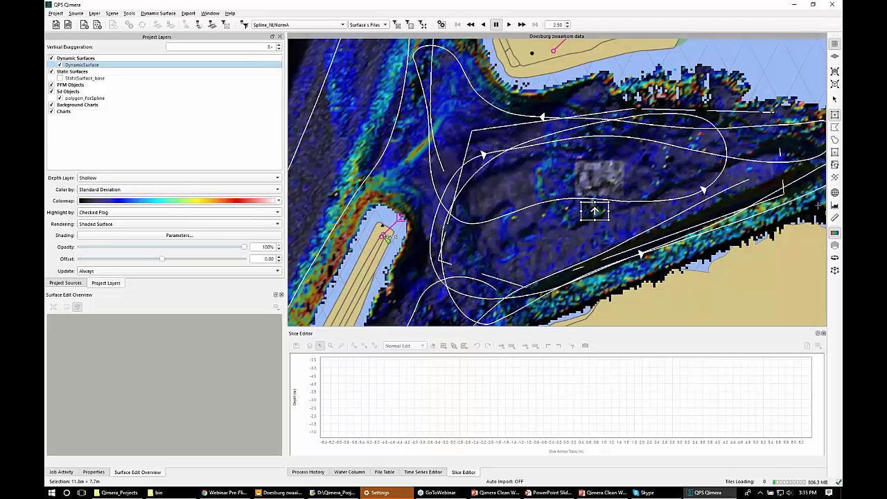
click(834, 153)
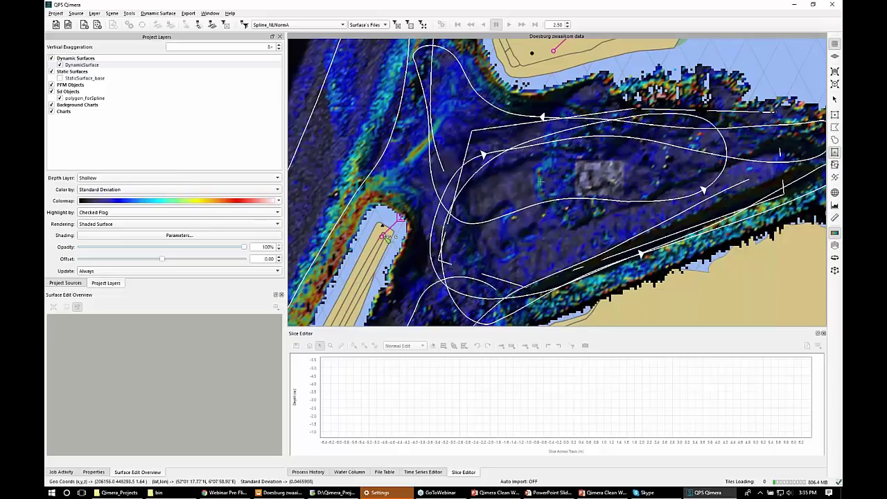
drag(531, 147, 629, 217)
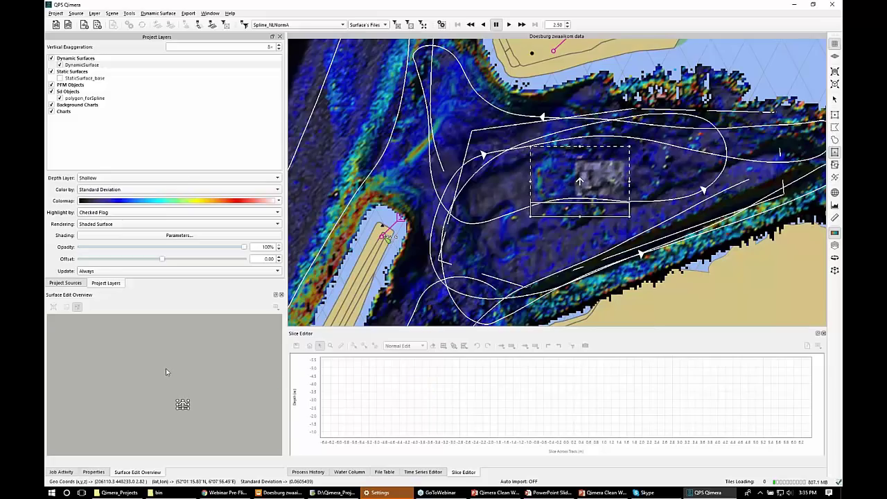
Step: Examine the edited and checked areas around the slice selection in the Surface Edit Overview
scroll(184, 416, up, 1)
middle_drag(211, 437, 164, 383)
scroll(164, 347, up, 2)
scroll(165, 335, up, 2)
middle_drag(217, 318, 51, 358)
middle_click(64, 369)
scroll(153, 439, up, 2)
middle_click(155, 438)
scroll(256, 364, up, 4)
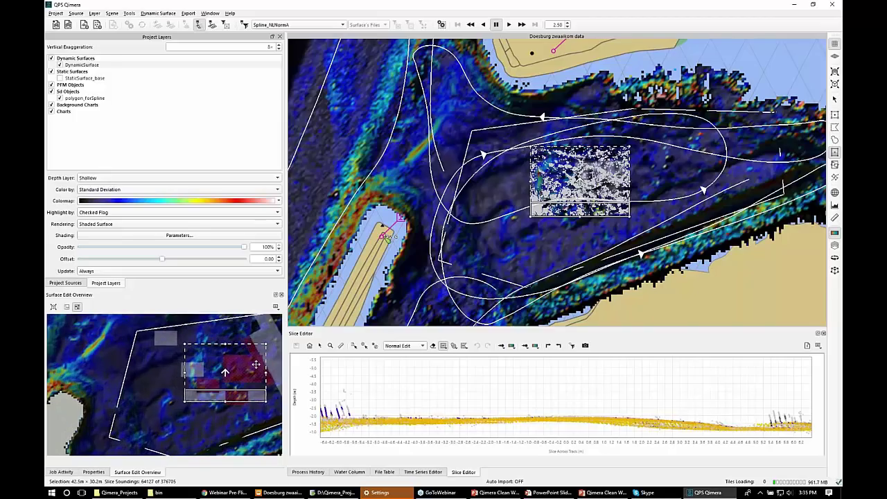
Step: Set up a partition grid of square tiles with a 2000000 target sounding count and maximum size 100, and load the basin's western tile
scroll(255, 322, down, 3)
scroll(249, 326, down, 3)
scroll(235, 326, down, 2)
scroll(235, 326, down, 2)
click(275, 307)
click(291, 352)
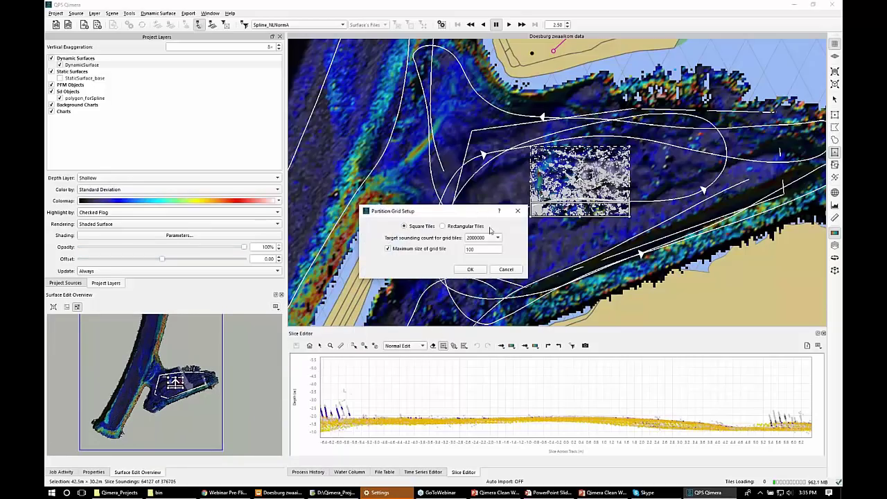
drag(476, 212, 453, 210)
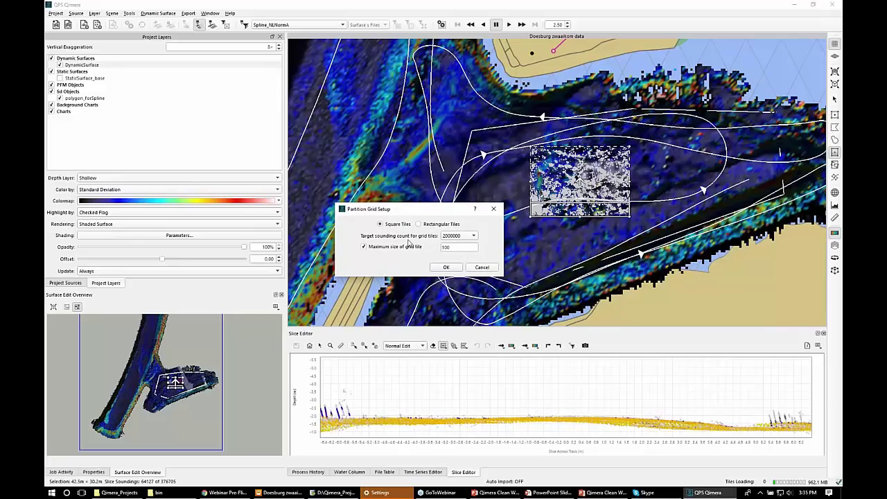
click(447, 268)
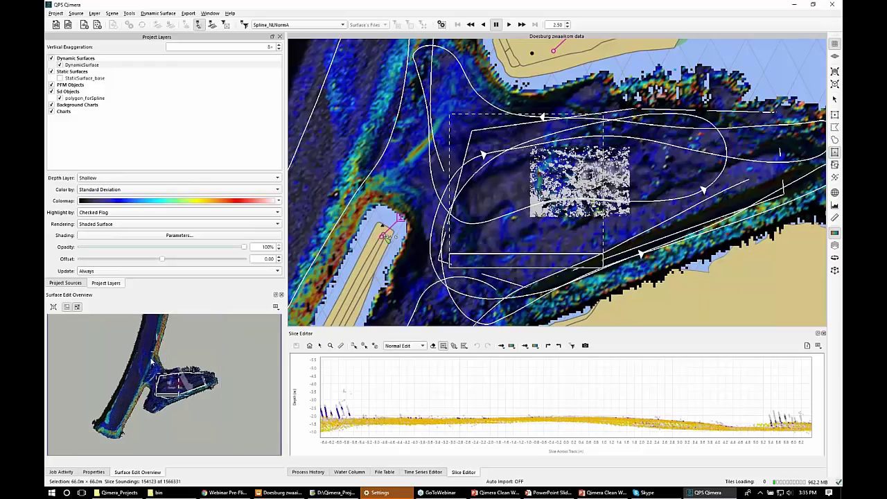
scroll(178, 368, up, 3)
scroll(178, 368, up, 2)
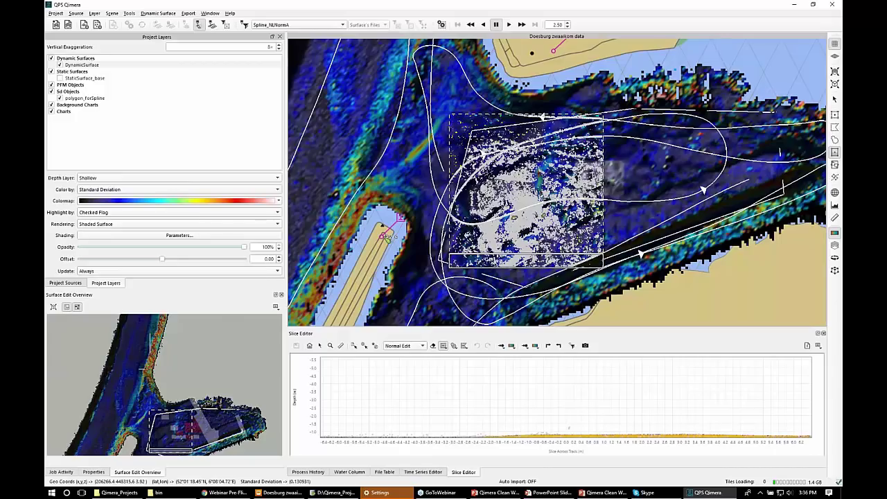
Step: Show the scene in 3D and set the surface offset to -3.70 so the tile's soundings stand clear of the surface
click(835, 58)
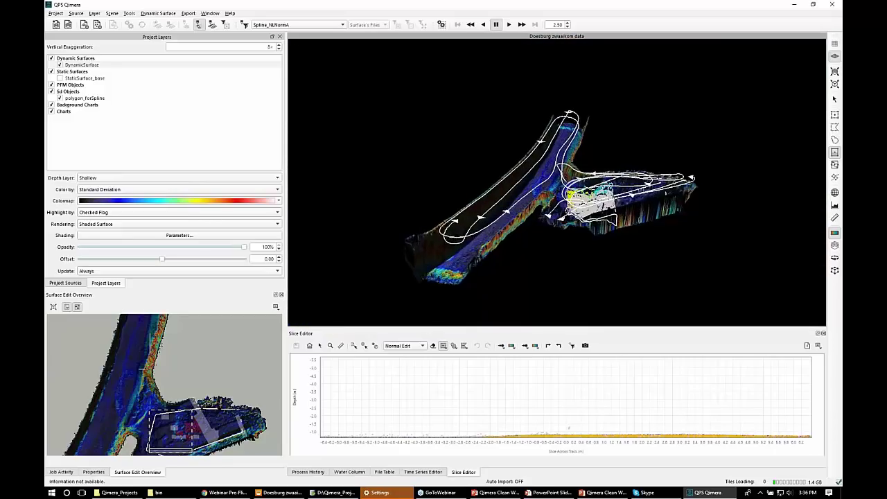
scroll(744, 313, up, 2)
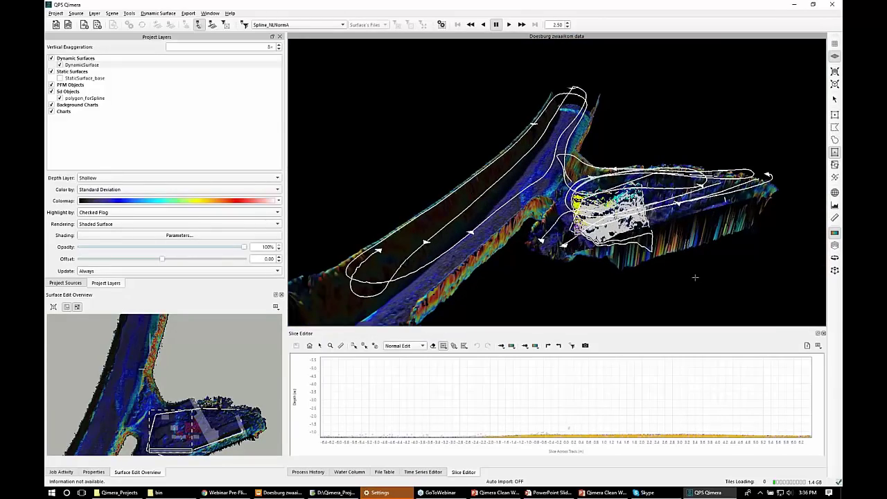
drag(696, 274, 637, 270)
scroll(637, 270, up, 3)
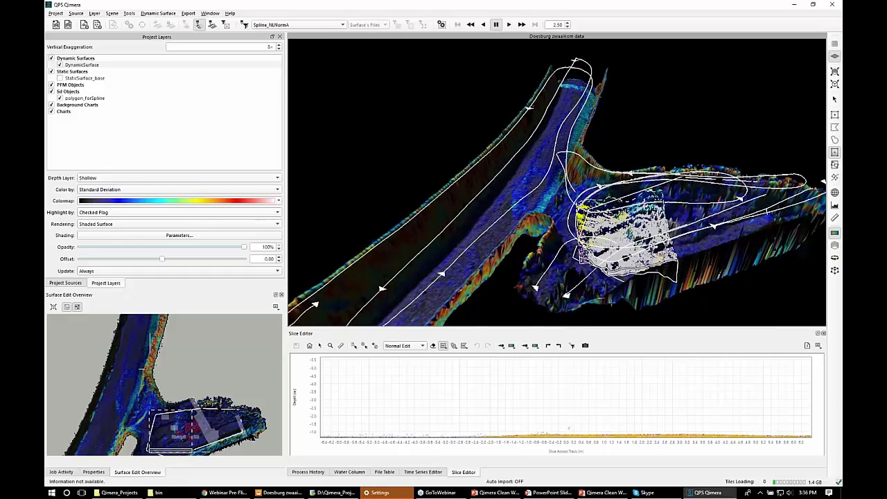
drag(610, 302, 416, 278)
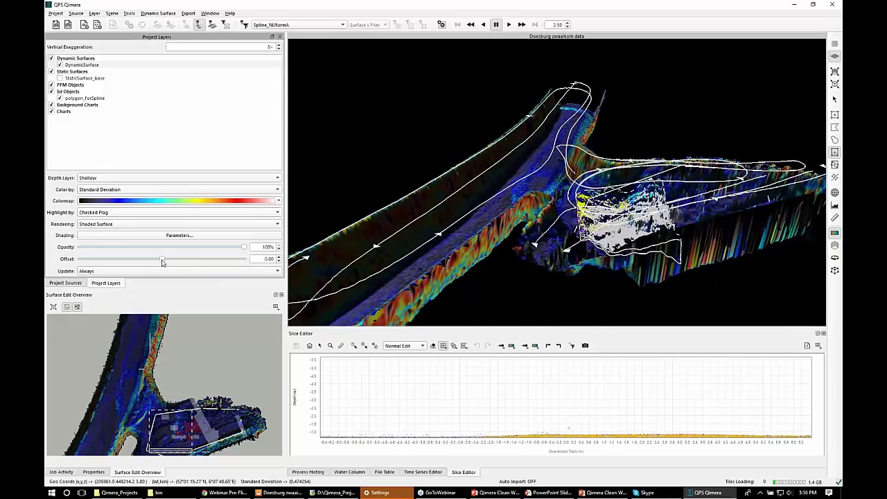
drag(162, 262, 132, 262)
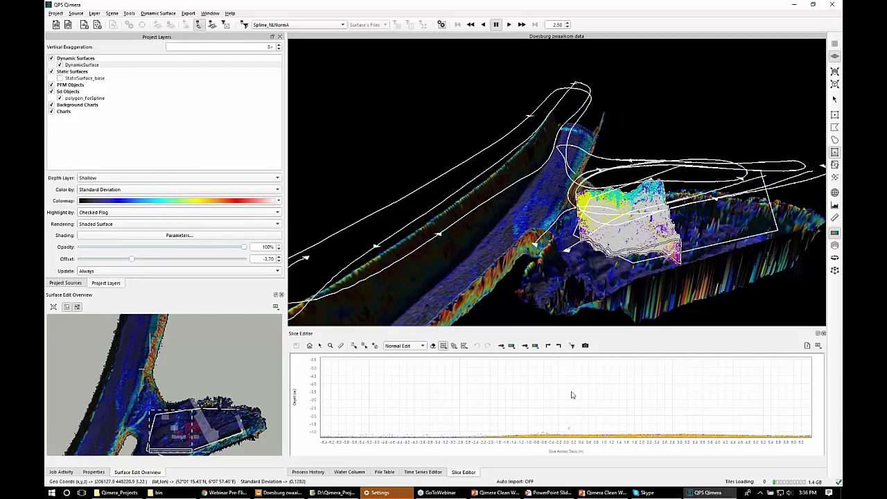
Step: Turn on Auto Zoom in the Slice Editor and set it to save edits instantly
click(818, 345)
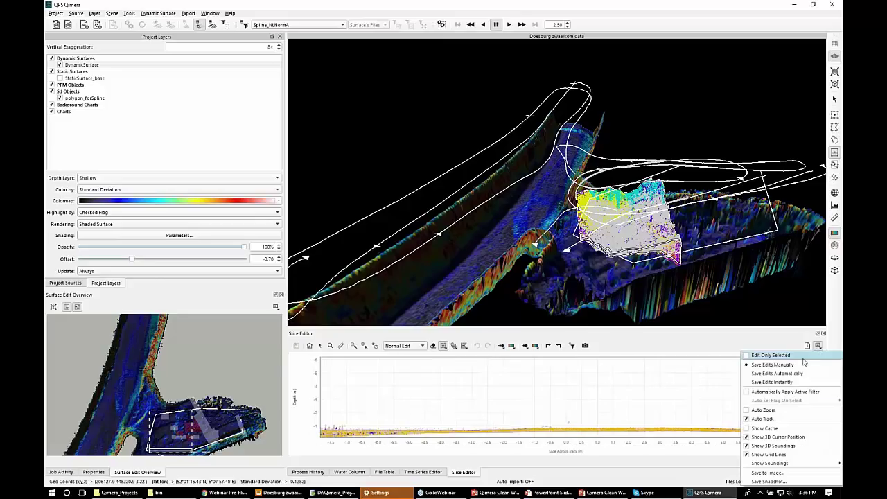
click(748, 411)
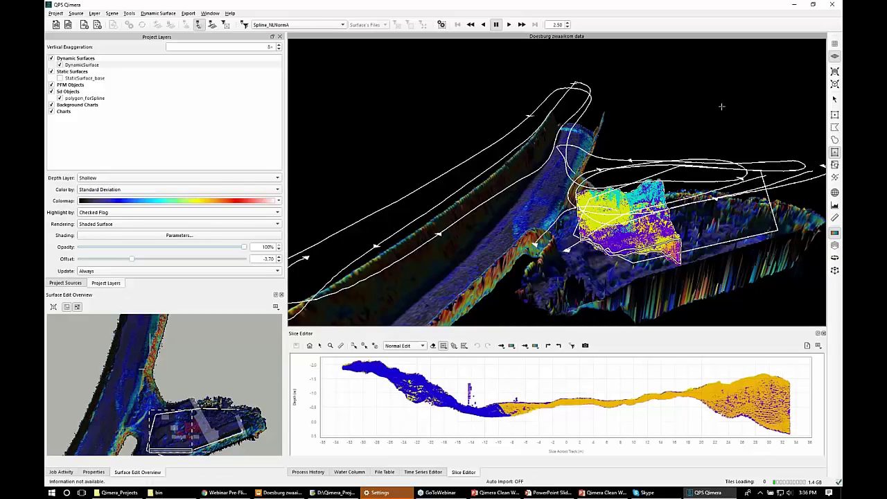
mouse_move(697, 117)
mouse_down()
mouse_move(698, 101)
mouse_move(697, 129)
mouse_up()
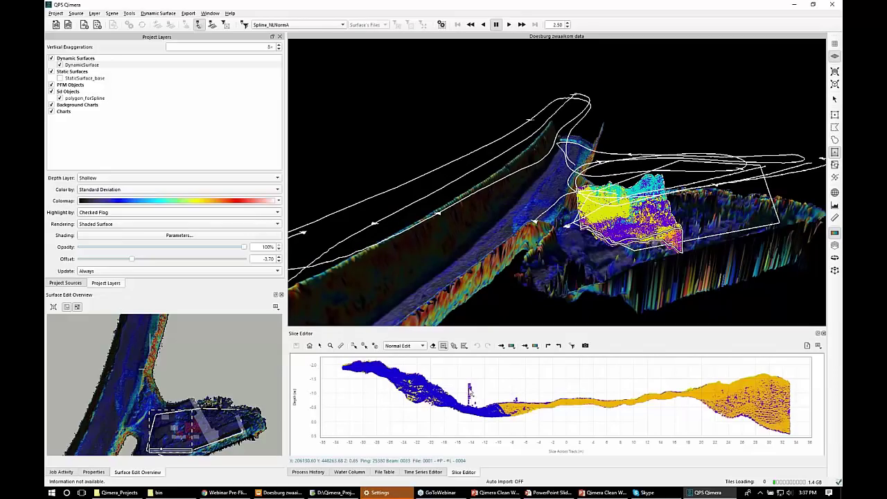
click(818, 346)
click(784, 383)
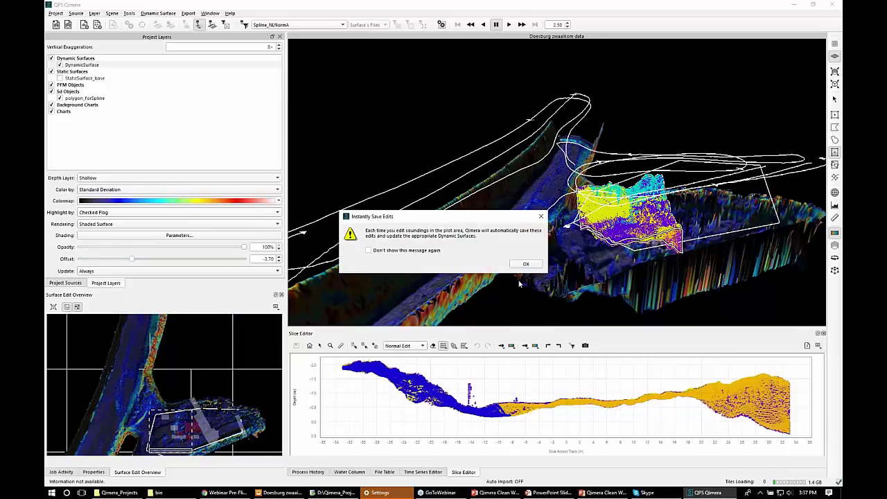
click(525, 265)
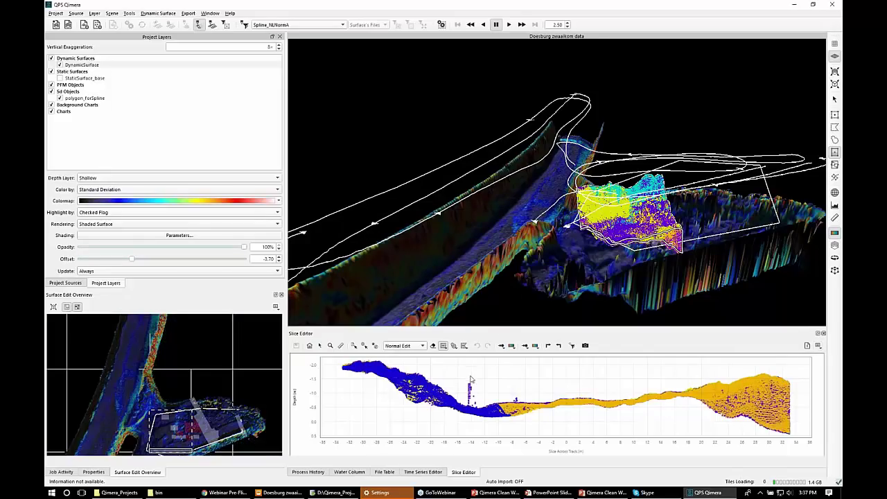
Step: Reject the stray sounding spike near -14 m across track, and the spike near -5 m in a further slice
drag(465, 378, 483, 405)
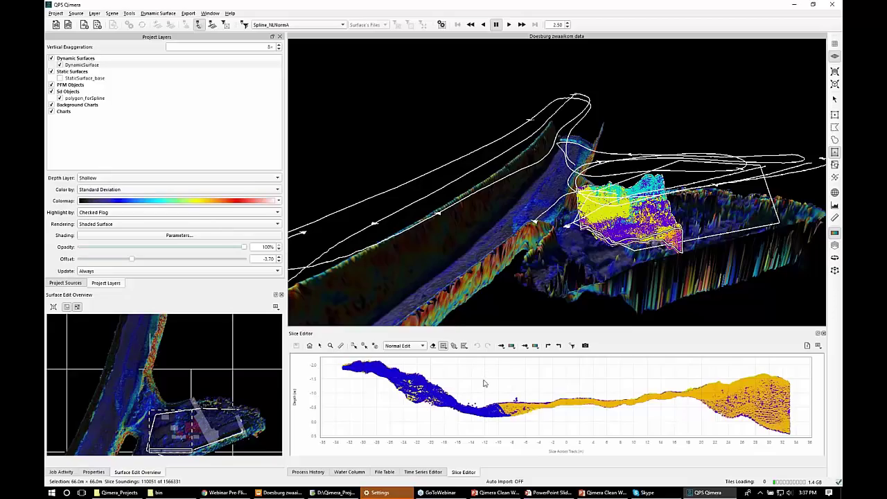
key(Up)
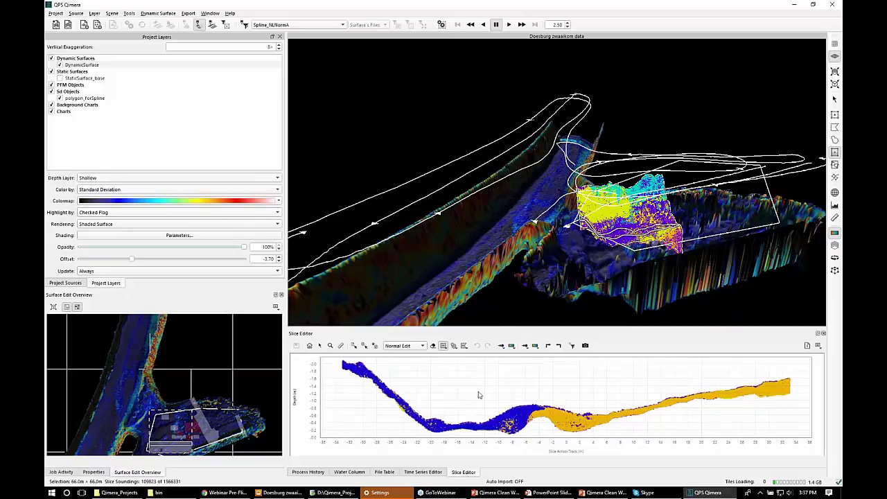
drag(537, 369, 533, 419)
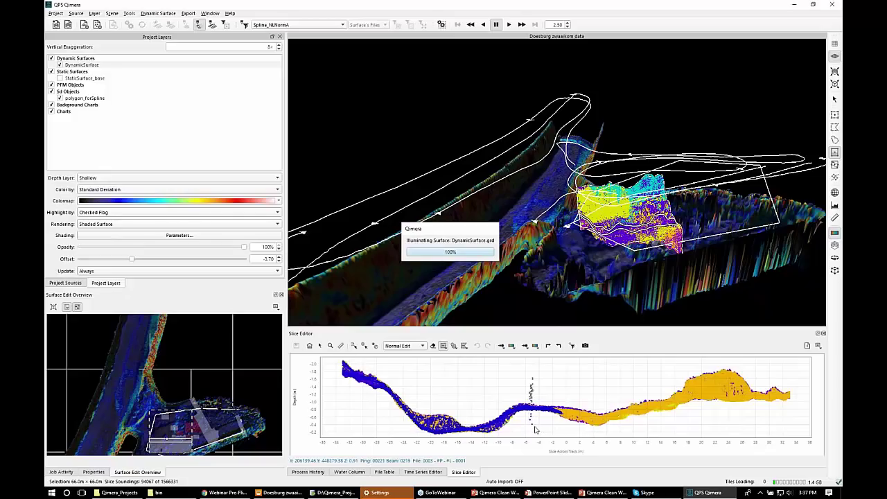
drag(528, 415, 538, 423)
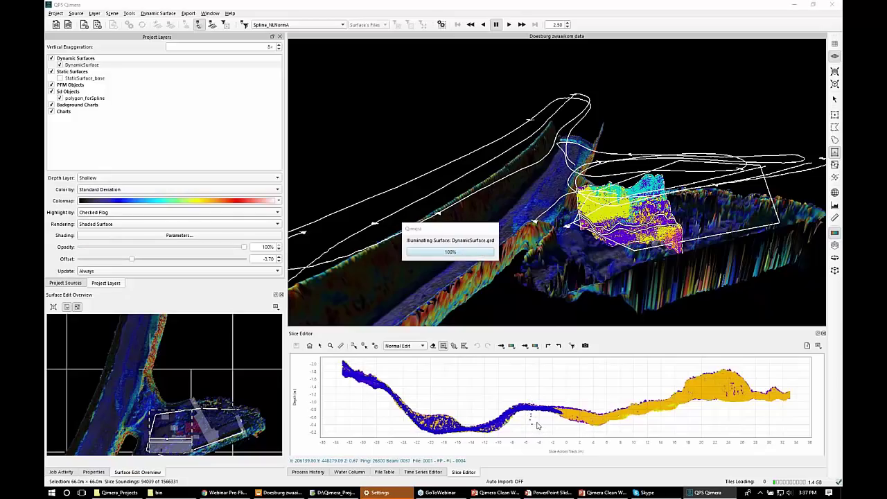
Step: Advance through the following slices of the tile and examine the covered area in the Surface Edit Overview
key(Up)
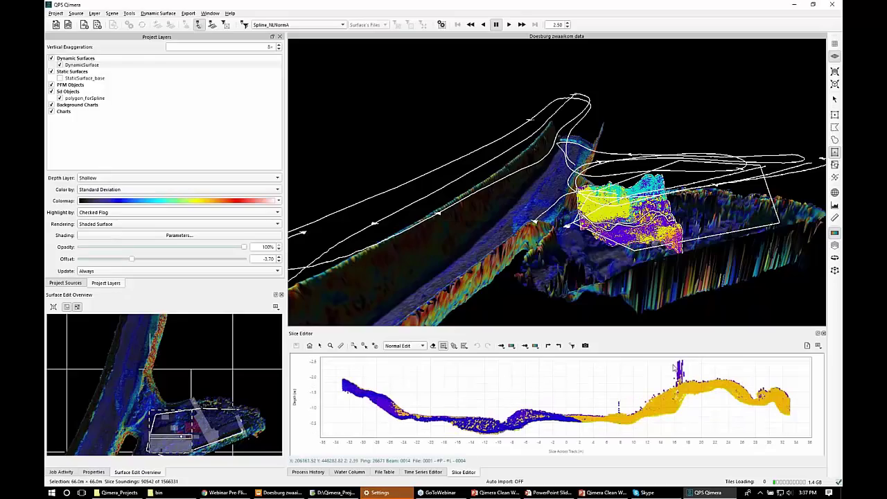
key(Up)
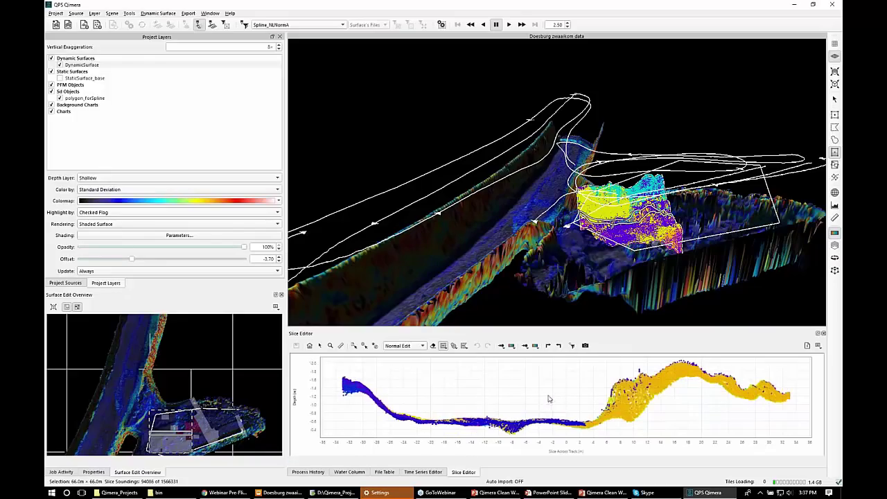
key(Up)
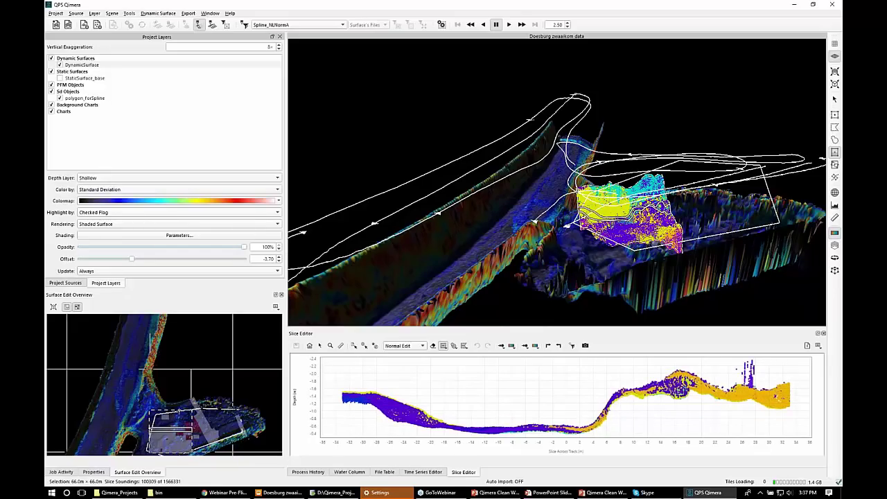
scroll(176, 437, up, 3)
middle_drag(175, 443, 155, 384)
scroll(156, 409, up, 4)
scroll(160, 402, up, 2)
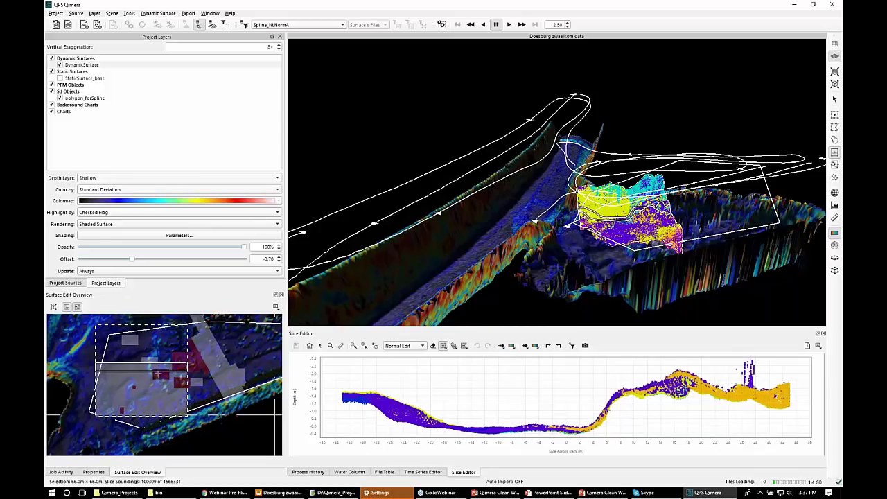
Step: Use the lasso edit tool to reject the stray sounding spike near 27 m across track in the next slice
scroll(158, 373, up, 1)
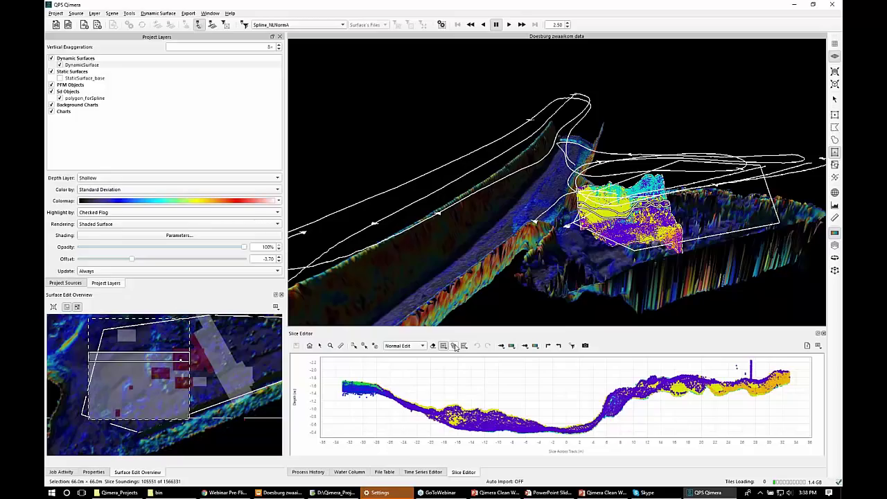
click(454, 346)
mouse_move(743, 359)
mouse_down()
mouse_move(759, 364)
mouse_move(755, 378)
mouse_move(738, 372)
mouse_up()
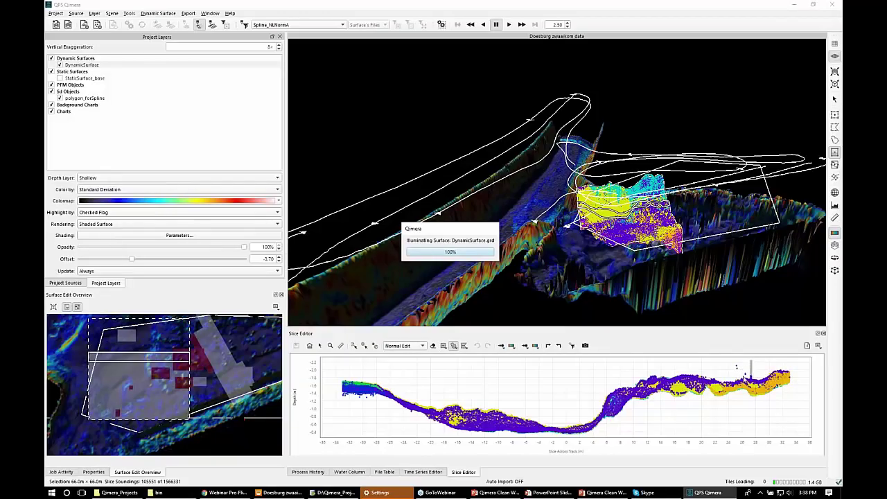
Step: Reject the remaining stray soundings near 26 m across track and colour the slice plot by line
mouse_move(737, 359)
mouse_down()
mouse_move(742, 371)
mouse_move(738, 360)
mouse_up()
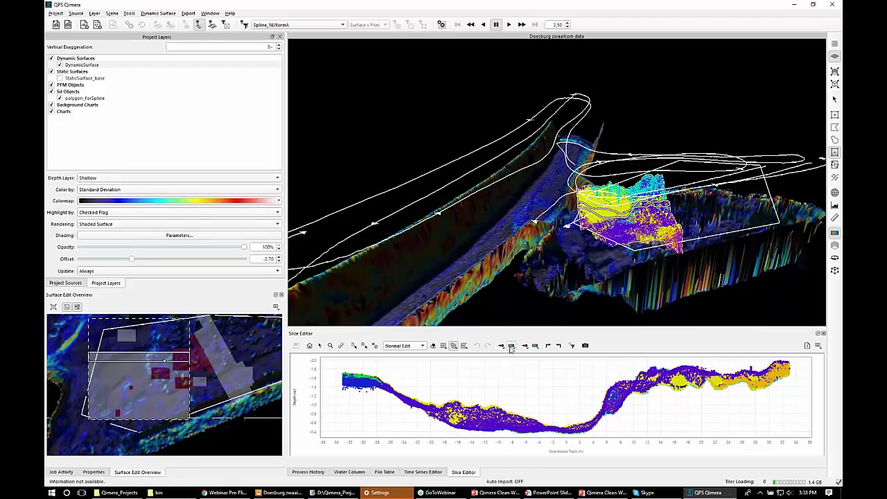
key(ctrl)
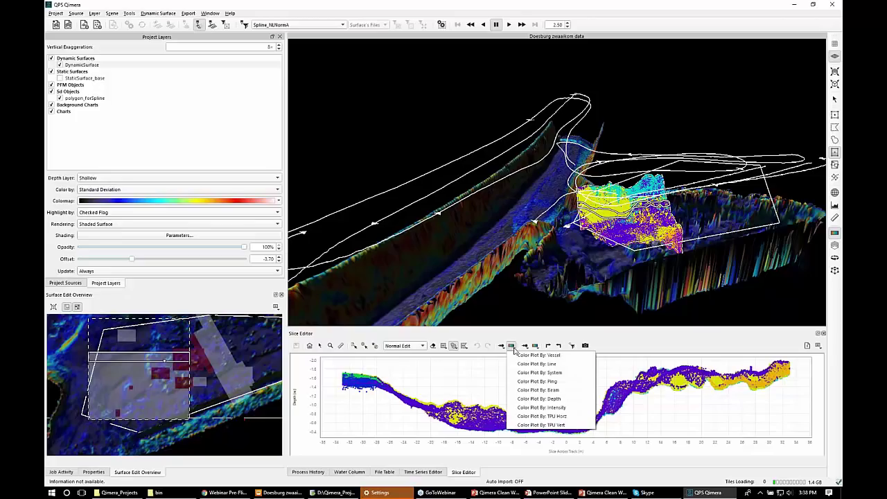
click(533, 364)
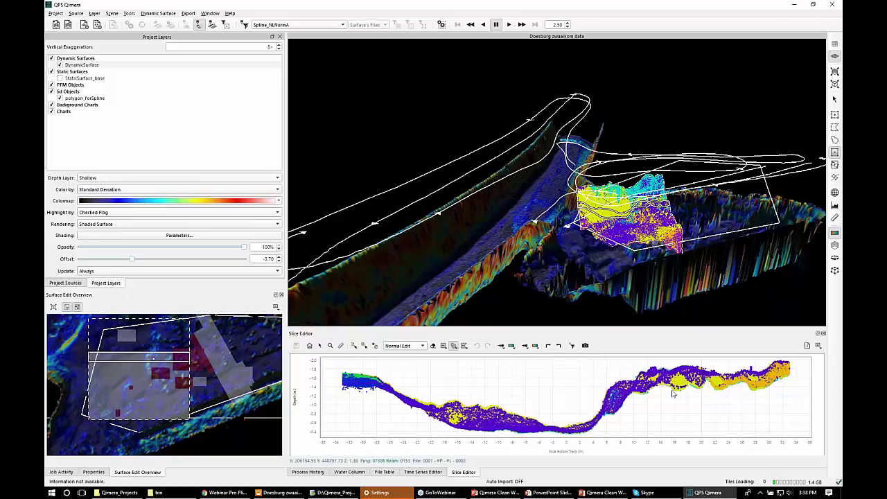
Step: Colour the selected tile's soundings in the 3D scene by depth
click(535, 347)
click(535, 347)
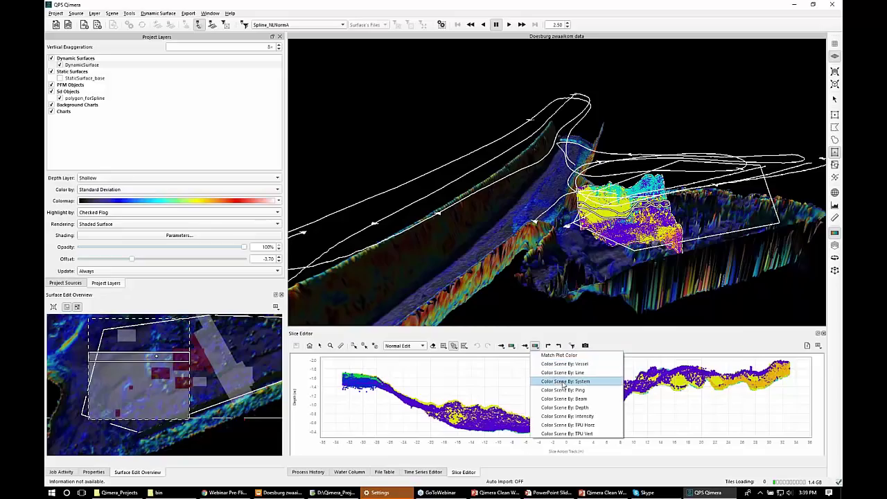
click(565, 407)
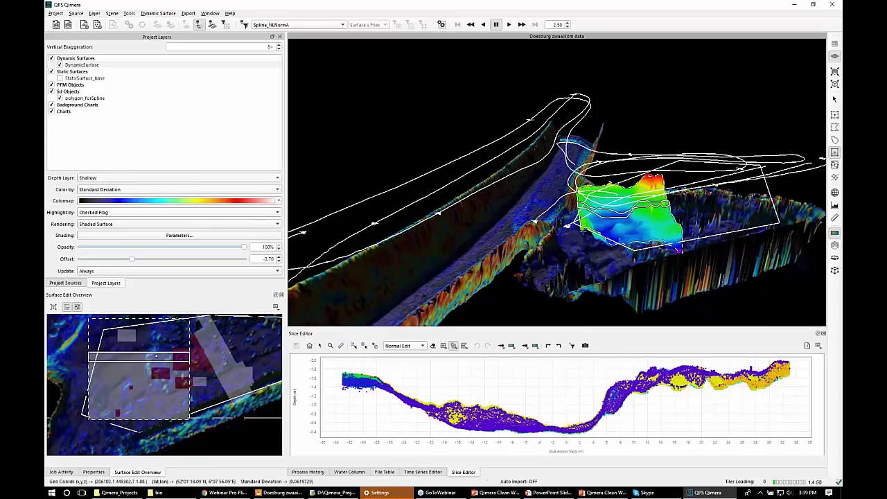
click(550, 405)
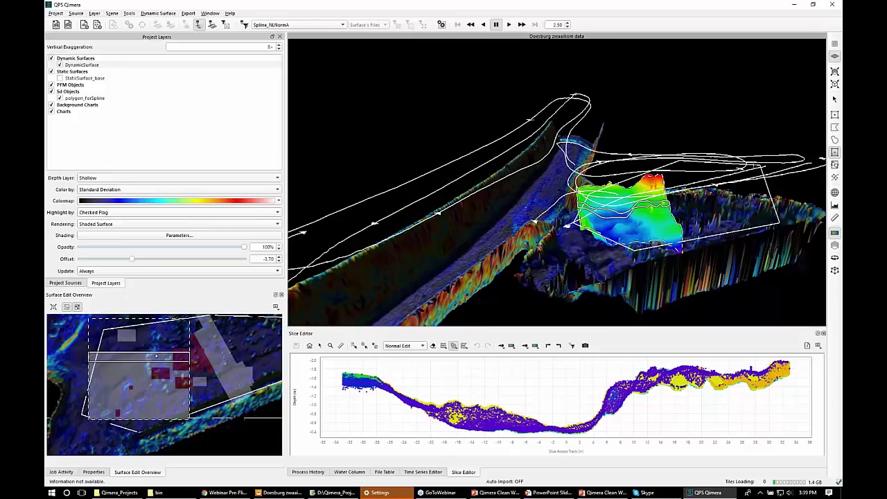
Step: In the plan view, draw a polygon selection around the narrow strip of soundings along the harbour's southern shoreline
click(835, 46)
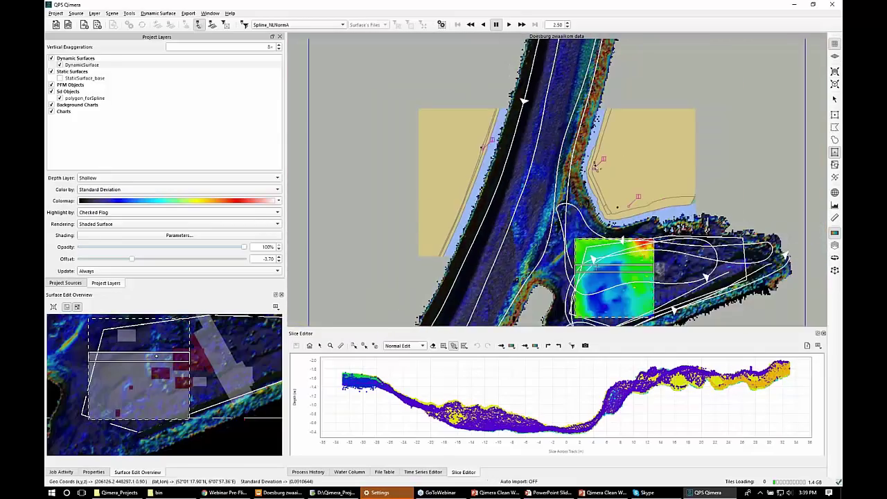
click(833, 125)
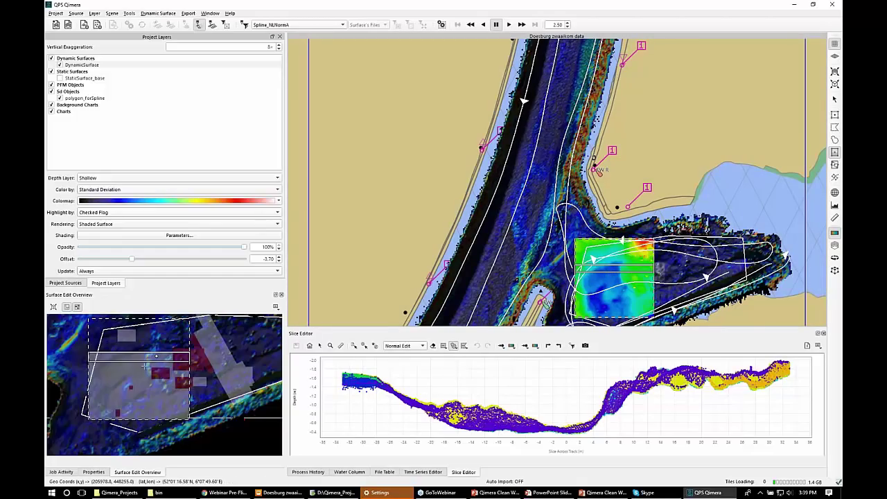
scroll(113, 352, down, 1)
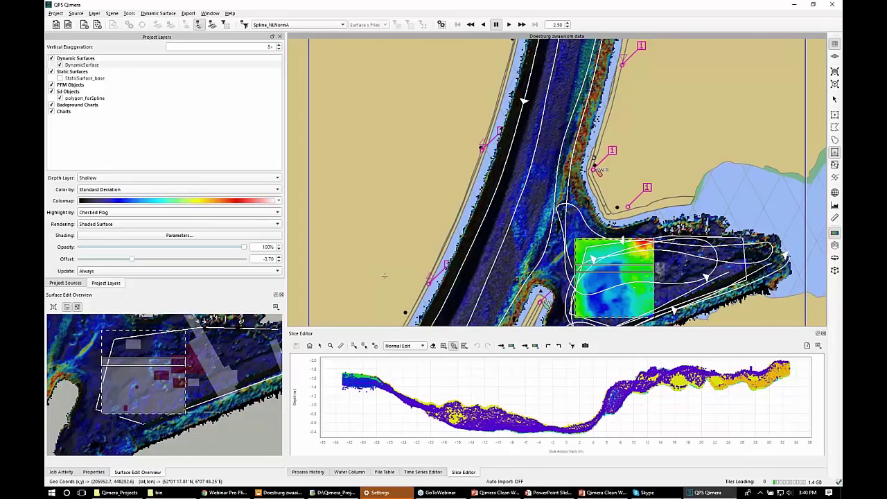
scroll(523, 158, down, 2)
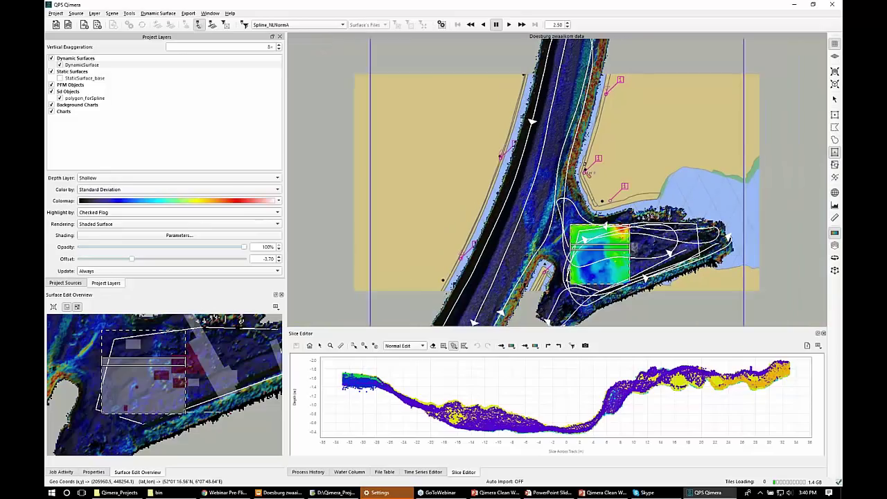
drag(676, 307, 623, 268)
scroll(567, 168, up, 3)
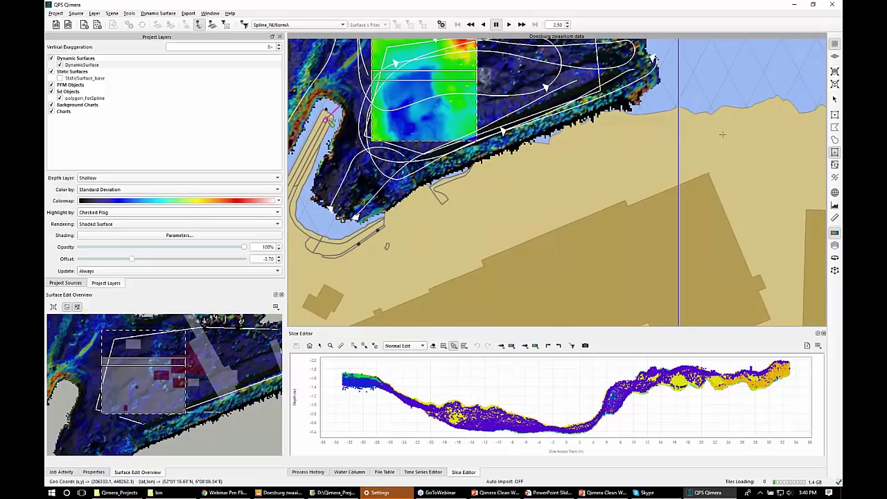
click(835, 128)
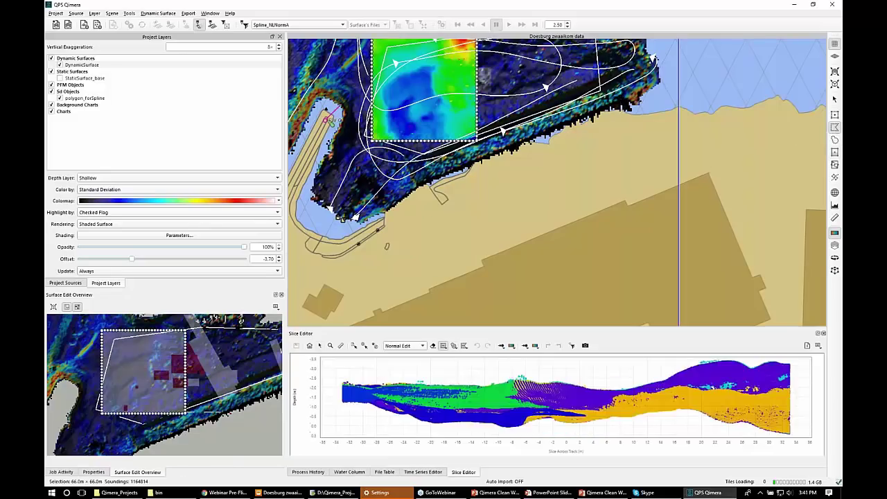
scroll(622, 110, up, 1)
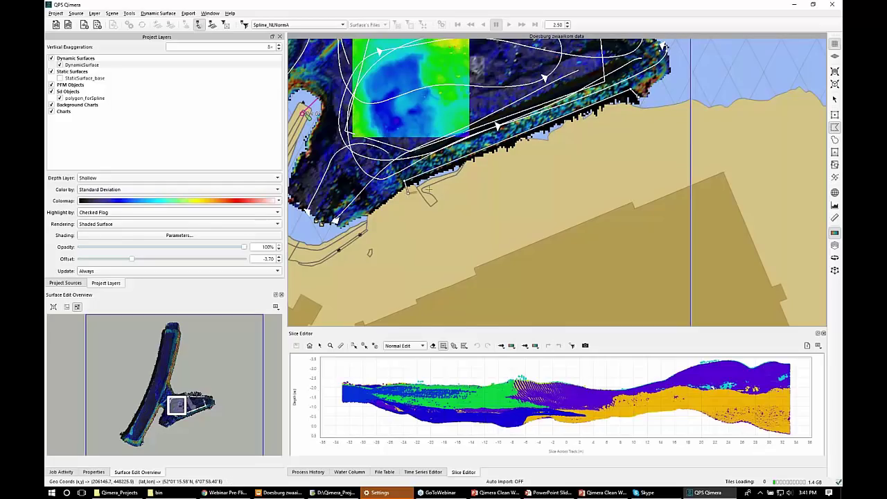
click(642, 108)
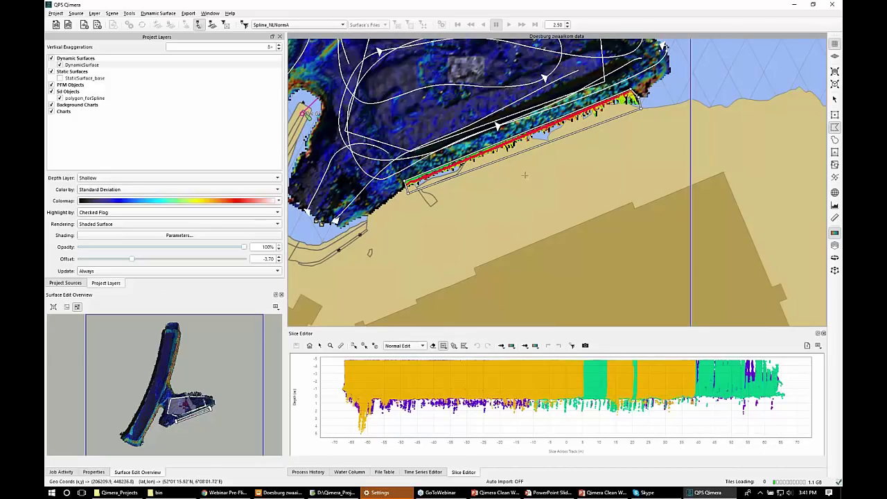
Step: Take a slice snapshot of the shoreline strip and inspect it in the 3D scene with polygon_forSpline hidden
click(585, 346)
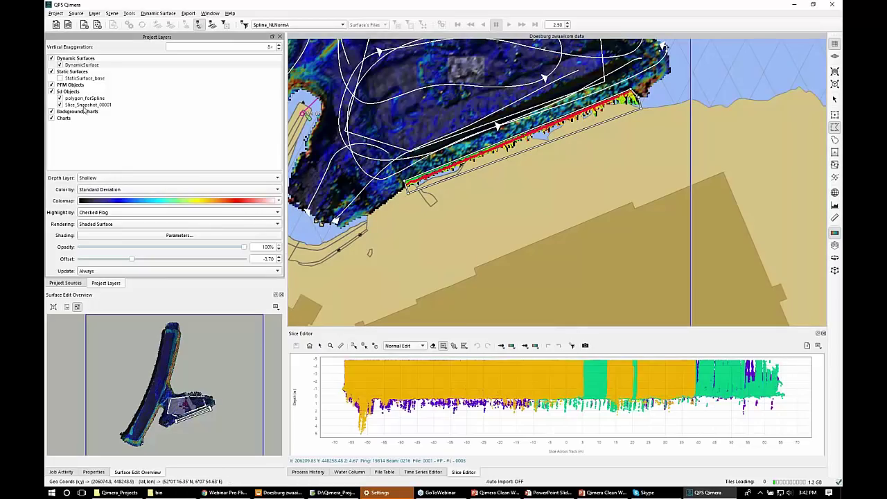
click(61, 100)
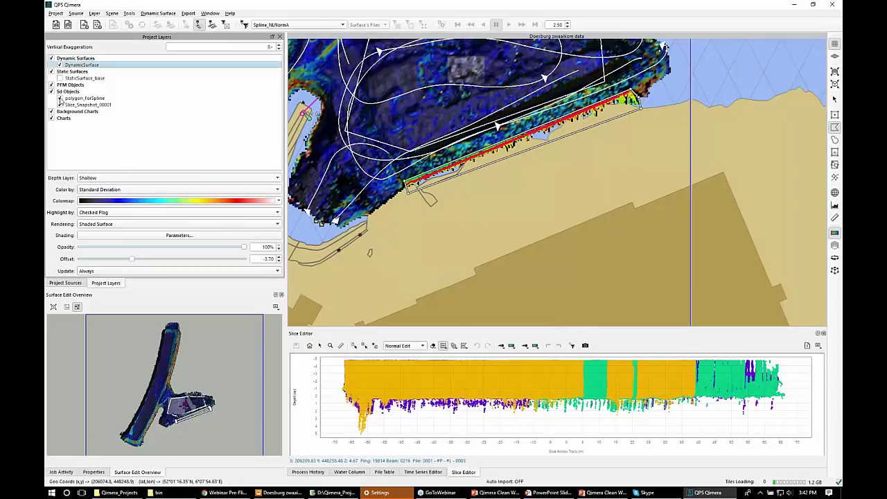
click(835, 58)
drag(408, 249, 572, 225)
drag(648, 156, 528, 127)
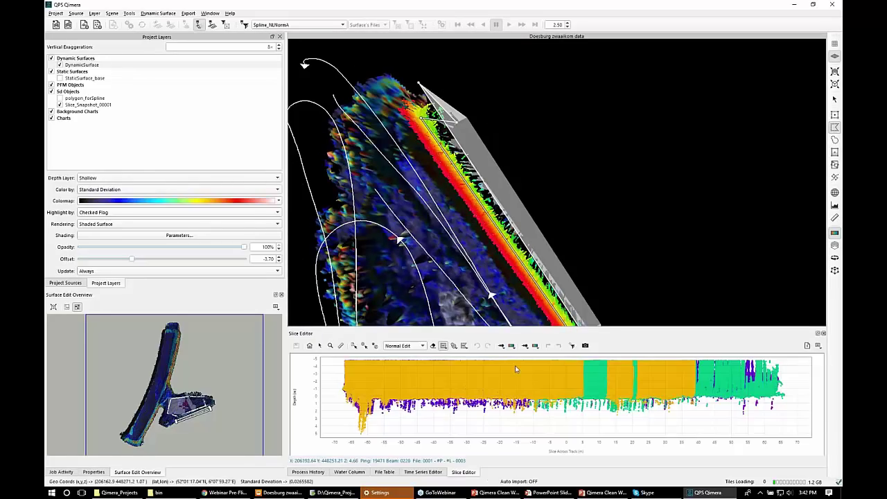
Step: Run the Reject All Soundings filter on the selected shoreline strip and return to the plan view
click(342, 25)
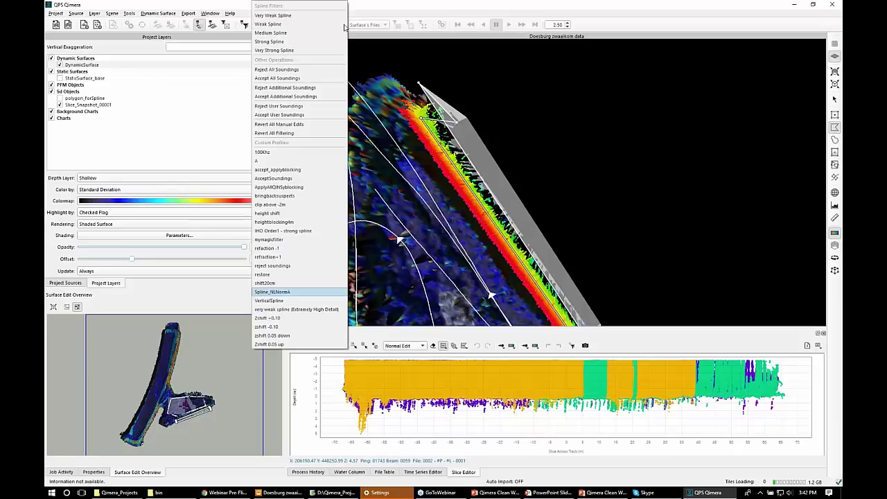
click(338, 70)
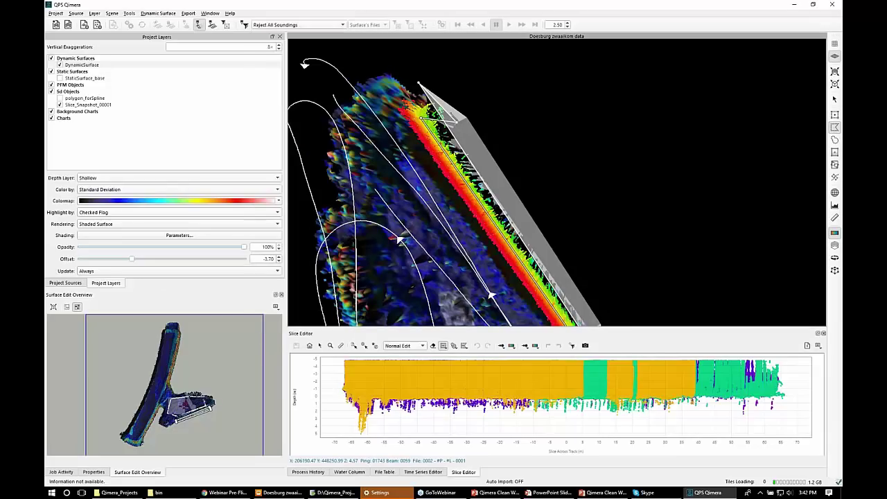
click(573, 346)
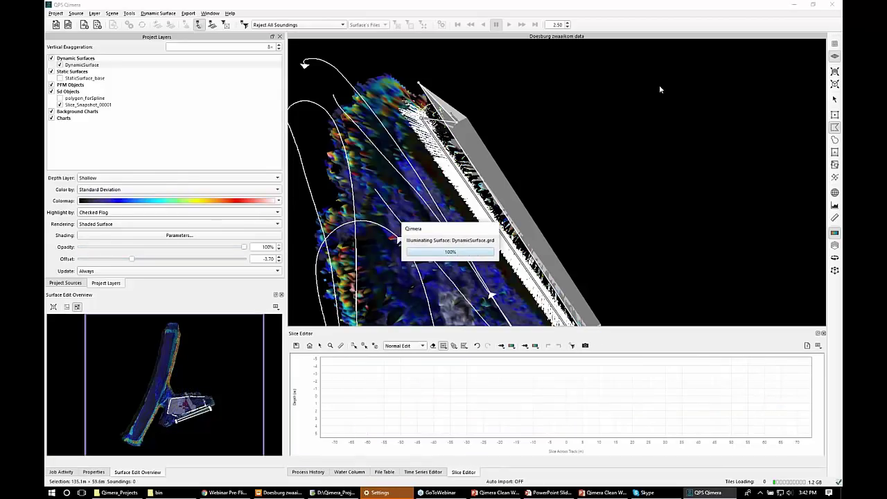
click(835, 56)
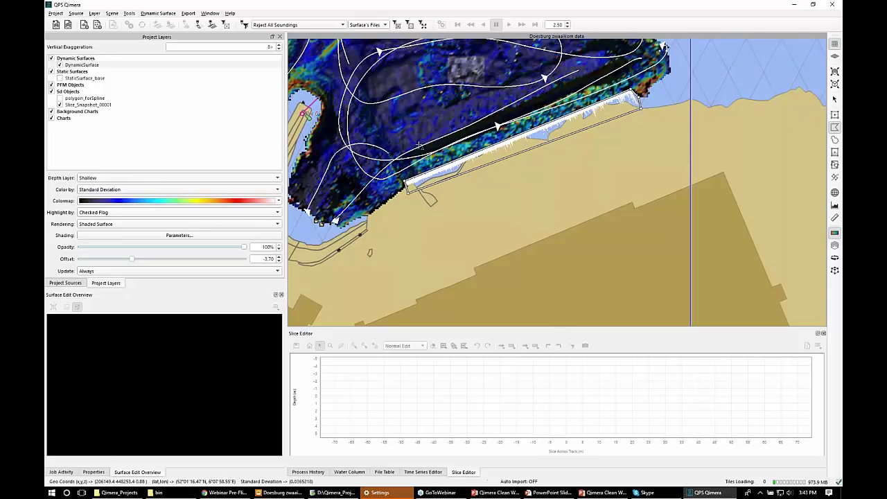
Step: Review the output formats and options for exporting DynamicSurface as a surface, without exporting
click(226, 67)
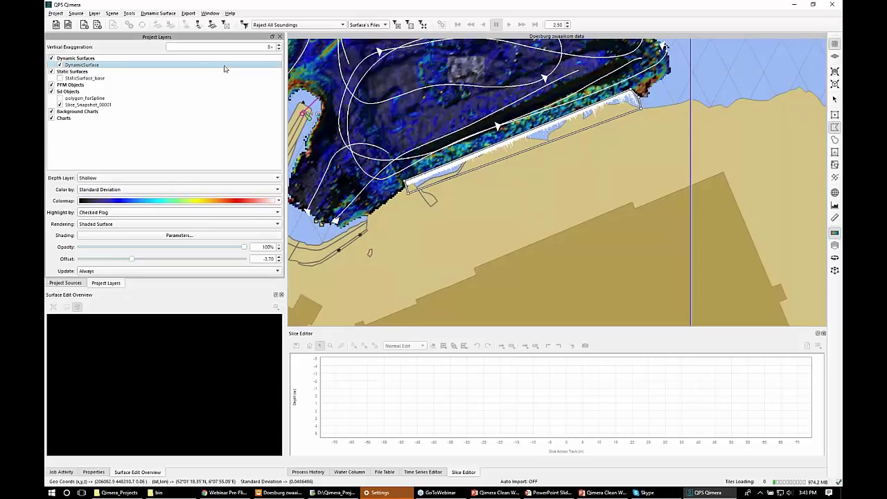
click(163, 14)
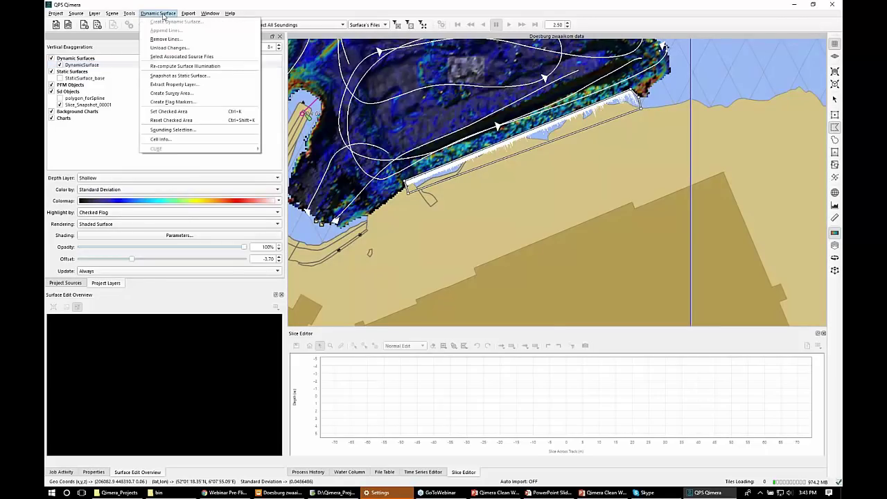
mouse_move(188, 13)
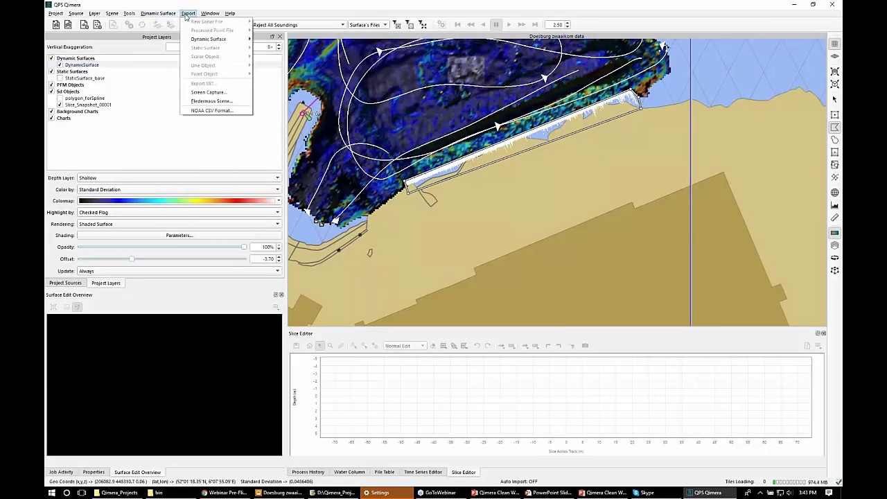
mouse_move(201, 40)
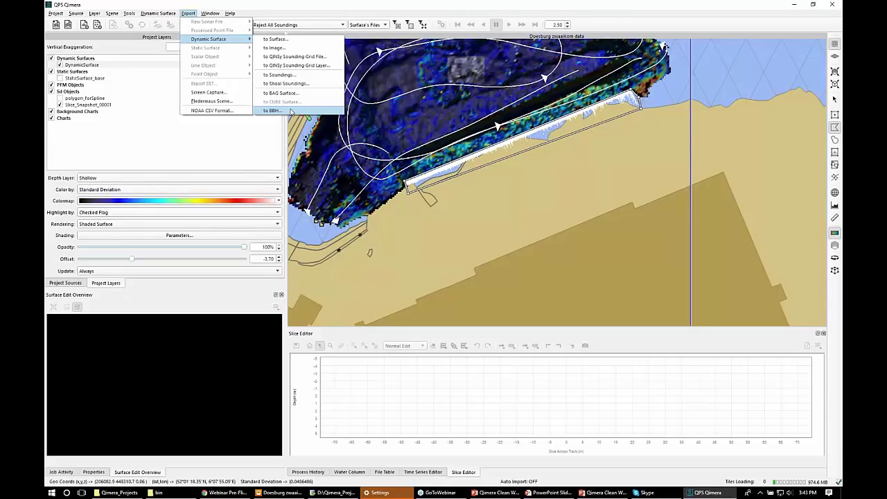
click(289, 40)
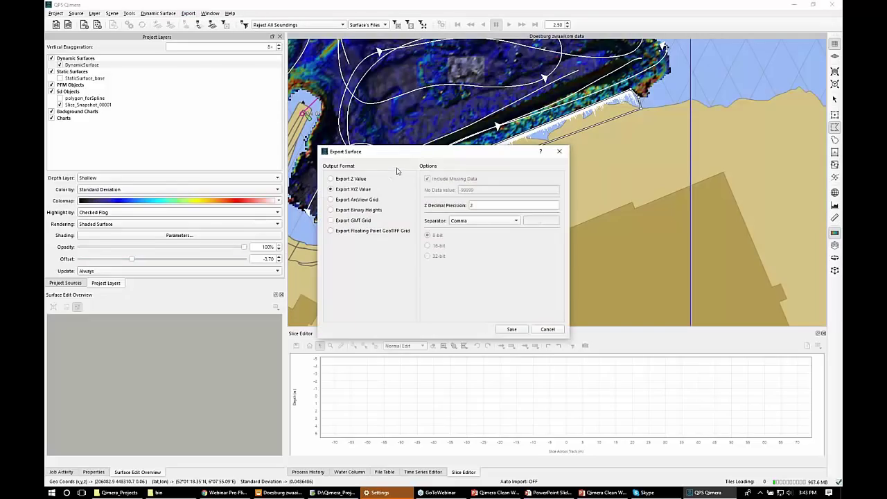
click(560, 151)
Step: Review the ASCII soundings export options for DynamicSurface and the other available export types, without exporting
click(194, 14)
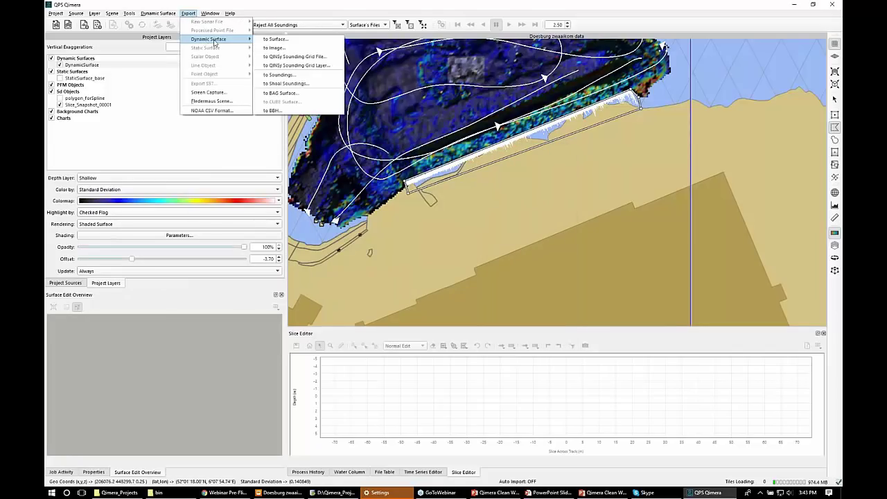
click(284, 75)
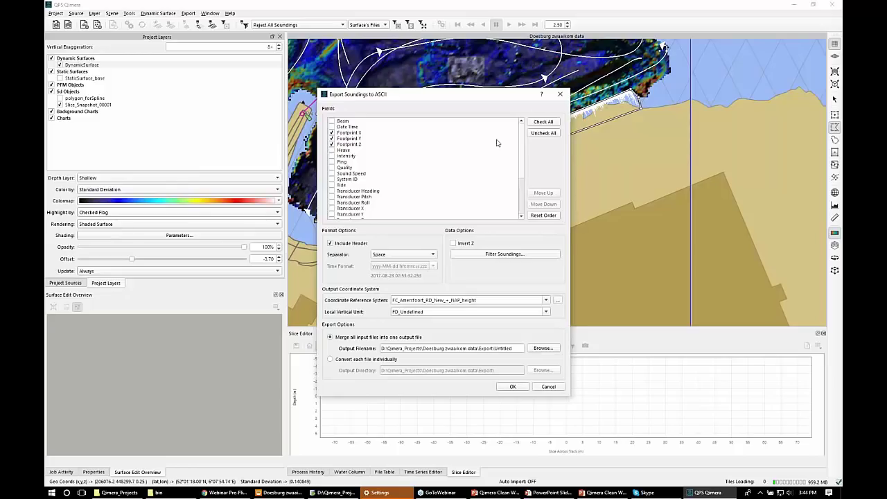
click(560, 93)
click(189, 13)
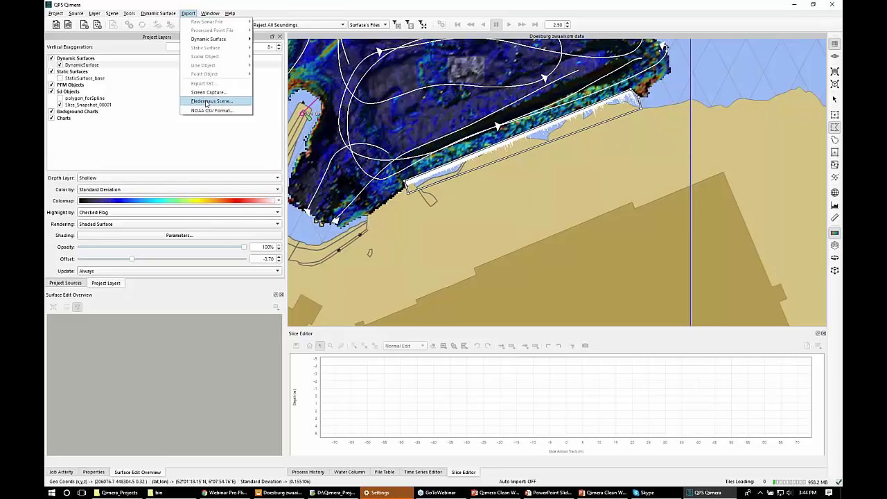
click(727, 13)
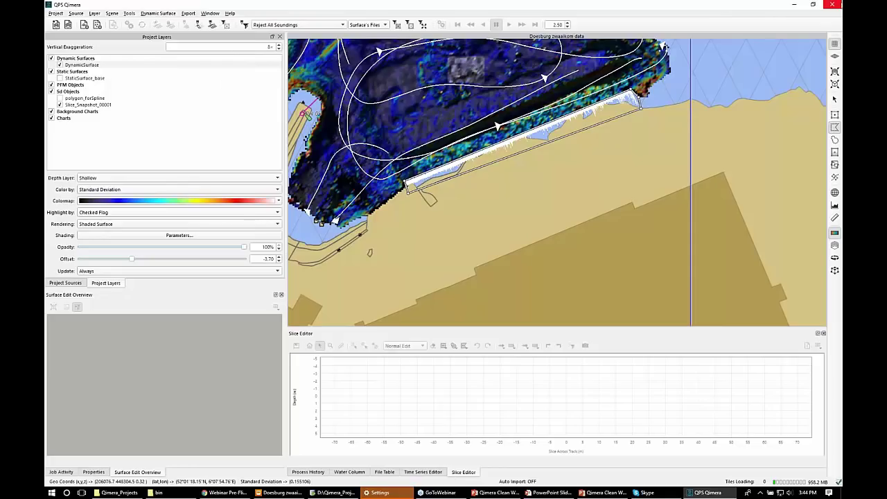
Step: Close Qimera and launch the Processing Manager from the QINSy Console
click(834, 5)
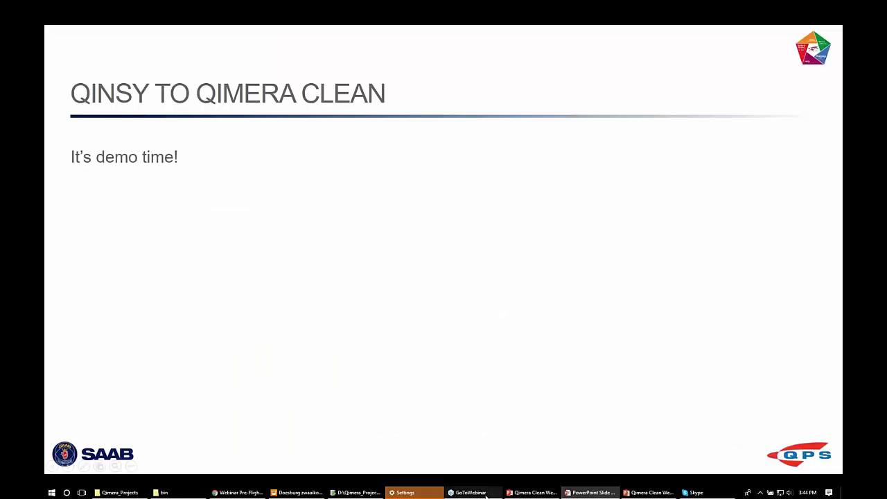
click(298, 492)
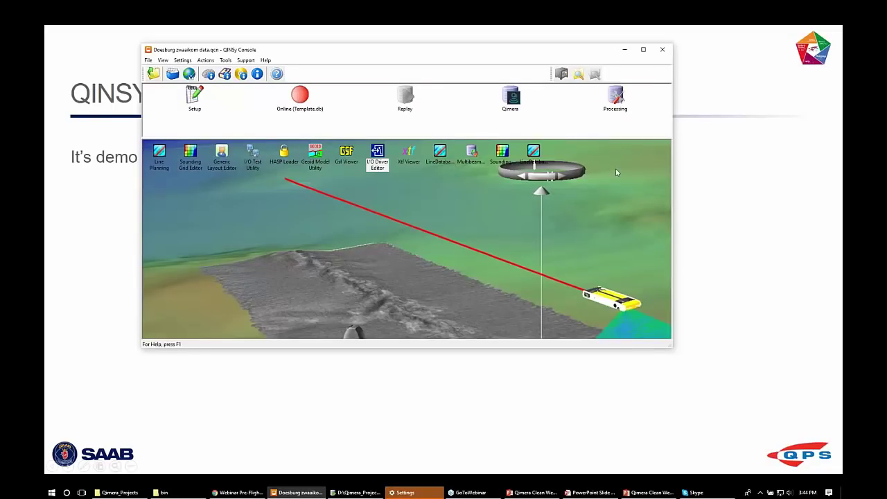
click(615, 98)
click(192, 163)
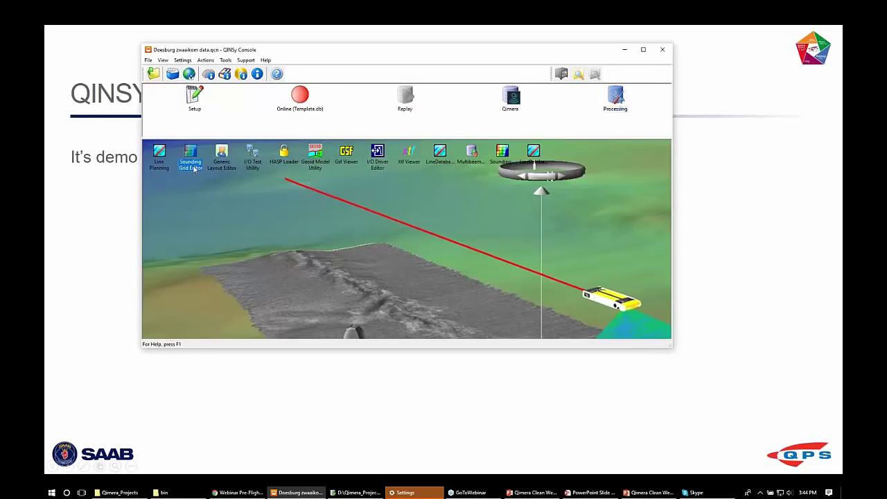
double_click(192, 164)
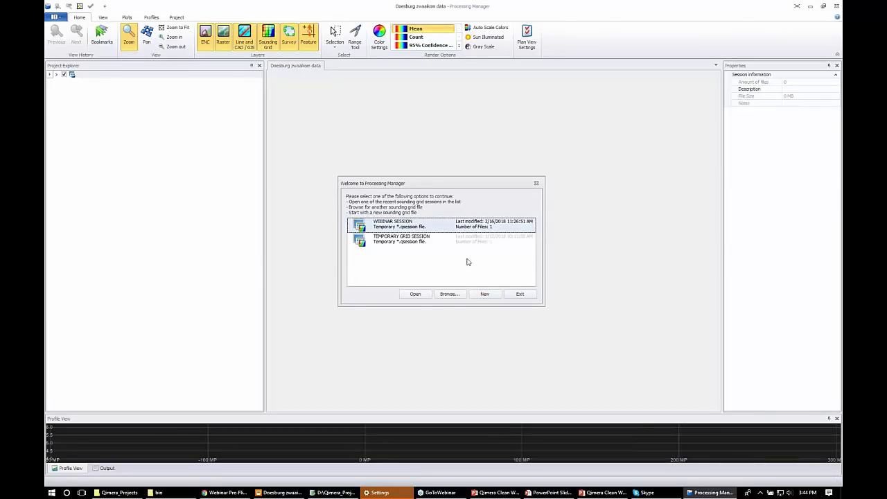
Step: Start the Processing Manager with a new session instead of browsing for an existing sounding grid file
click(452, 296)
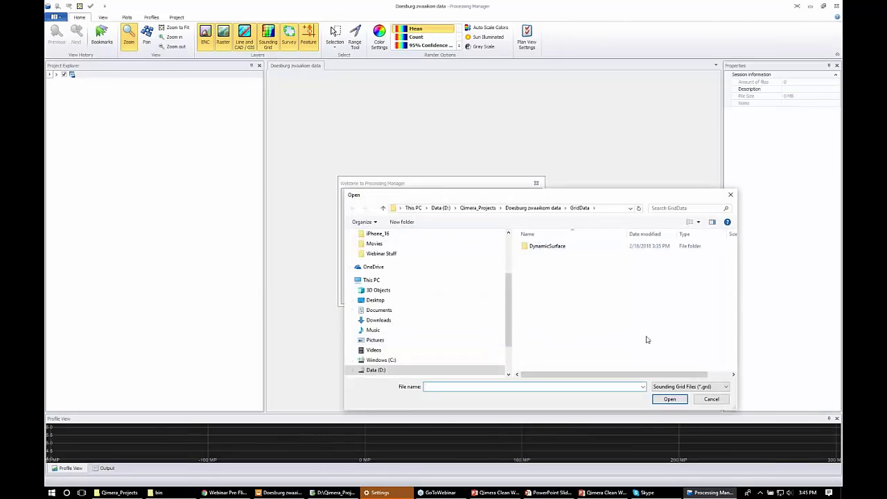
click(712, 398)
click(484, 294)
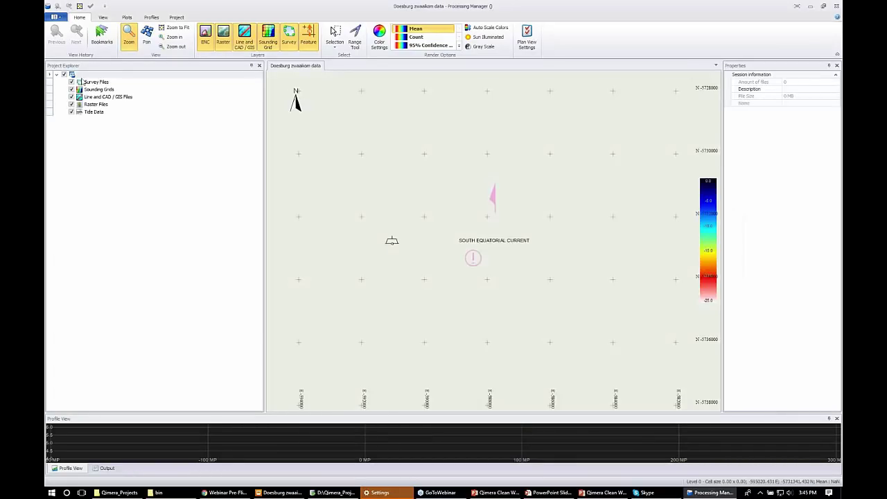
Step: Import the sounding grid file DynamicSurface.grd from the project's GridData DynamicSurface folder into the session
click(63, 18)
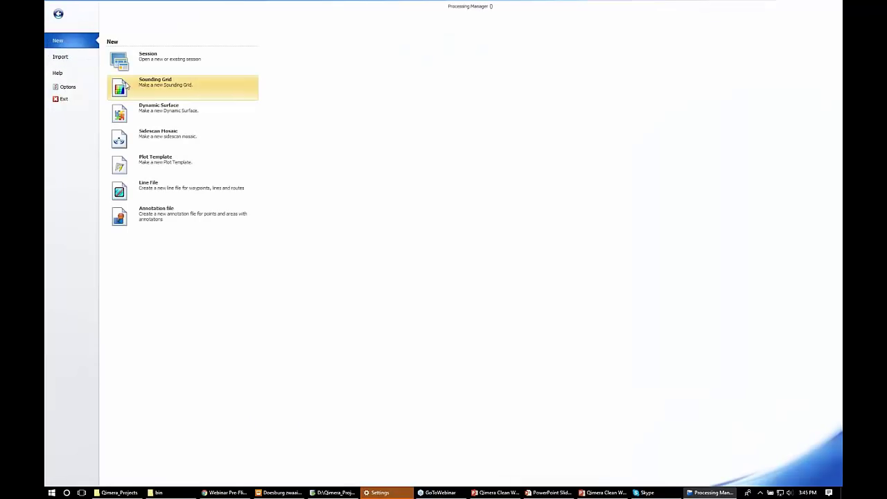
click(77, 59)
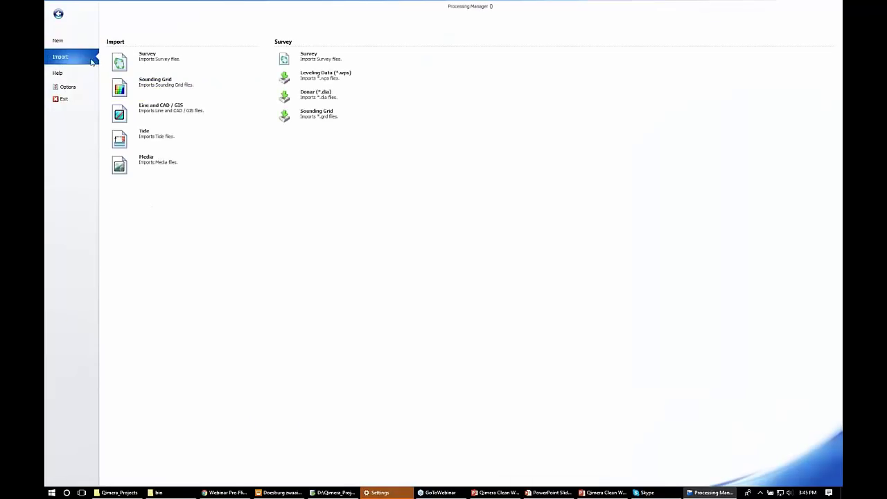
click(185, 84)
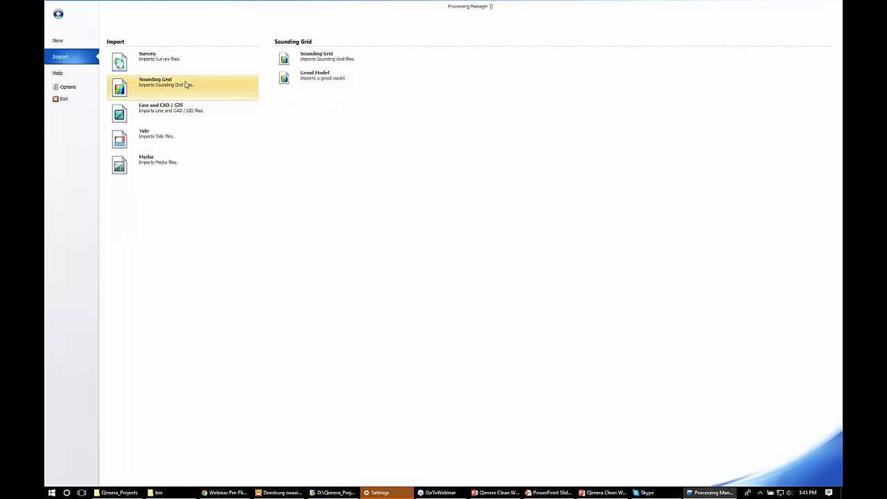
click(302, 64)
double_click(256, 59)
click(254, 60)
double_click(254, 59)
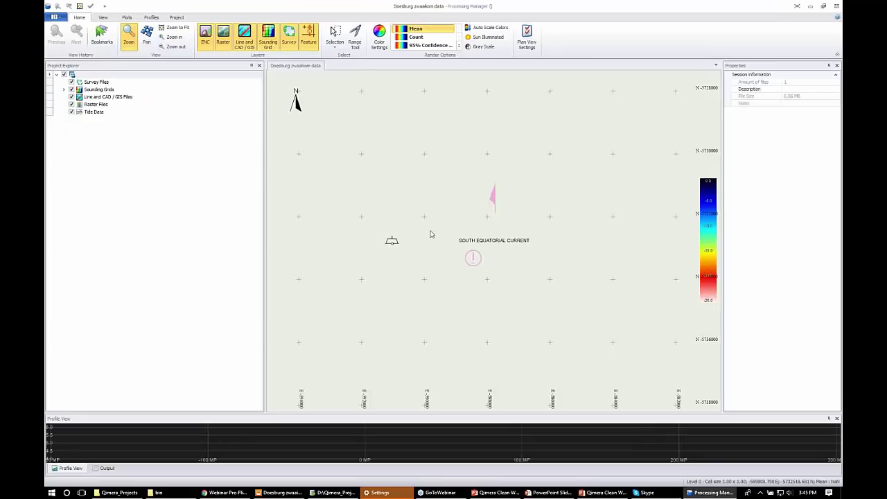
Step: Expand the Sounding Grids tree down to the SURFACE layer and fit the plan view to the DynamicSurface grid
click(64, 89)
click(70, 97)
click(101, 98)
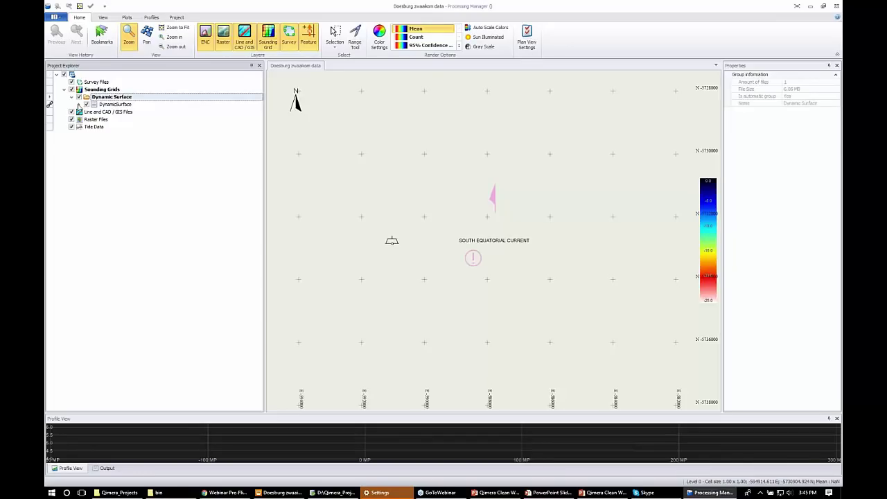
click(81, 104)
right_click(111, 104)
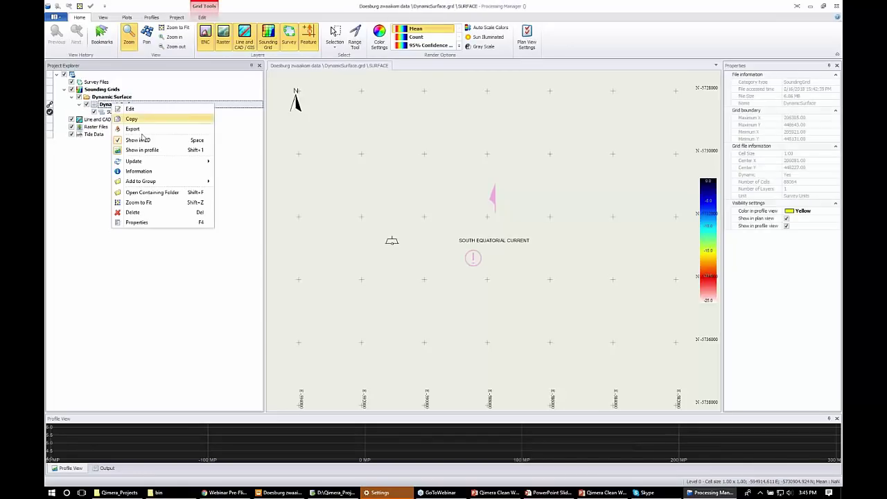
click(142, 202)
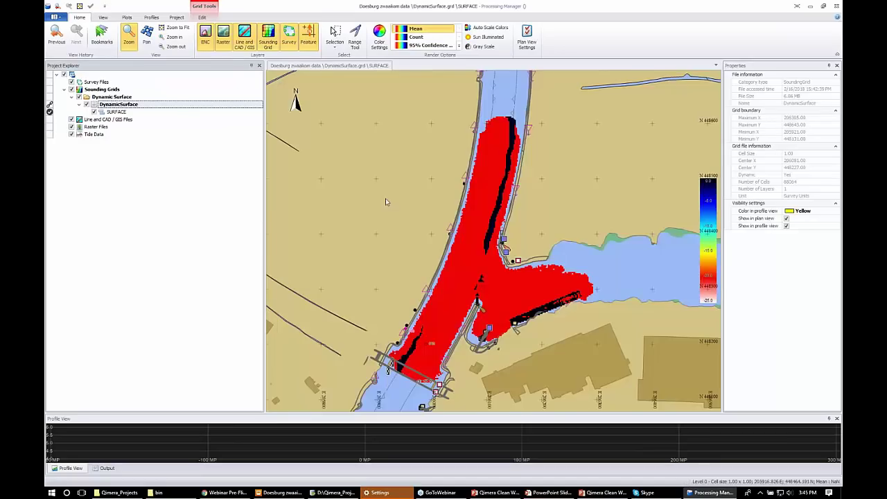
Step: Adjust the grid's color settings to span -1.2 to 4.8, with blue for the lowest and red to white for the highest values
click(380, 41)
click(414, 110)
click(381, 137)
click(414, 122)
scroll(356, 233, down, 3)
scroll(356, 236, down, 3)
click(355, 240)
click(379, 285)
click(345, 285)
Step: Inspect the recolored river grid and bring up the grid editing tools to review the Volume Calculation function
scroll(493, 241, up, 1)
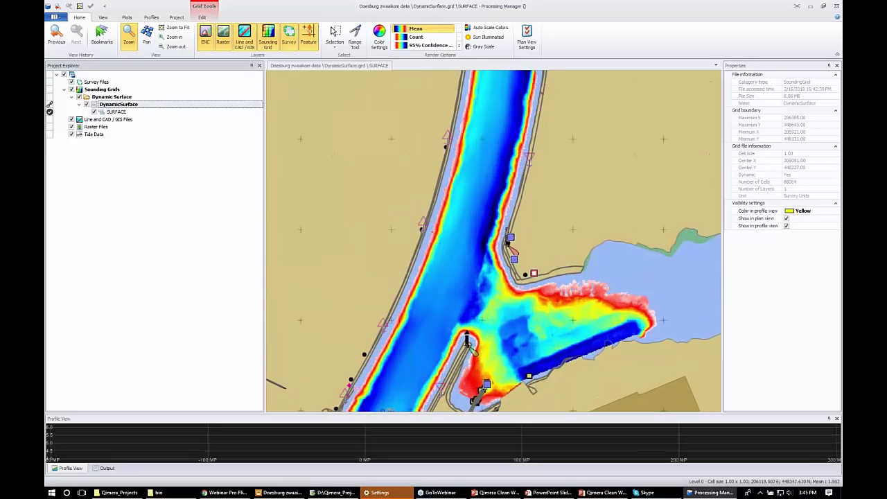
scroll(516, 257, down, 1)
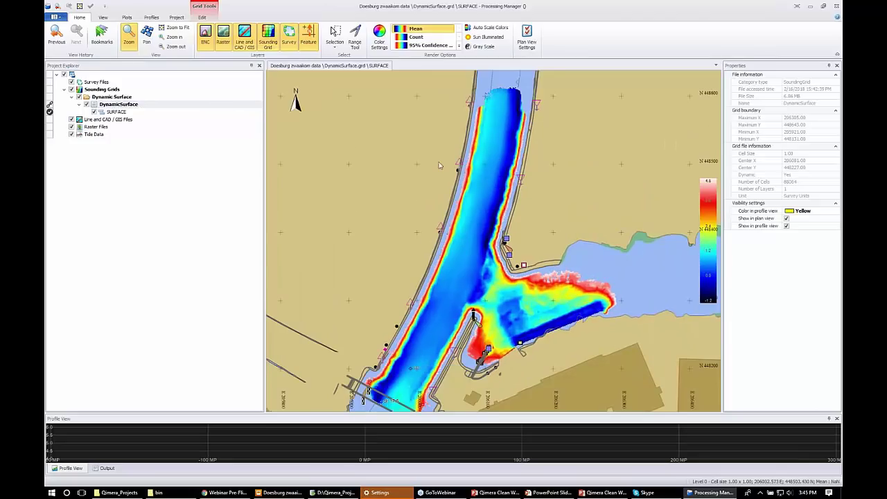
click(203, 17)
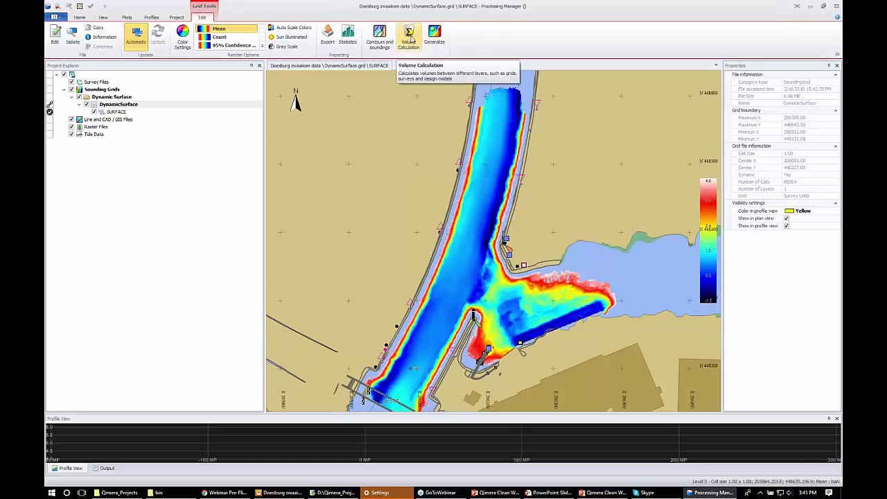